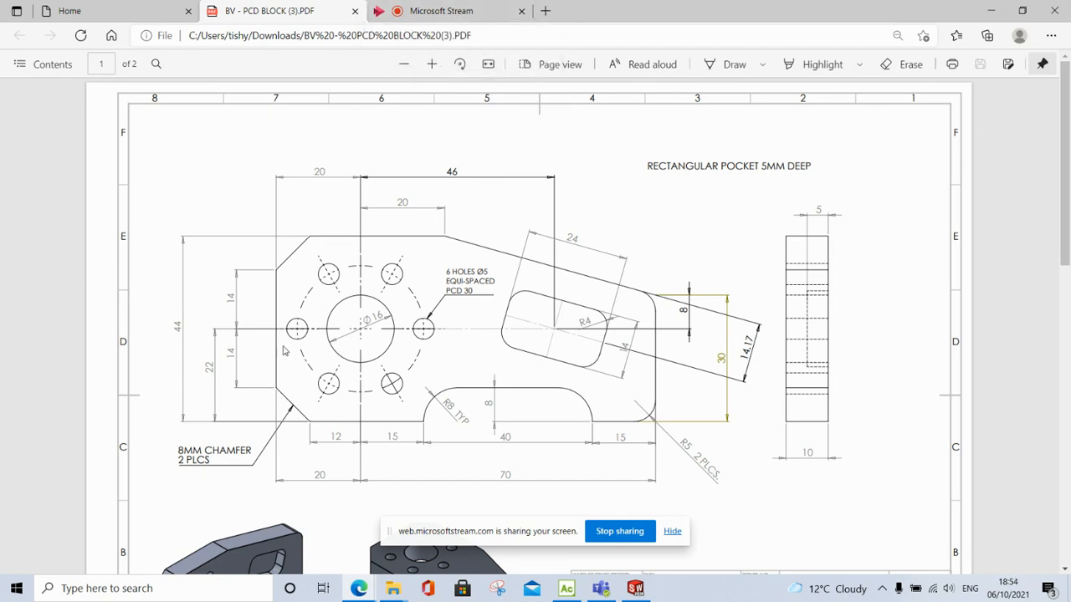
# Switch to SolidWorks and examine the BV - PCD BLOCK model from a different angle
pyautogui.click(635, 588)
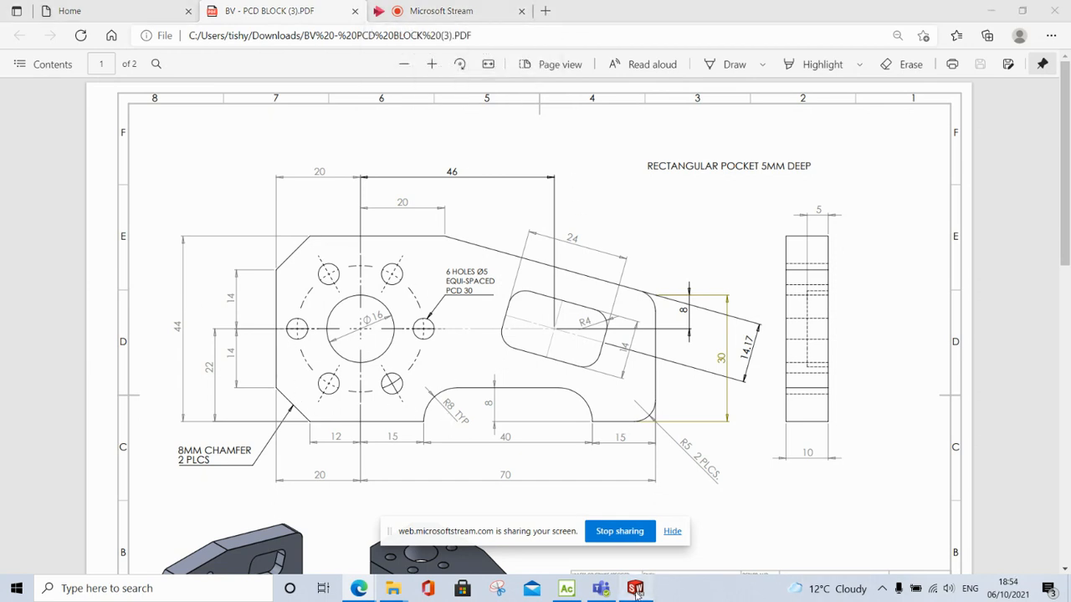
pyautogui.moveTo(477, 415); pyautogui.dragTo(447, 454, button='middle')
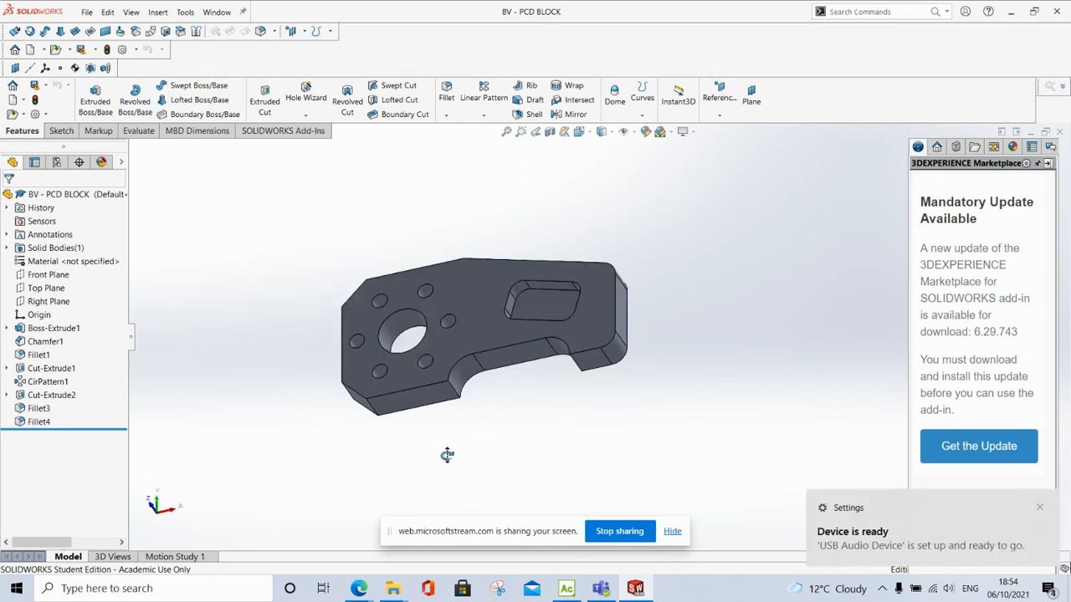
pyautogui.click(1039, 508)
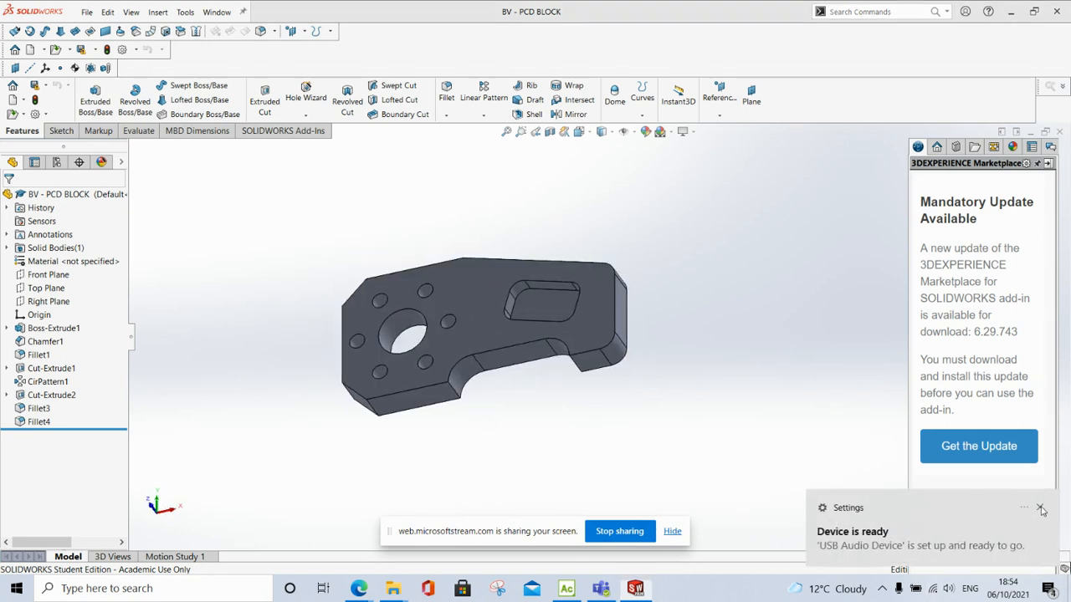
# Switch to Alphacam, import the BV - PCD BLOCK DXF file with the Standard translator, and show its geometry from the top
pyautogui.click(567, 589)
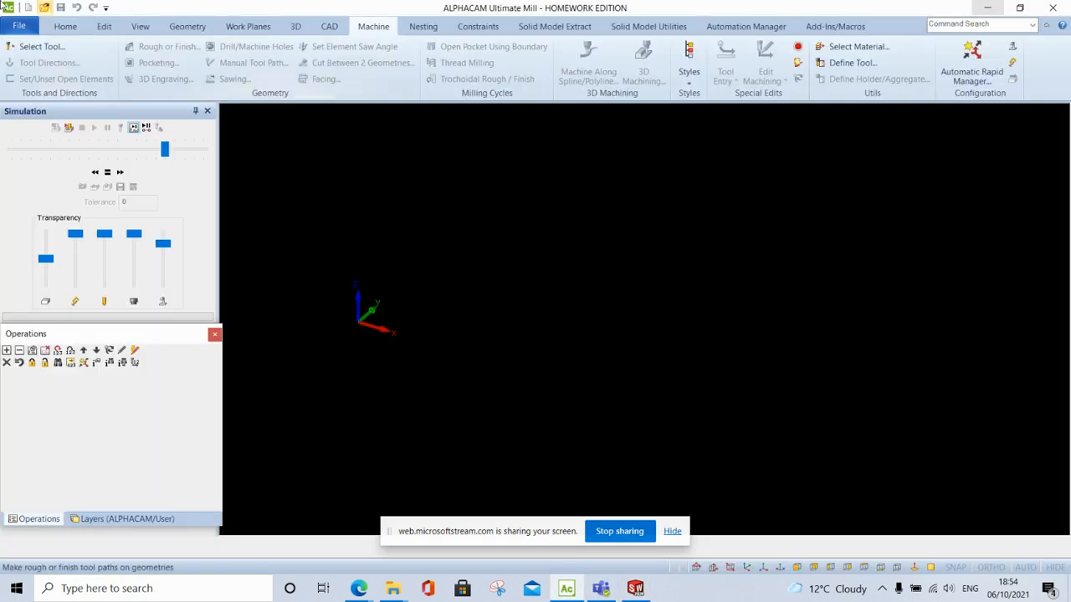
pyautogui.click(68, 28)
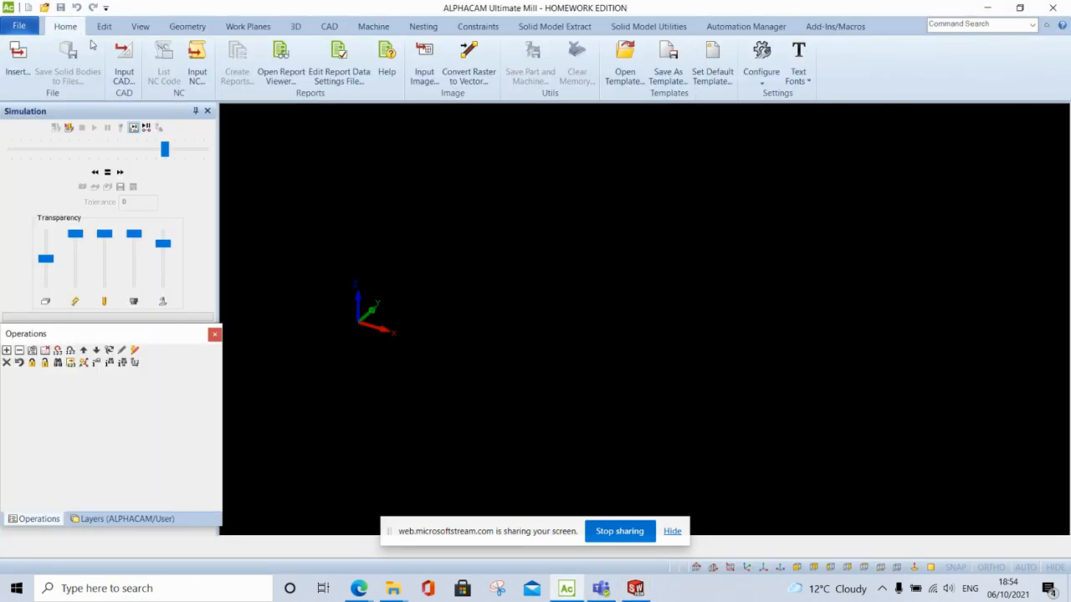
pyautogui.click(126, 71)
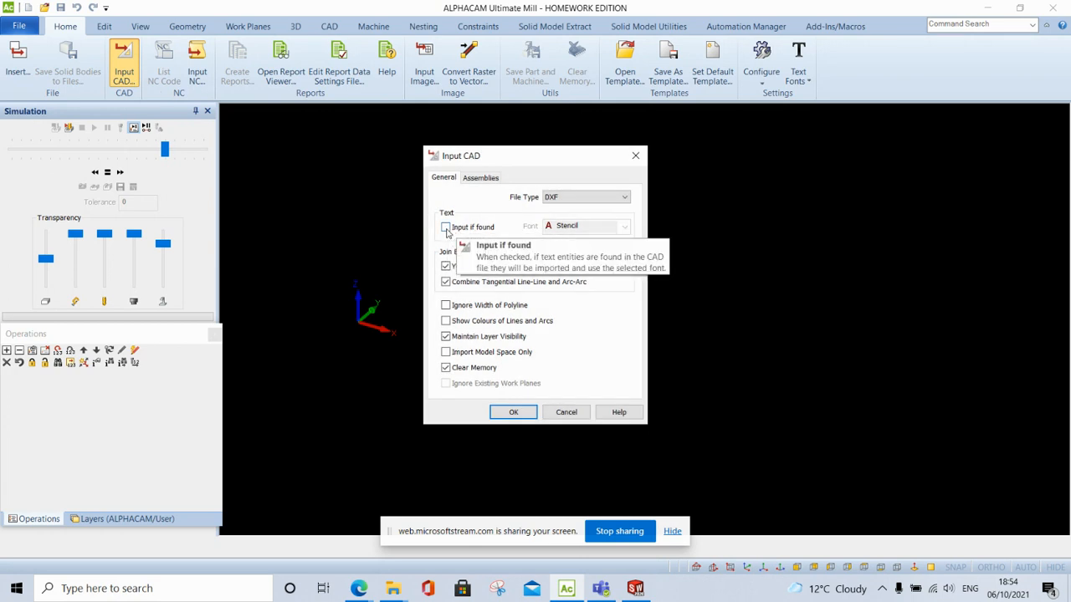
pyautogui.click(604, 198)
pyautogui.click(554, 298)
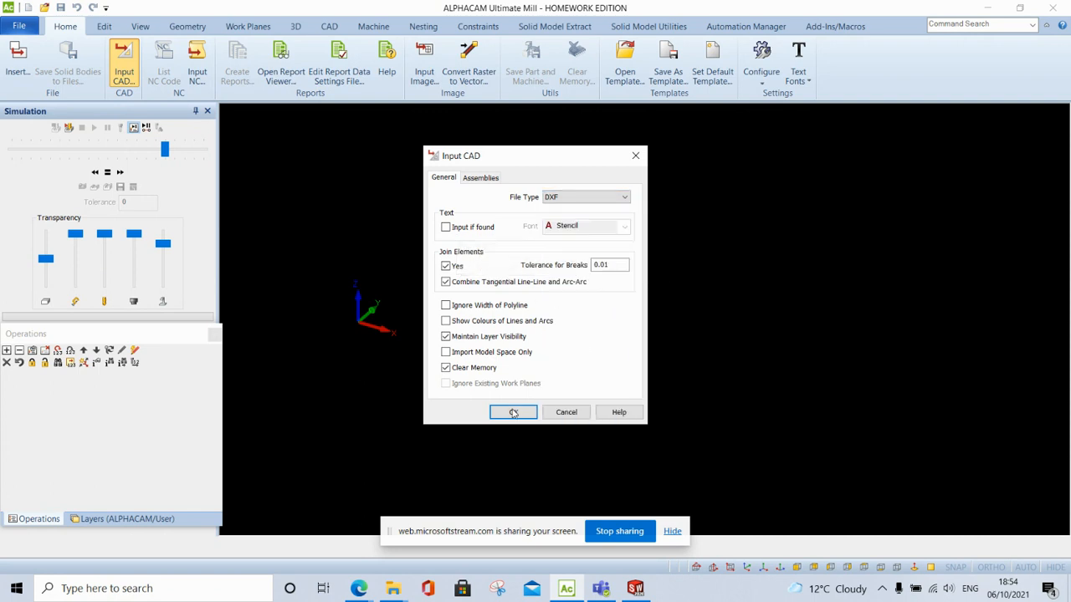
pyautogui.click(514, 413)
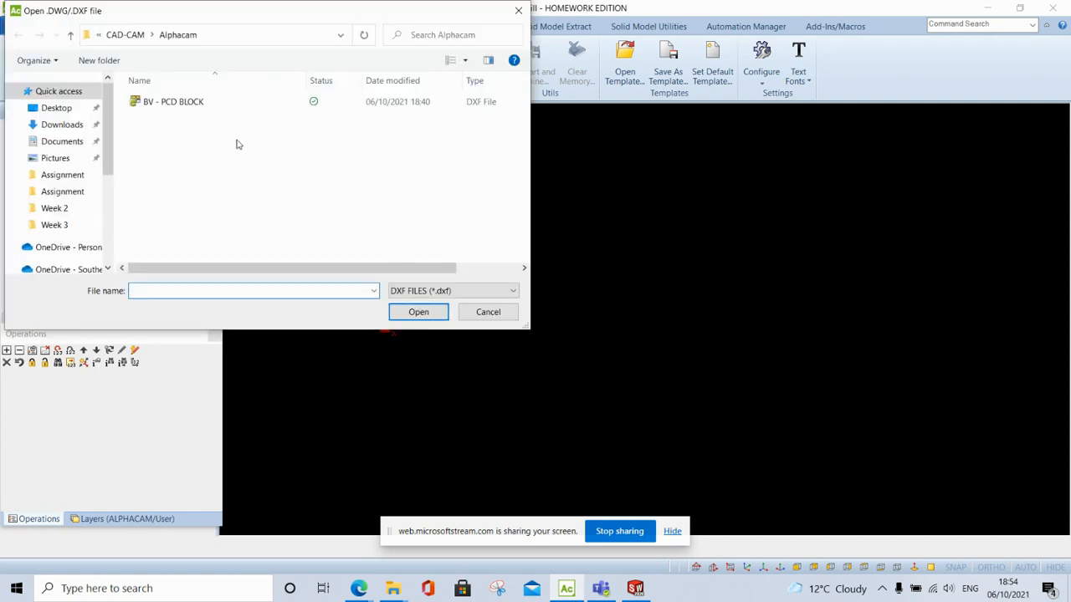
pyautogui.click(184, 104)
pyautogui.click(419, 312)
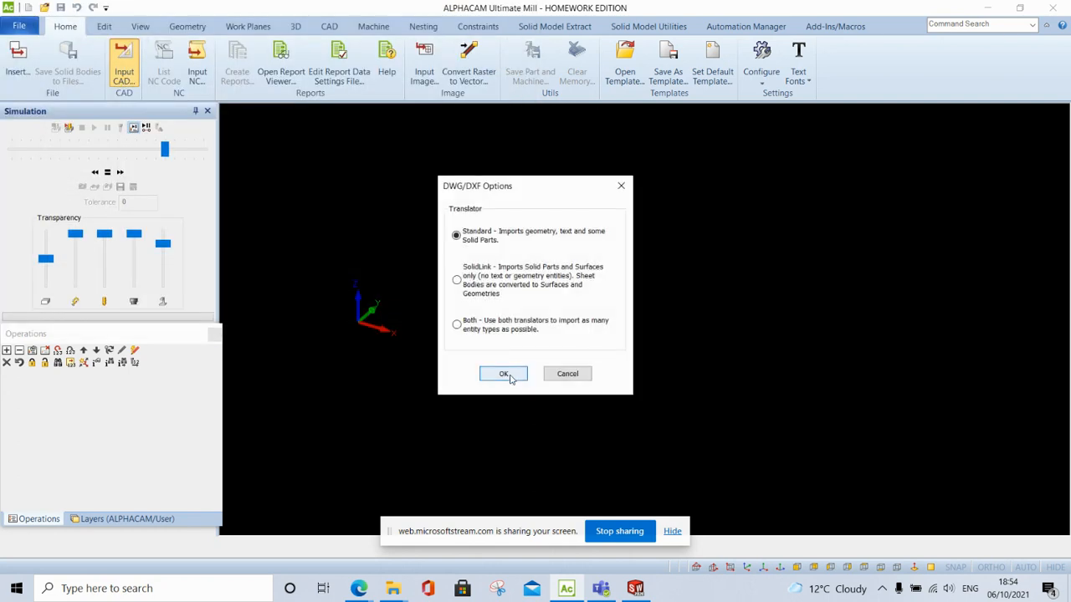
pyautogui.click(504, 374)
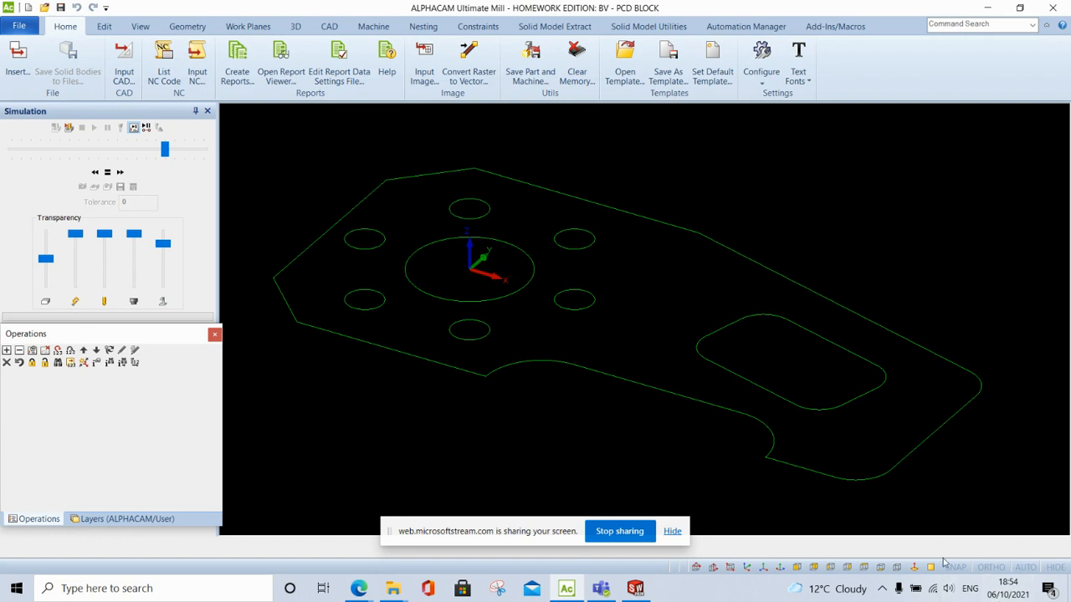
pyautogui.click(864, 568)
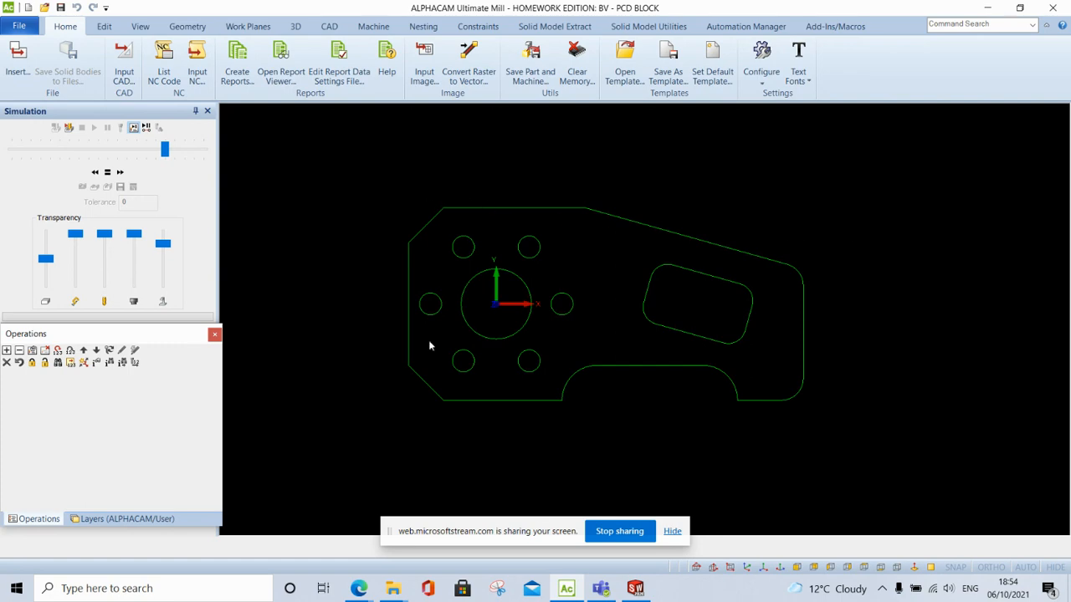
# Switch to the PCD block PDF drawing and check the plate material size in its title block
pyautogui.moveTo(360, 590)
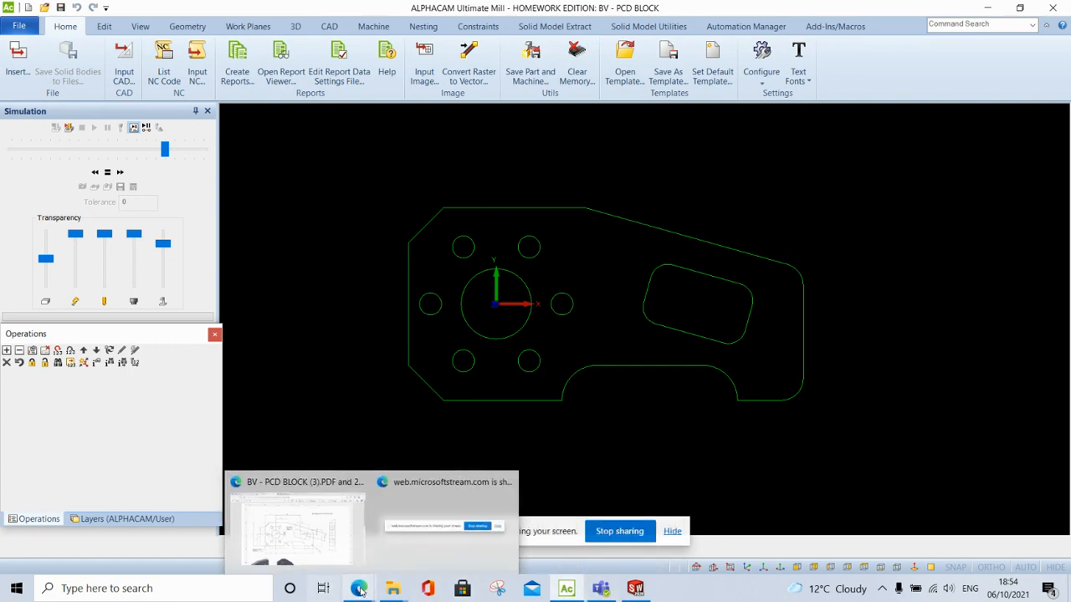
pyautogui.click(298, 482)
pyautogui.scroll(-5, 473, 410)
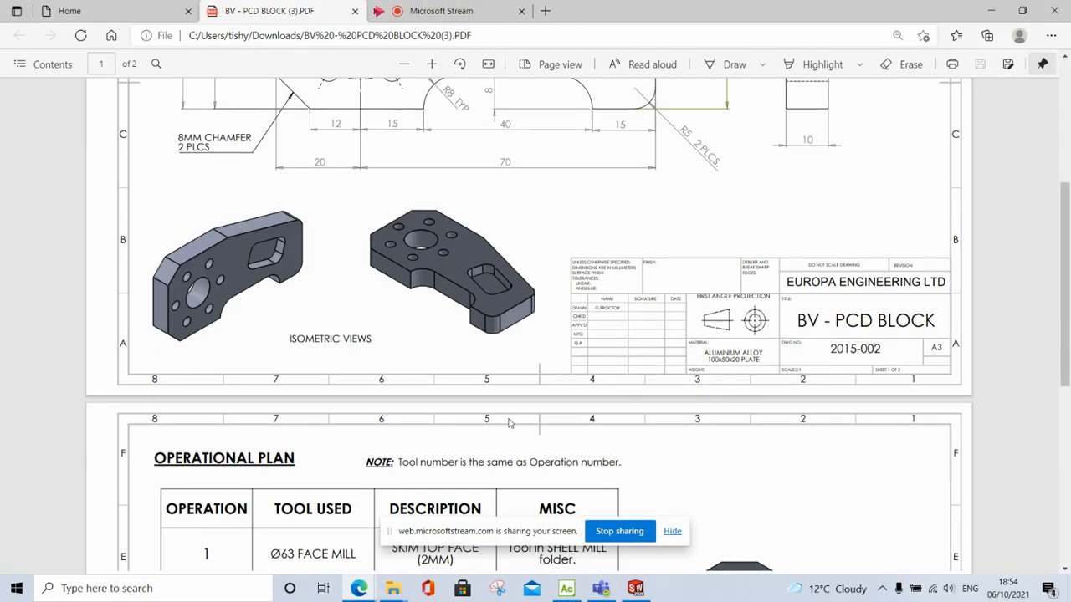
pyautogui.scroll(2, 735, 372)
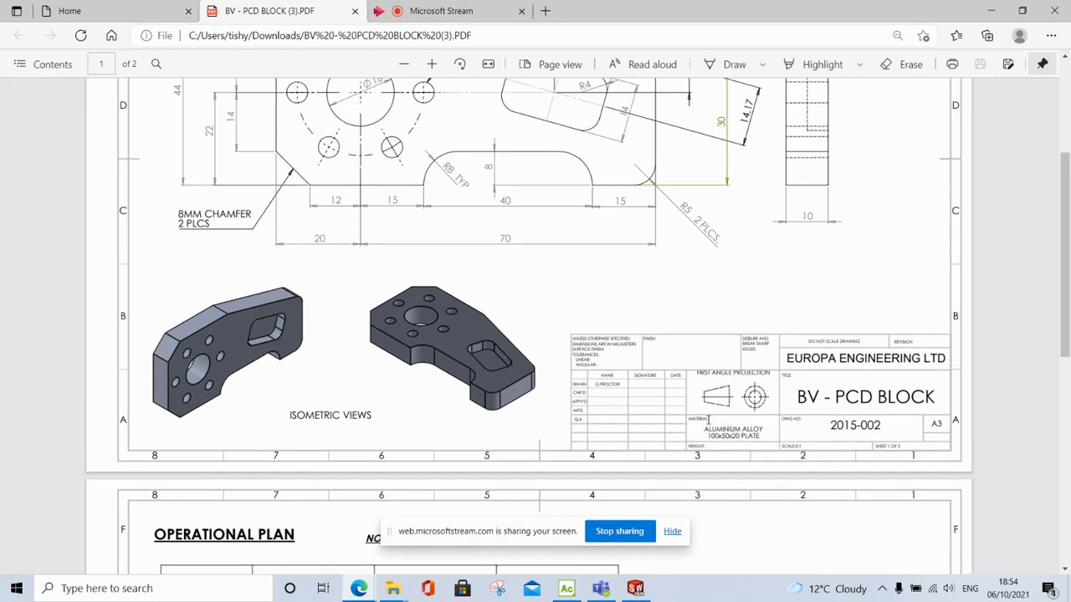
pyautogui.scroll(3, 649, 329)
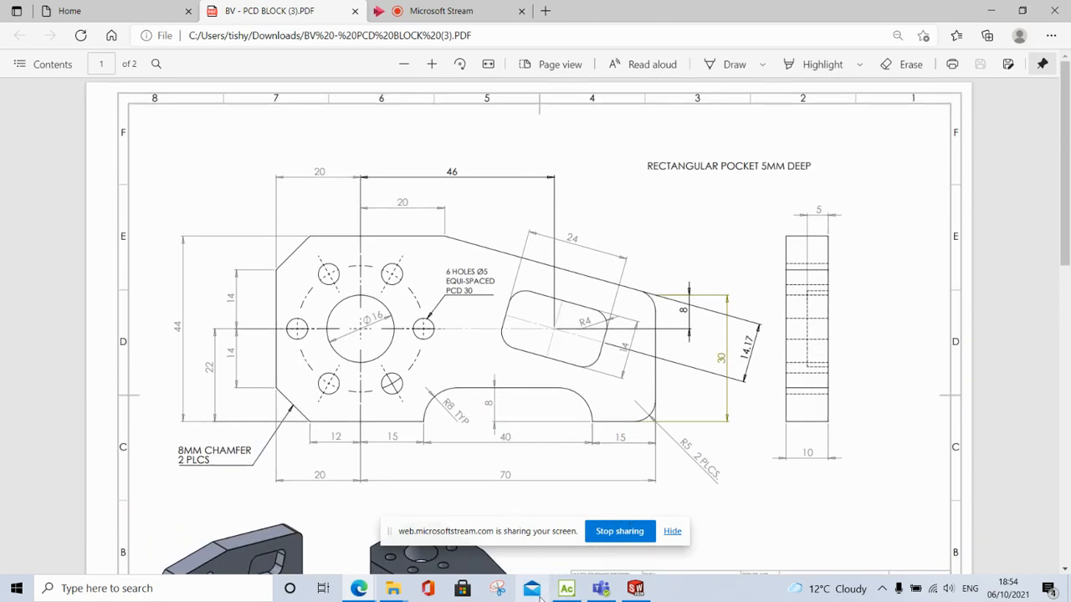
# Return to Alphacam and place a rectangle's first corner at X -25, Y -25, checking the part dimensions in the PDF drawing
pyautogui.click(565, 590)
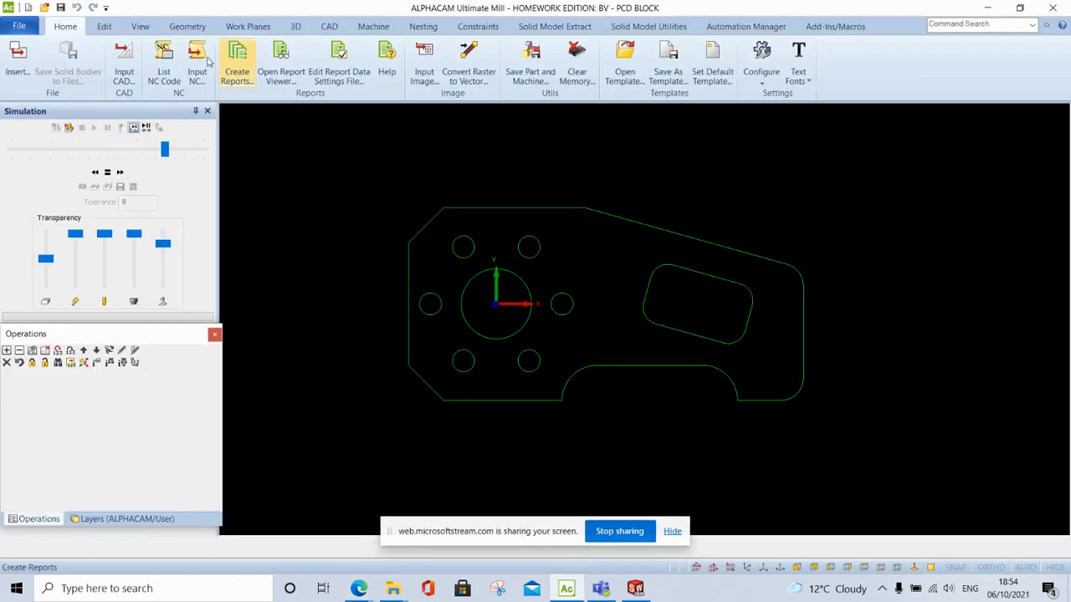
pyautogui.click(186, 25)
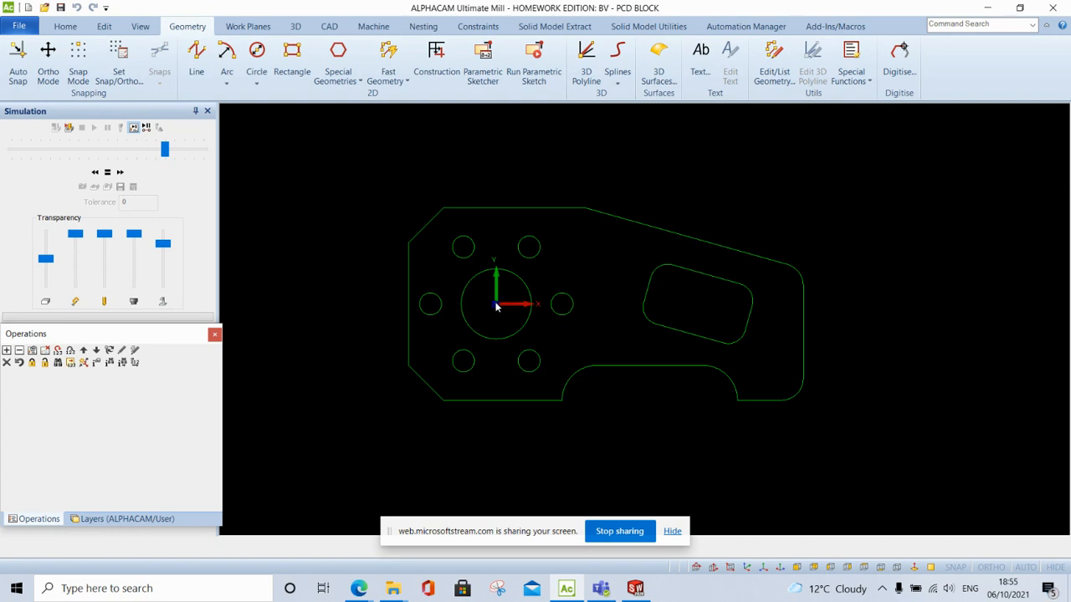
pyautogui.click(289, 55)
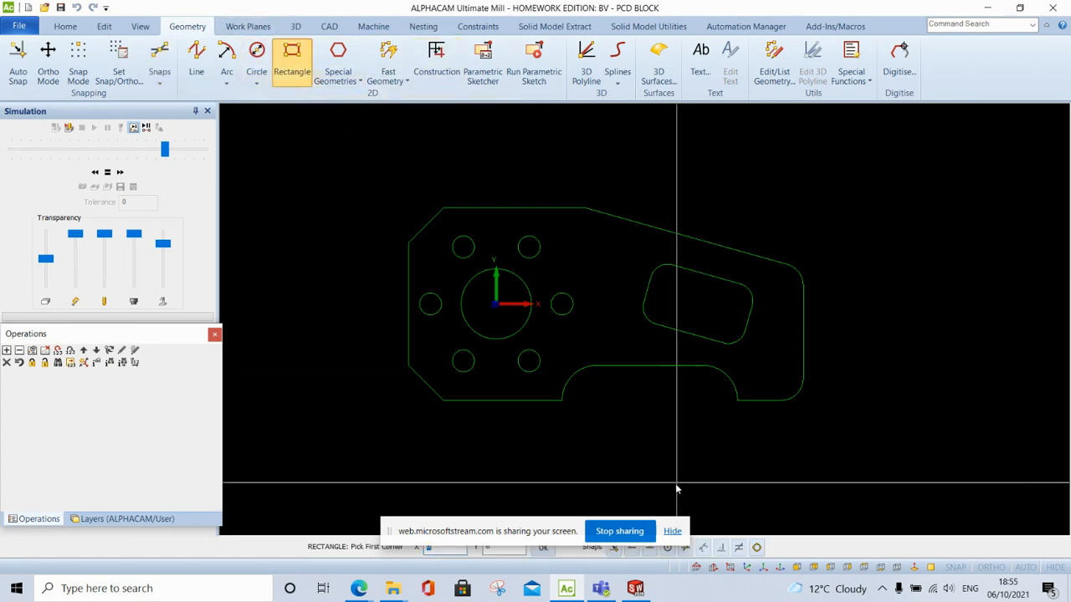
pyautogui.click(672, 531)
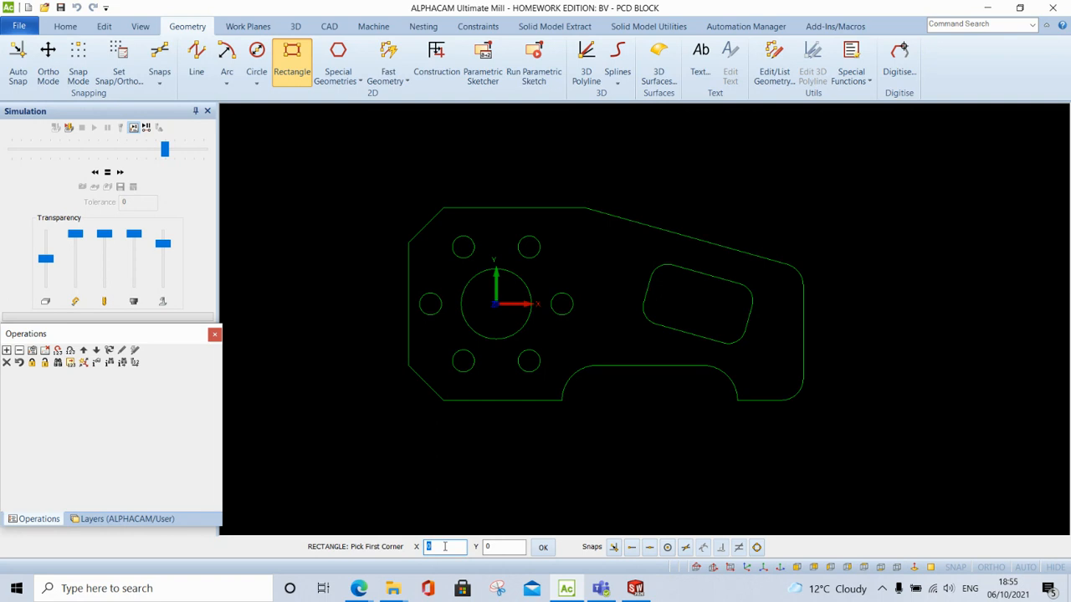
pyautogui.write('-25')
pyautogui.press('Tab')
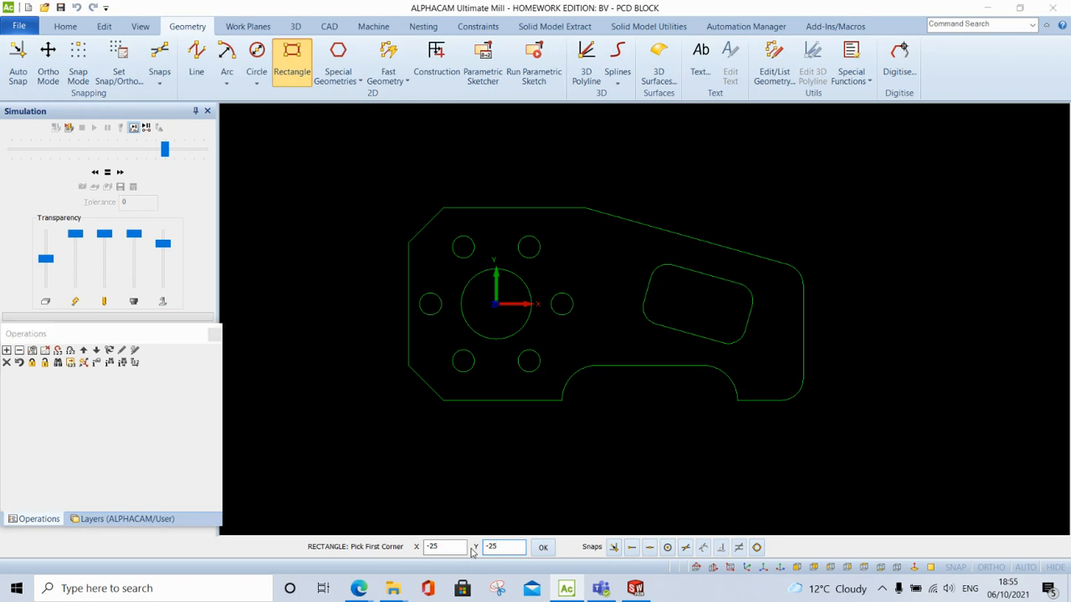
pyautogui.hotkey('alt', 'Tab')
pyautogui.hotkey('alt', 'Tab')
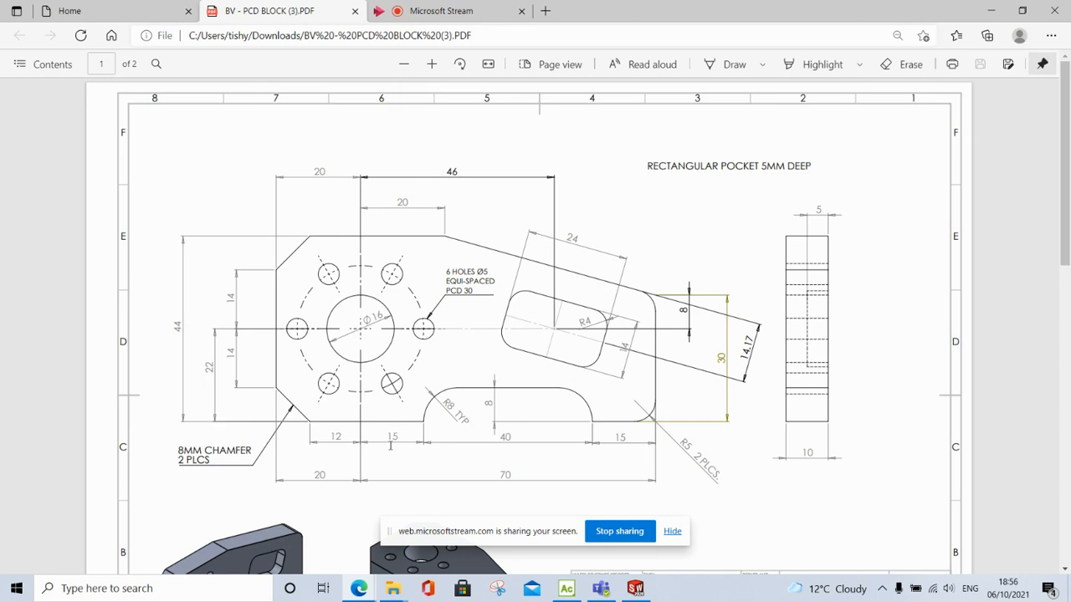
pyautogui.click(567, 588)
pyautogui.click(674, 533)
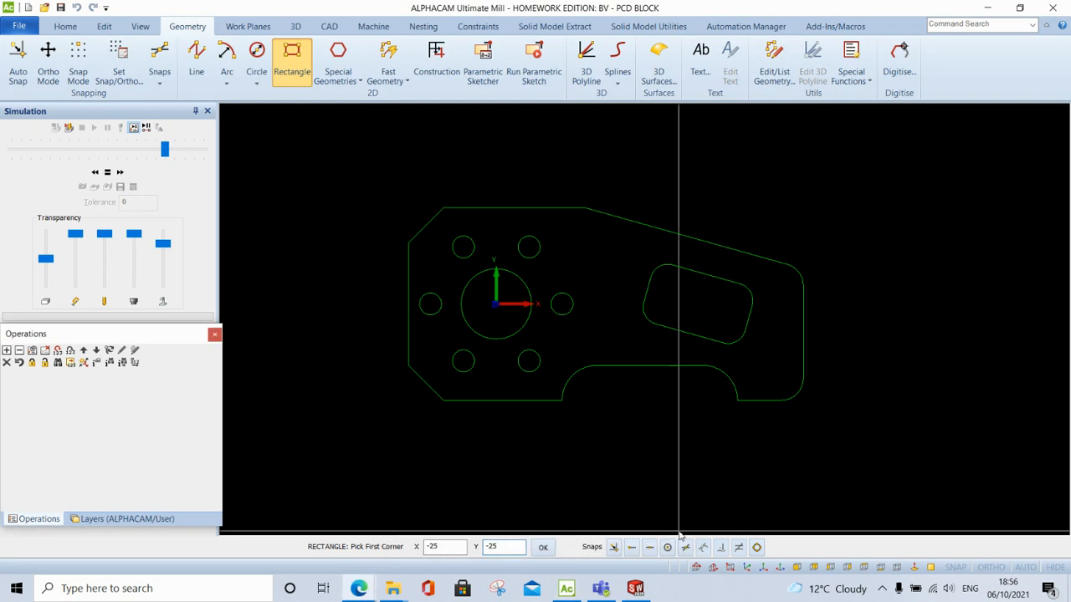
pyautogui.click(544, 548)
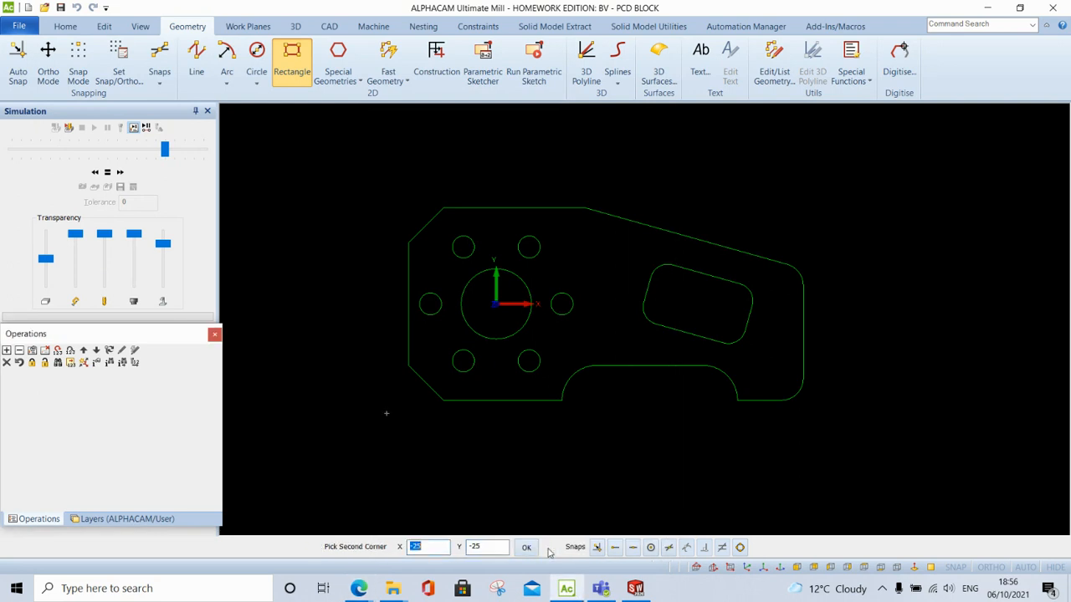
# Complete the stock rectangle around the part with its second corner at X 75, Y 25
pyautogui.write('75')
pyautogui.press('Tab')
pyautogui.write('25')
pyautogui.click(526, 547)
pyautogui.press('Escape')
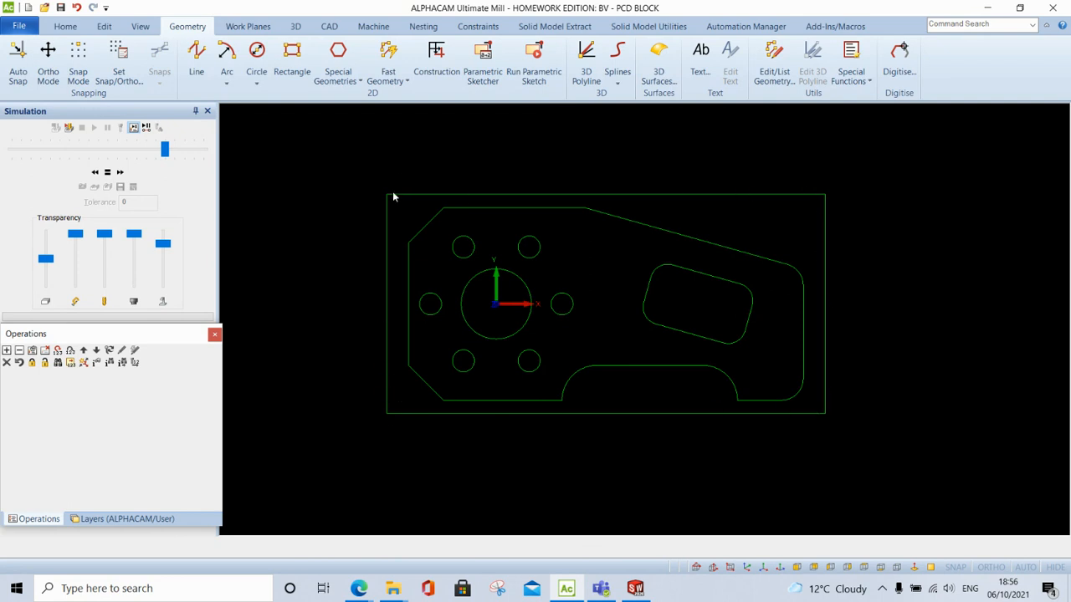
# Set the outer rectangle and all other geometry as Main material, with top Z 2, bottom Z -20 and XY stock 0
pyautogui.click(297, 26)
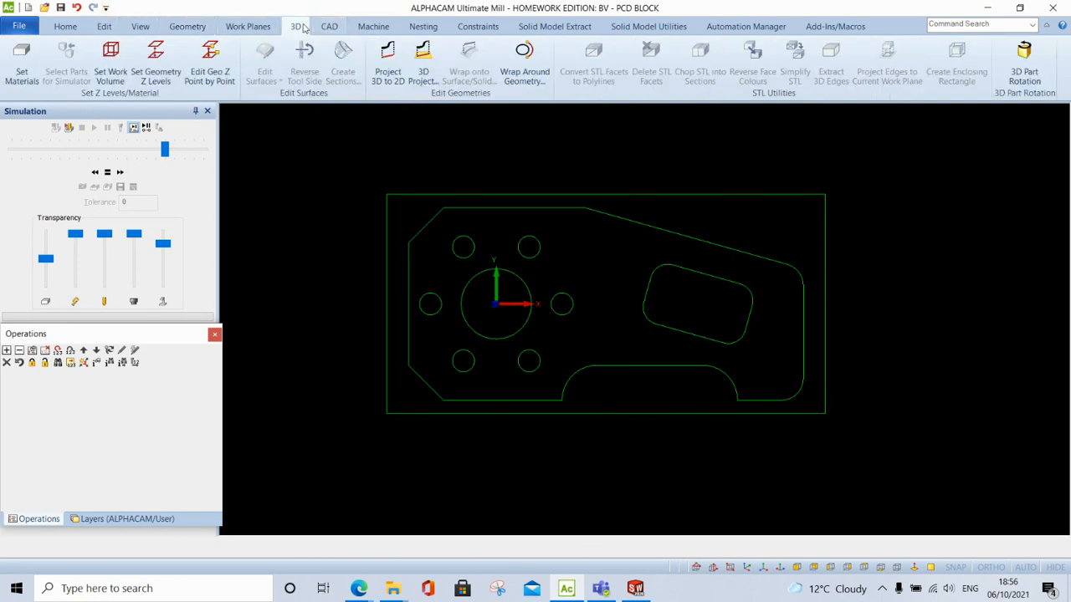
pyautogui.click(22, 55)
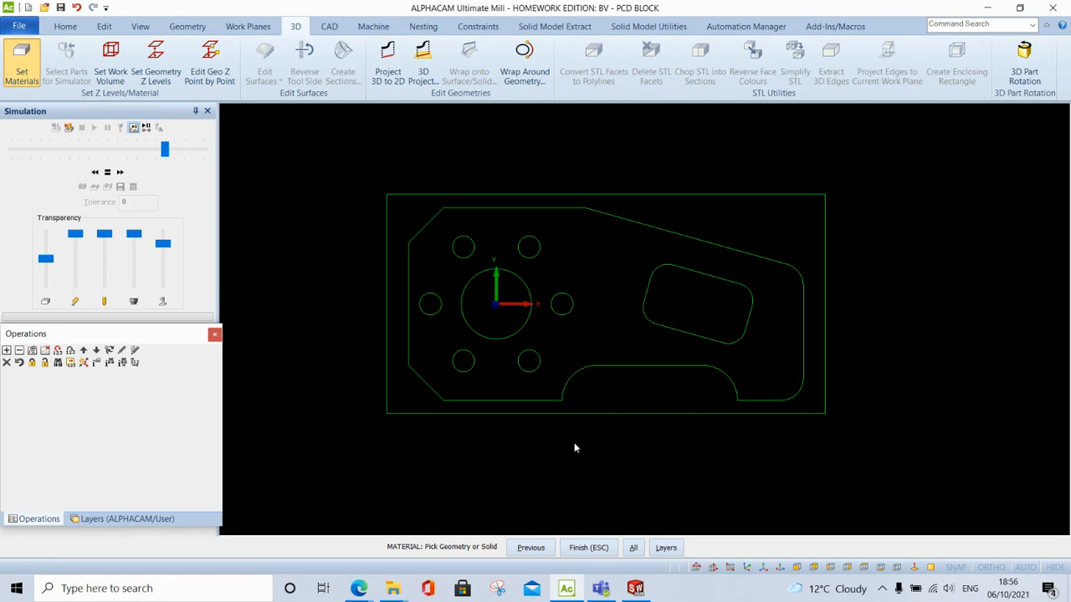
pyautogui.click(581, 413)
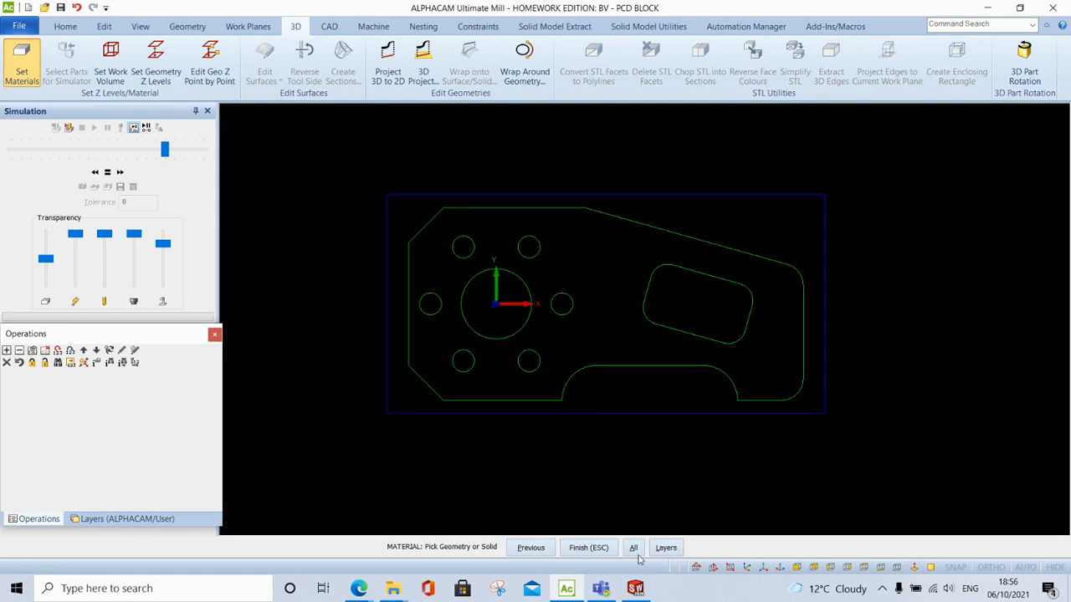
pyautogui.click(633, 549)
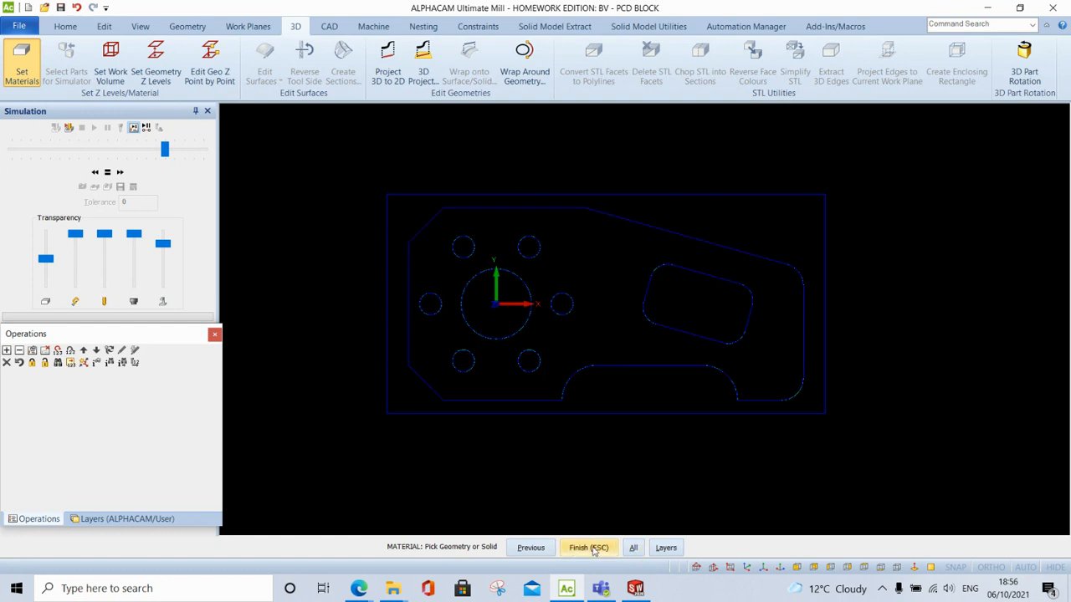
pyautogui.click(594, 548)
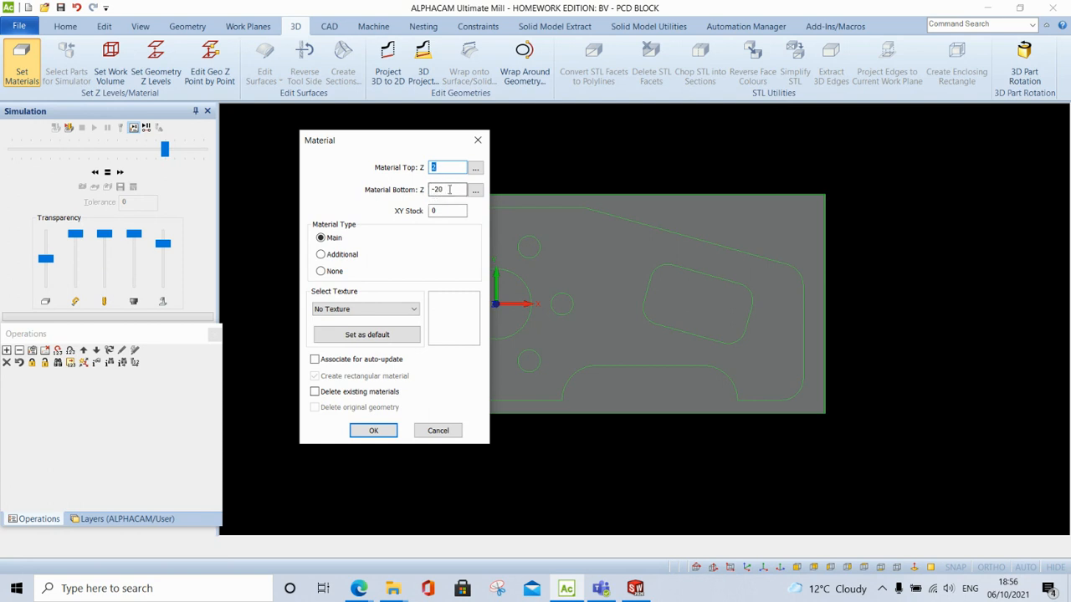
pyautogui.click(374, 431)
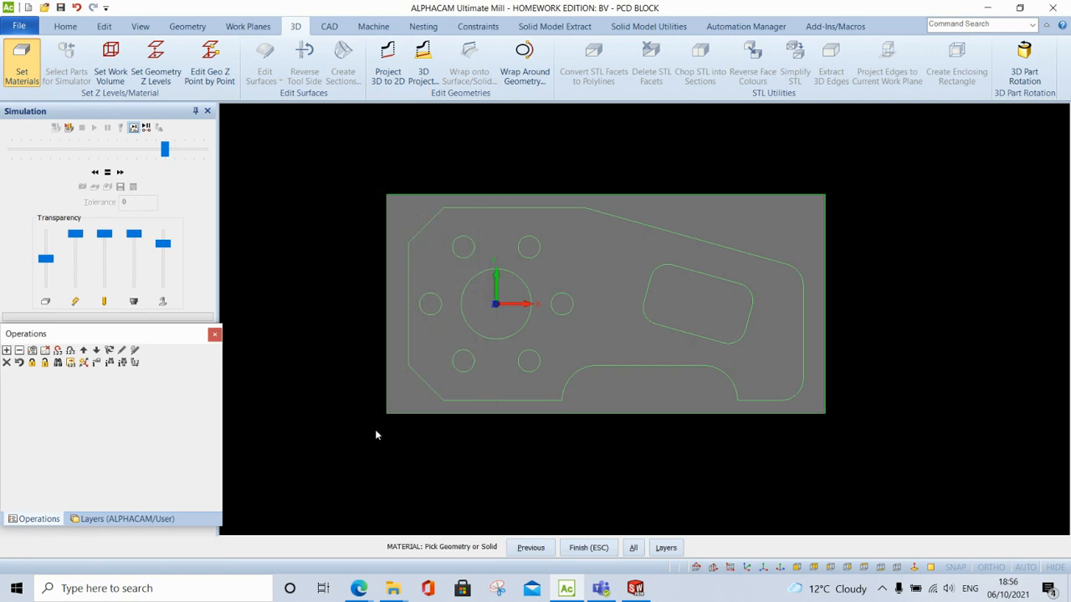
pyautogui.click(600, 546)
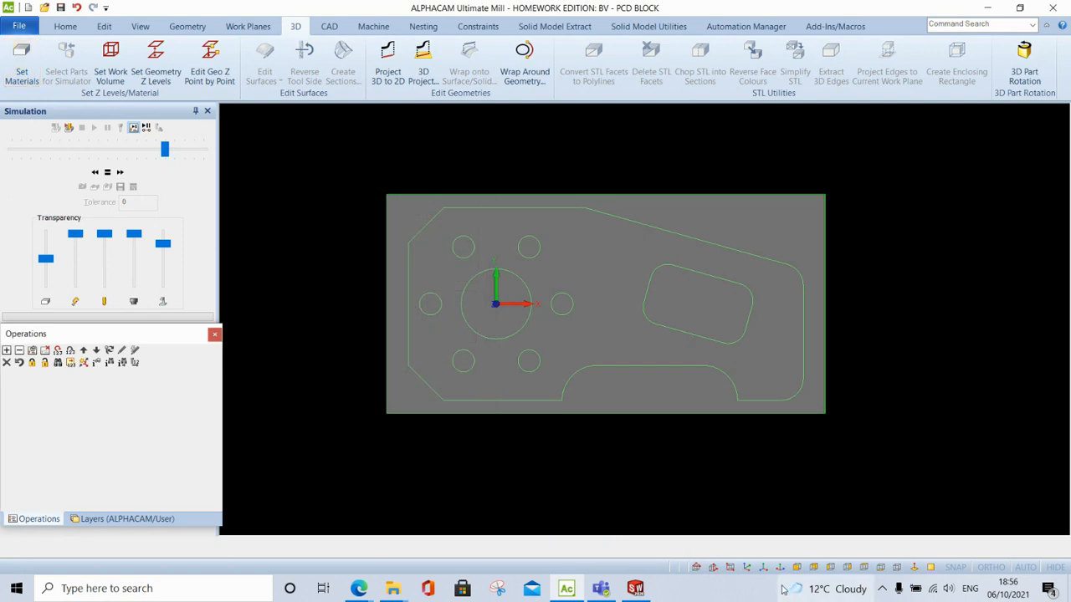
# Inspect the material block in the isometric view and return to the top view
pyautogui.click(746, 567)
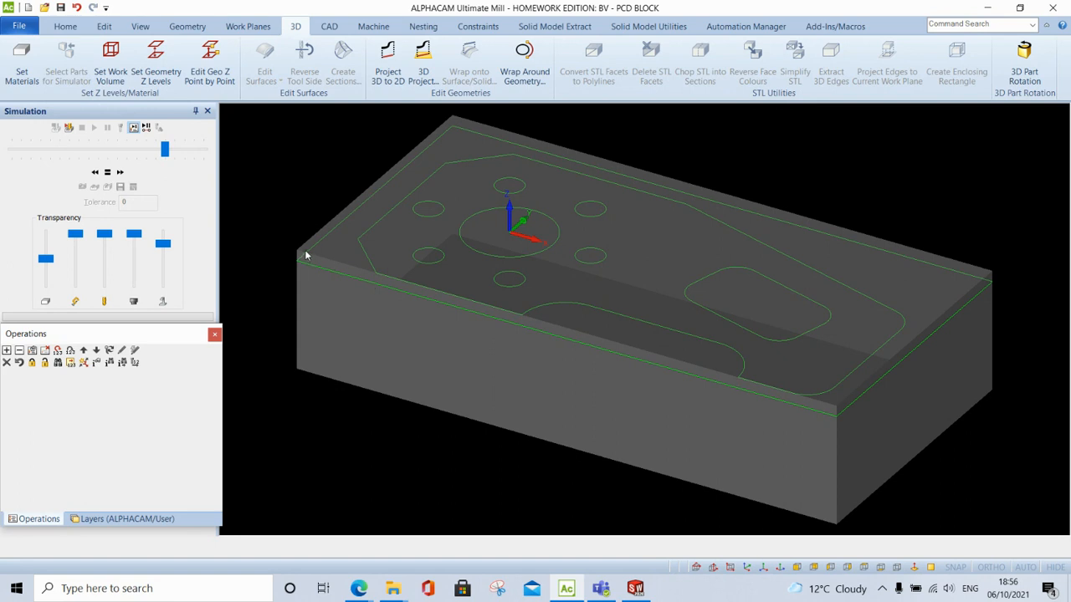
pyautogui.click(64, 27)
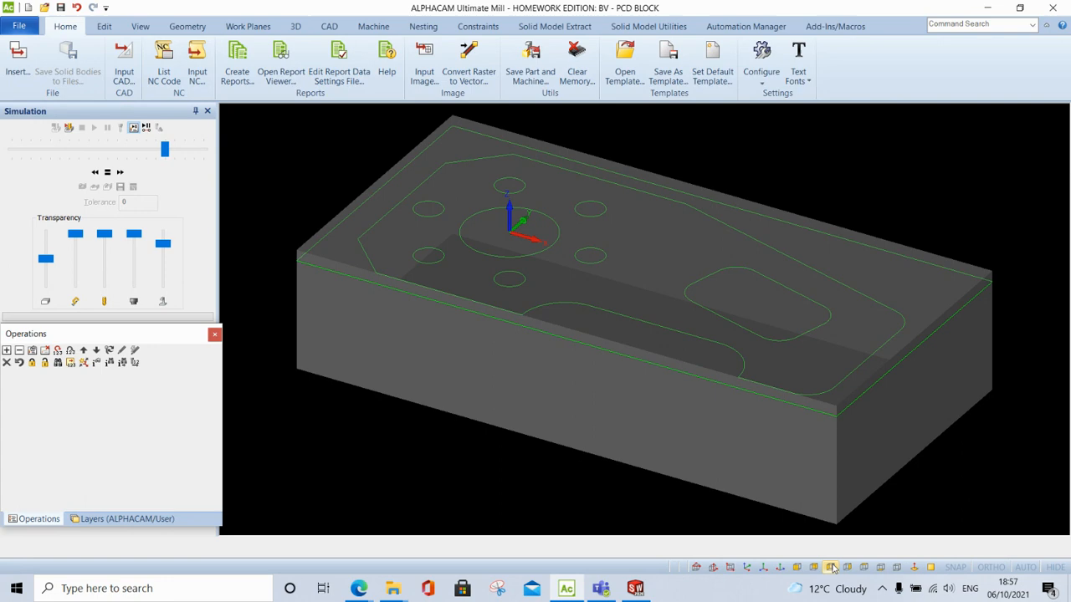
pyautogui.click(867, 568)
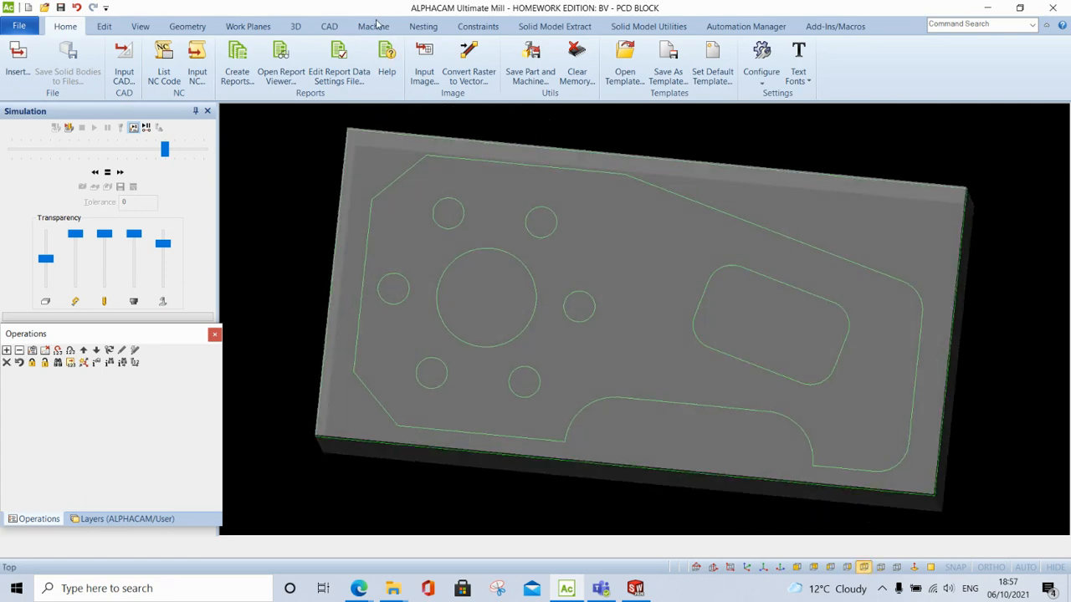
pyautogui.click(366, 28)
pyautogui.scroll(-3, 495, 251)
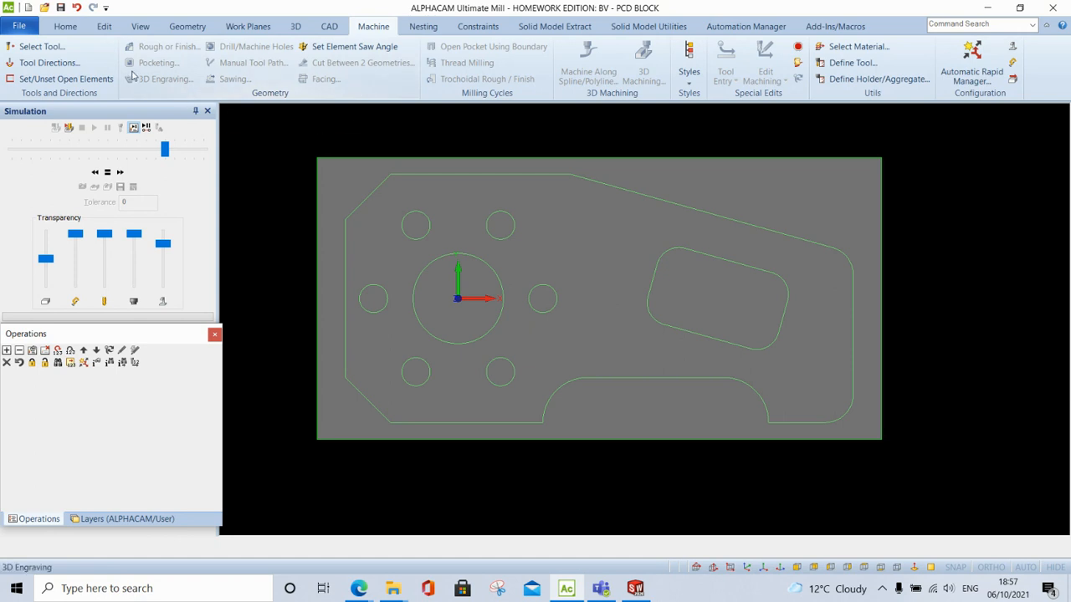
# Review the operational plan table and the part drawing in the PCD block PDF in Edge, and return to Alphacam
pyautogui.click(358, 588)
pyautogui.click(283, 523)
pyautogui.scroll(-15, 515, 372)
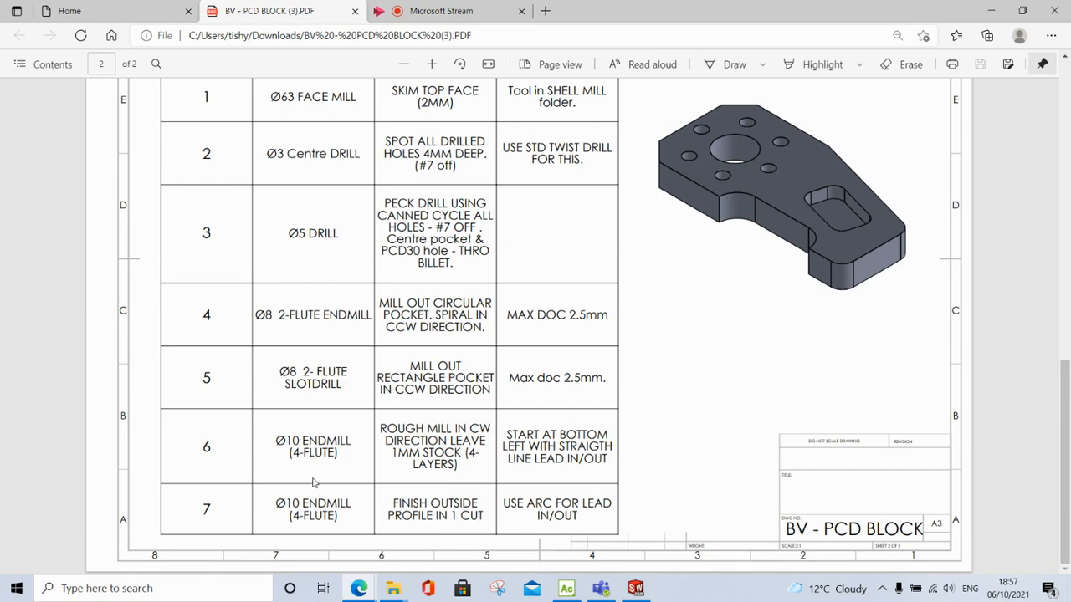
pyautogui.scroll(10, 317, 523)
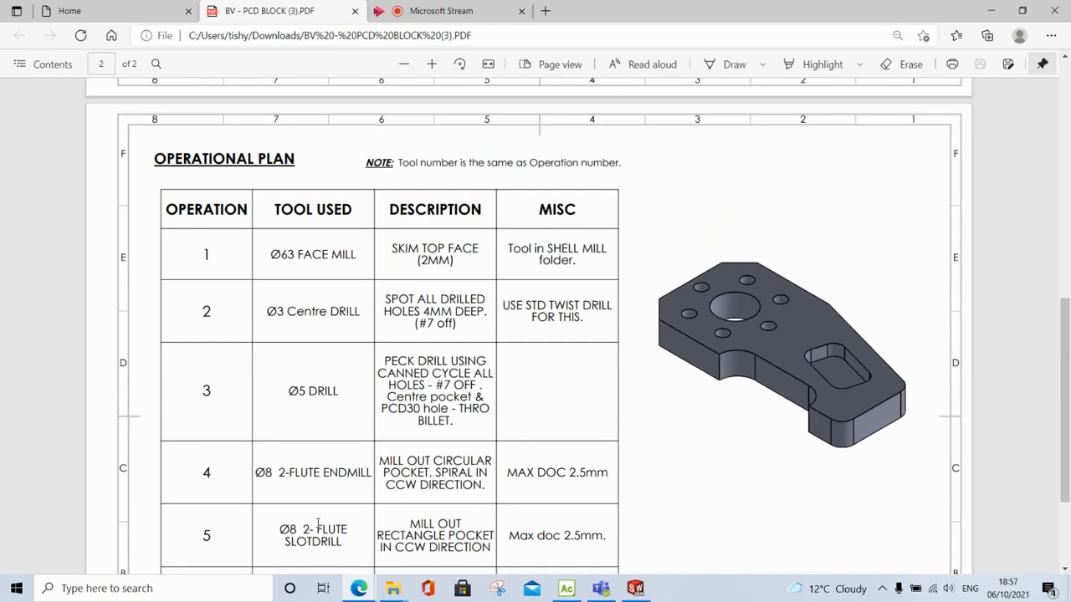
pyautogui.scroll(-12, 327, 517)
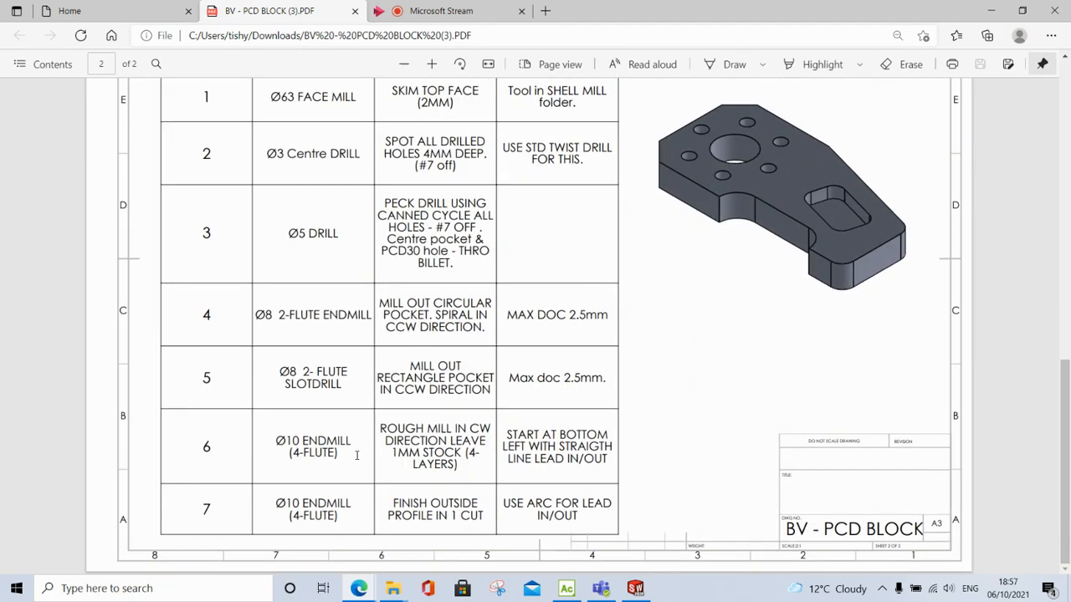
pyautogui.scroll(10, 499, 424)
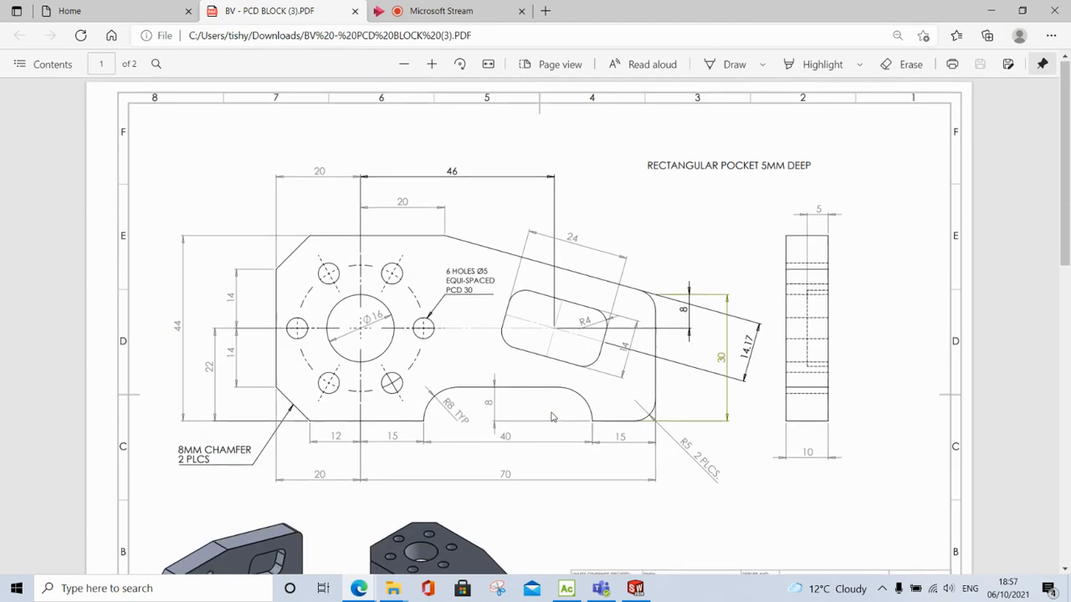
pyautogui.click(569, 589)
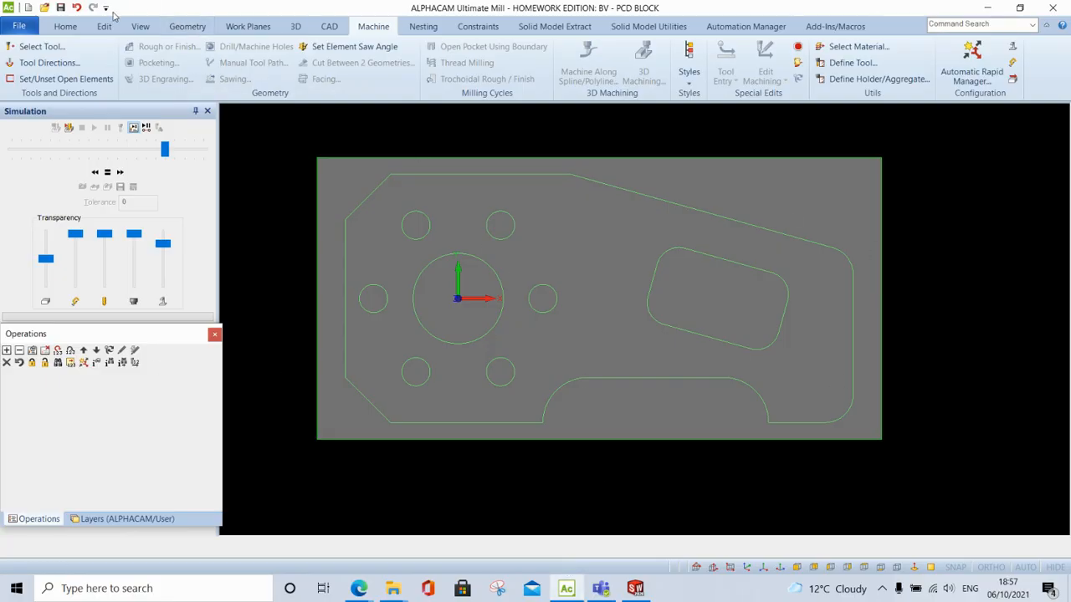
# Select the Shell 63mm 8F HSS tool from the Metric Shell Mills folder as the cutting tool
pyautogui.click(57, 48)
pyautogui.scroll(1, 287, 209)
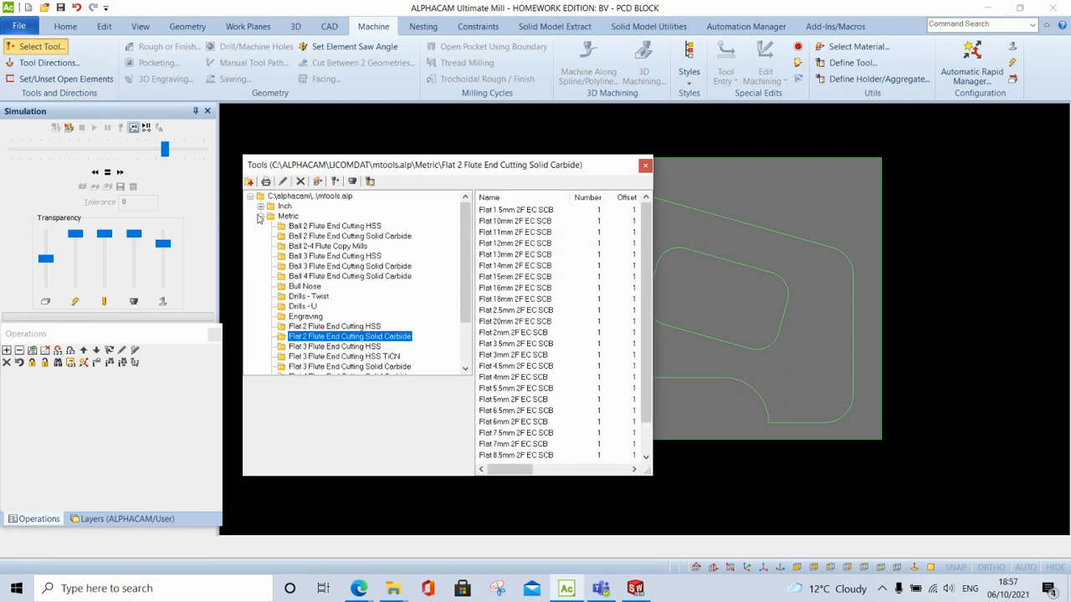
pyautogui.click(260, 216)
pyautogui.click(260, 217)
pyautogui.scroll(-2, 352, 314)
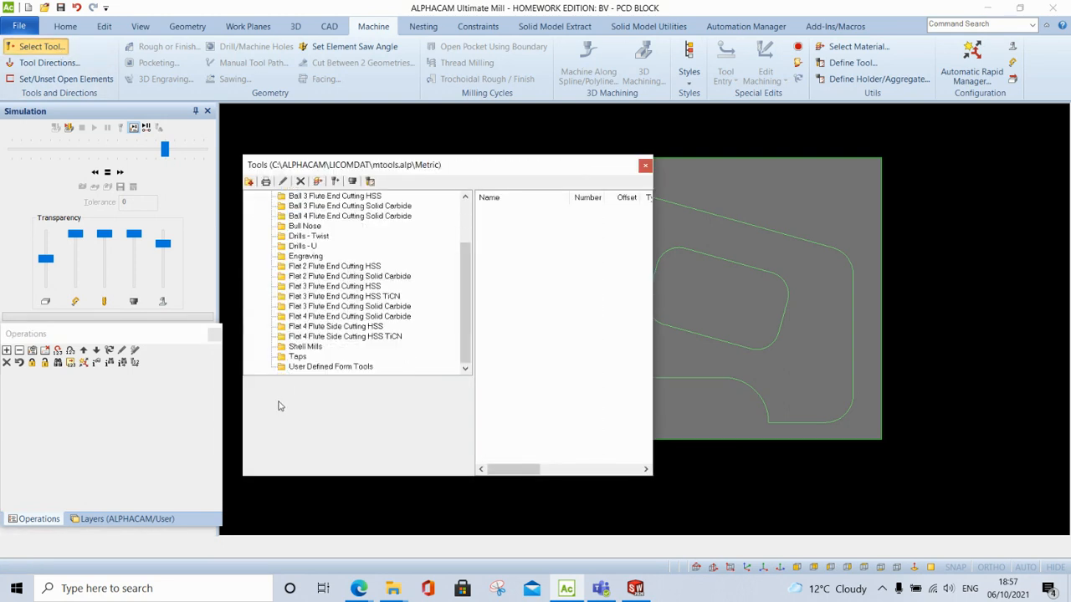
pyautogui.click(306, 347)
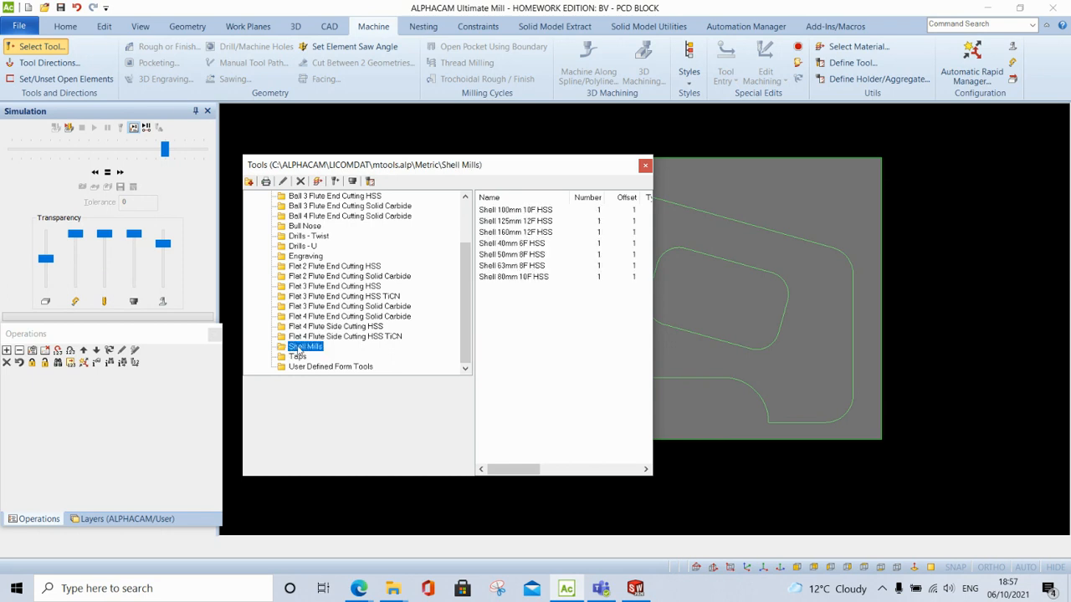
pyautogui.doubleClick(509, 266)
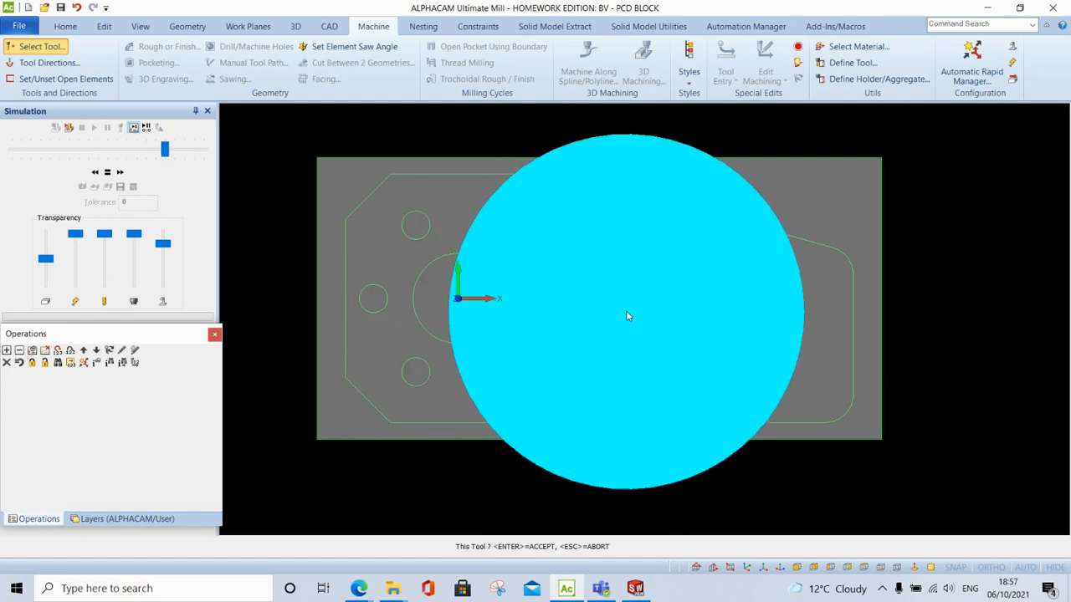
pyautogui.click(608, 314)
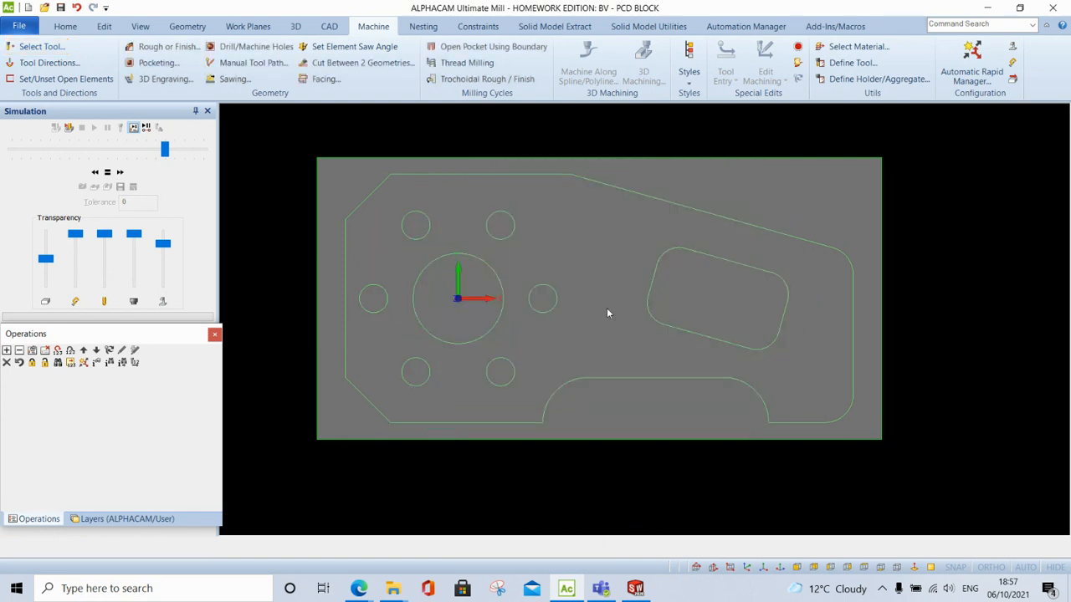
# Create a Facing operation on the outer stock rectangle with horizontal cuts, material top 2, final depth 0 and one cut
pyautogui.click(323, 79)
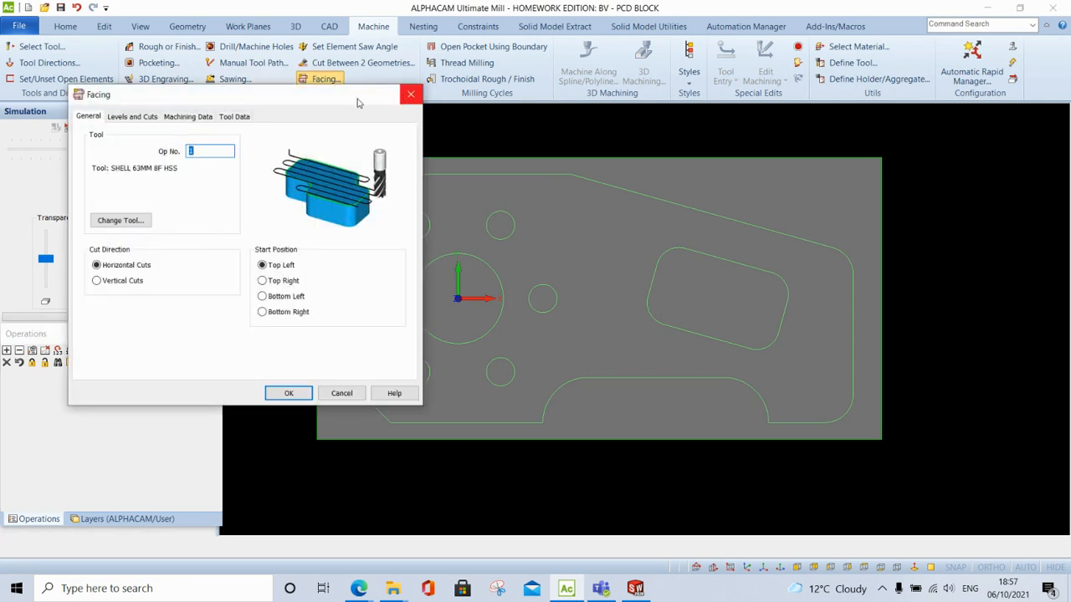
pyautogui.click(144, 117)
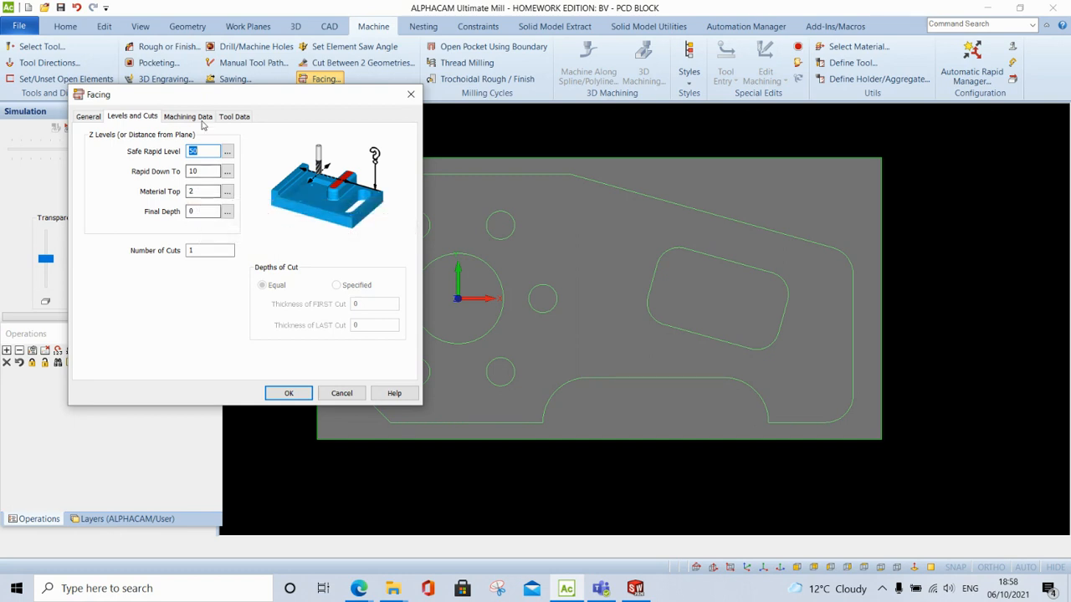
pyautogui.click(234, 117)
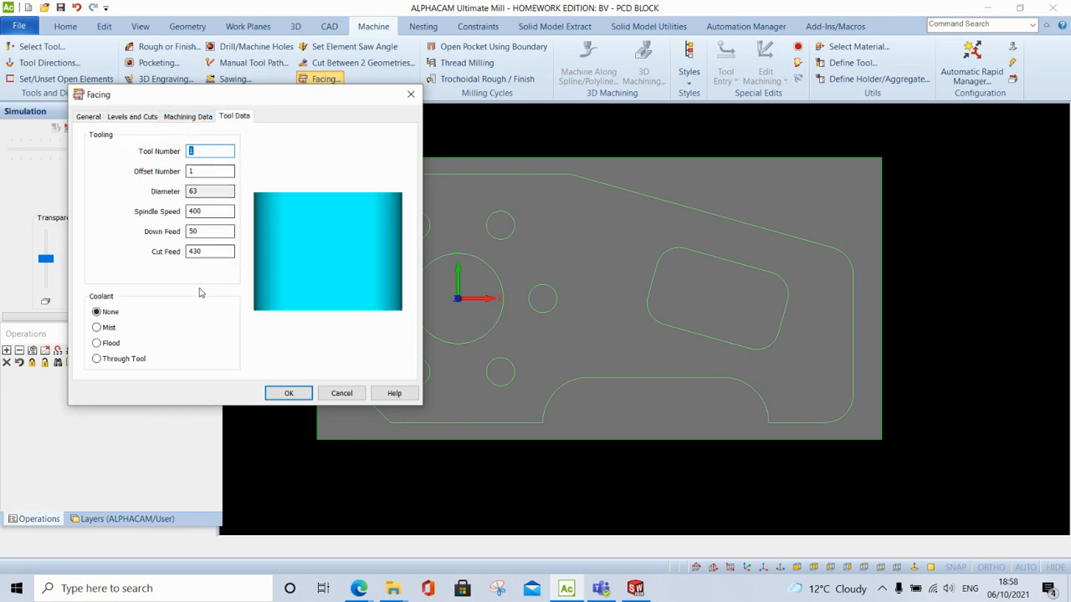
pyautogui.click(136, 116)
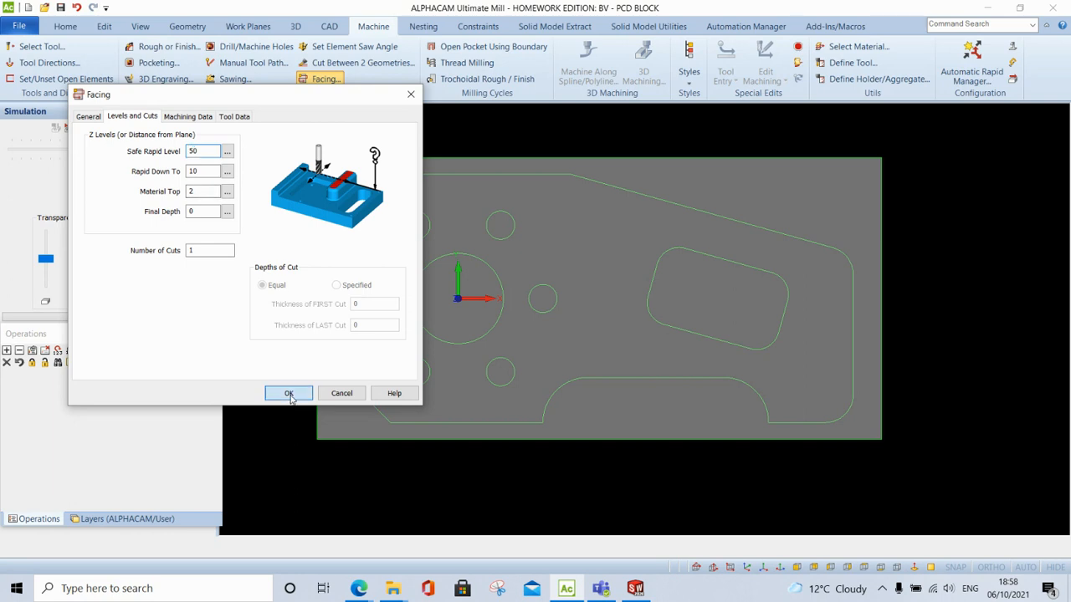
pyautogui.click(289, 394)
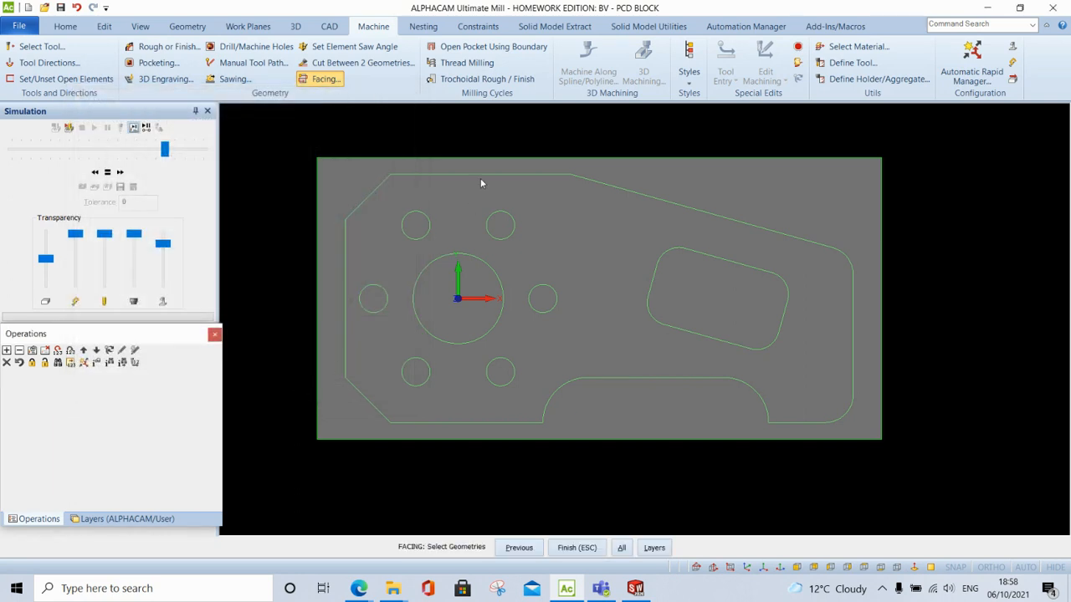
pyautogui.click(518, 158)
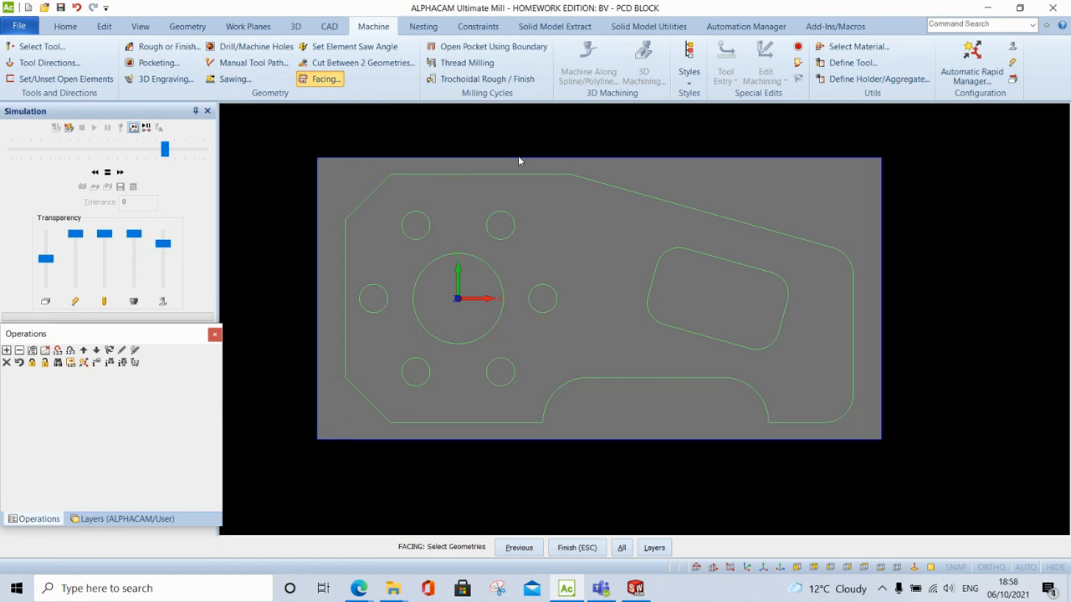
pyautogui.click(577, 548)
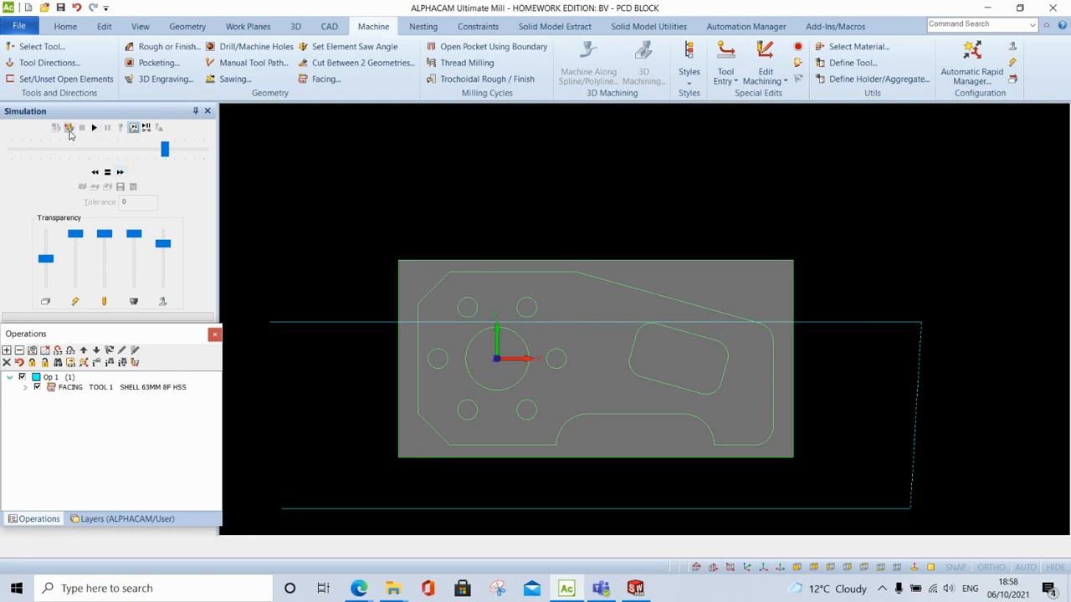
# Run the solid simulation of the facing operation in the isometric view, stop it and return to the top view
pyautogui.click(746, 567)
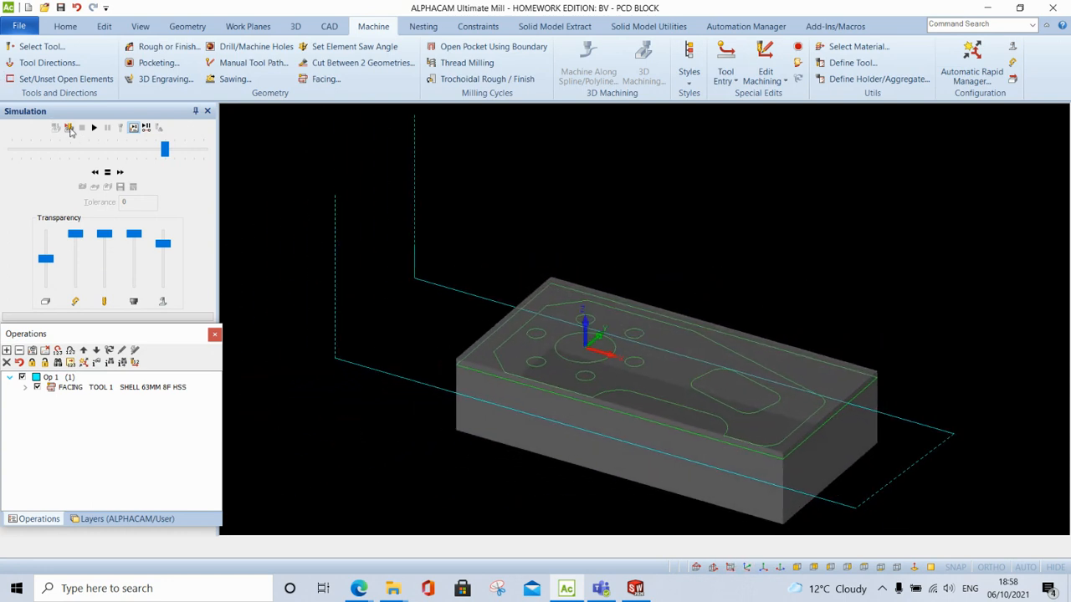
pyautogui.click(69, 127)
pyautogui.click(94, 127)
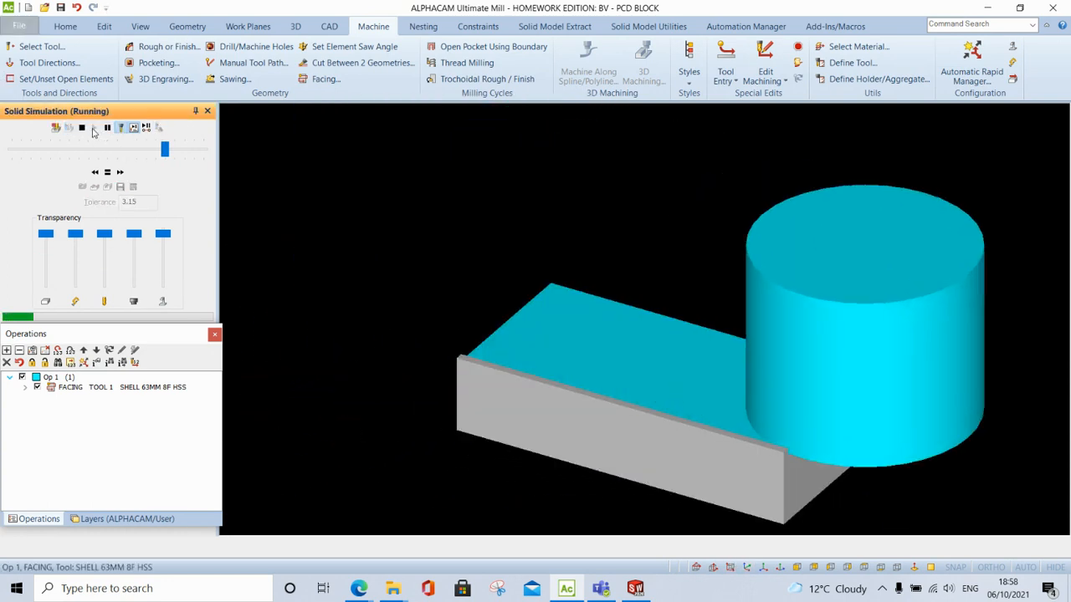
pyautogui.click(69, 128)
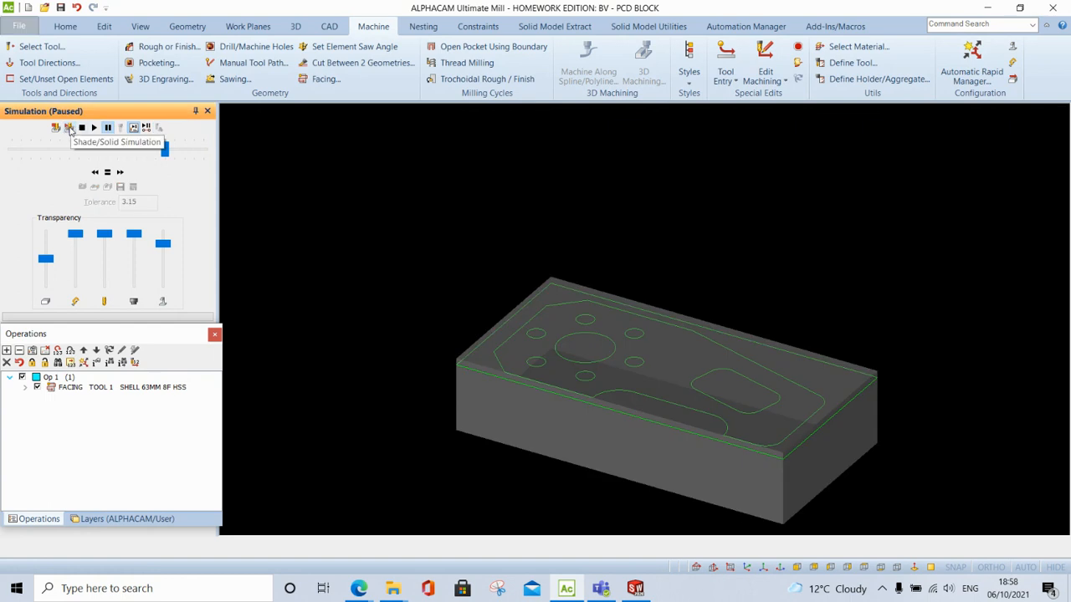
pyautogui.click(81, 127)
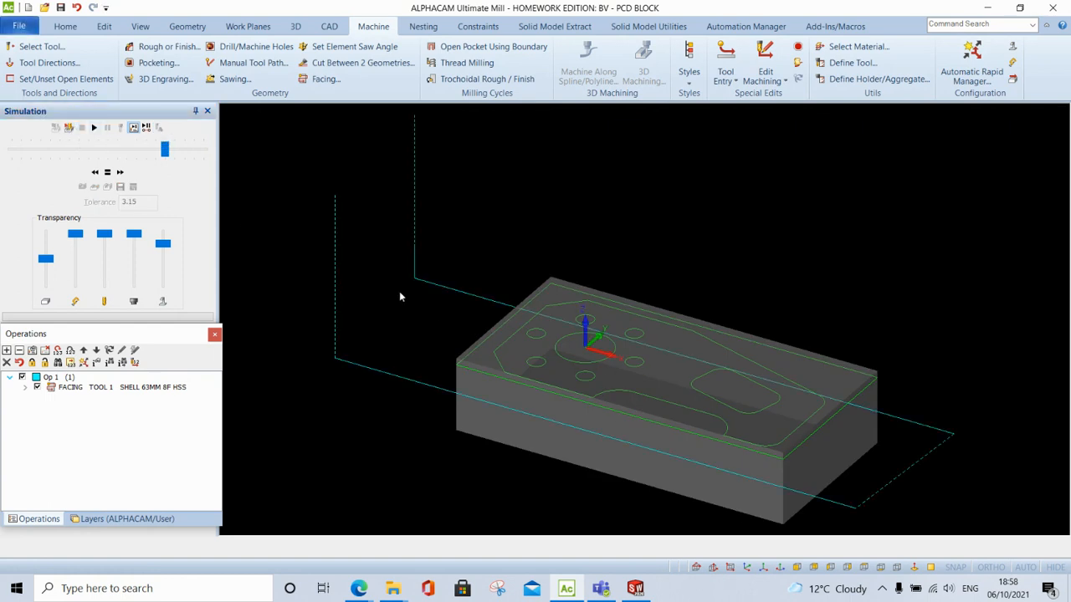
pyautogui.click(864, 568)
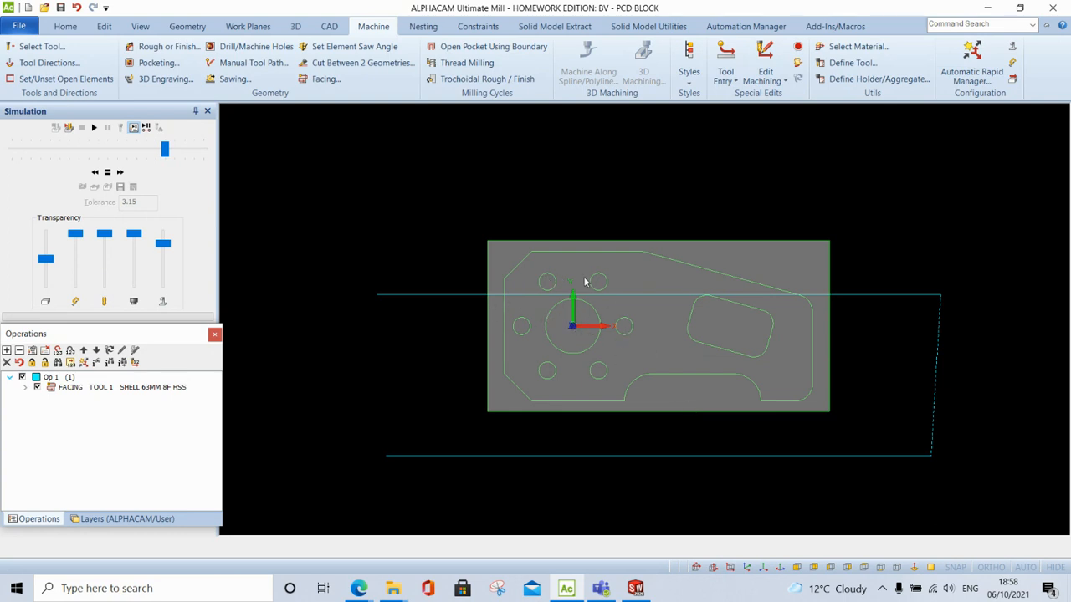
# Select the 3 mm diameter drill from the Metric Drills - Twist folder as the next tool
pyautogui.click(37, 47)
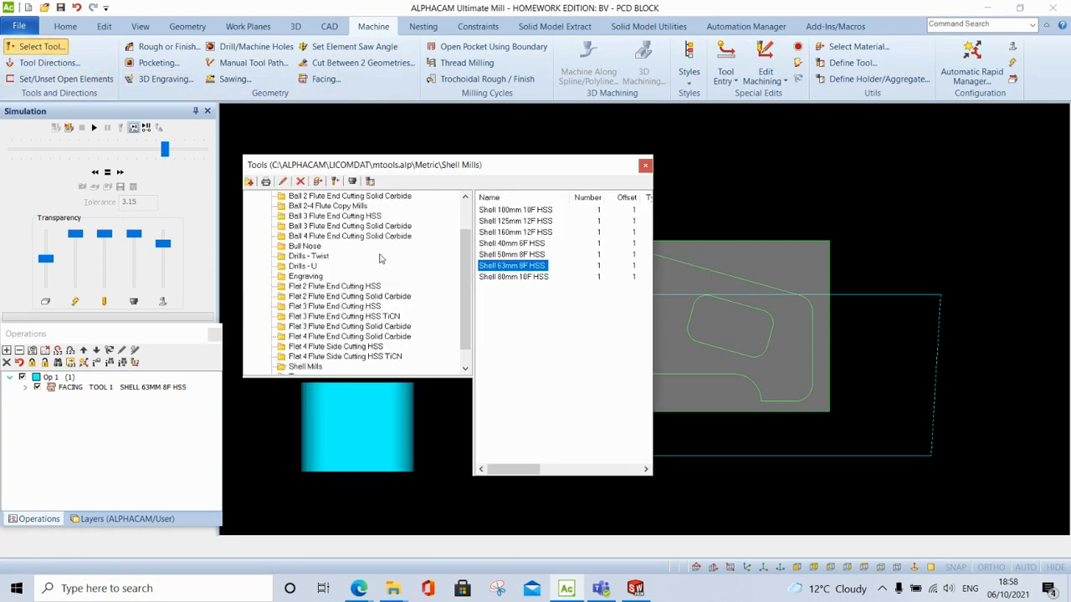
pyautogui.click(316, 257)
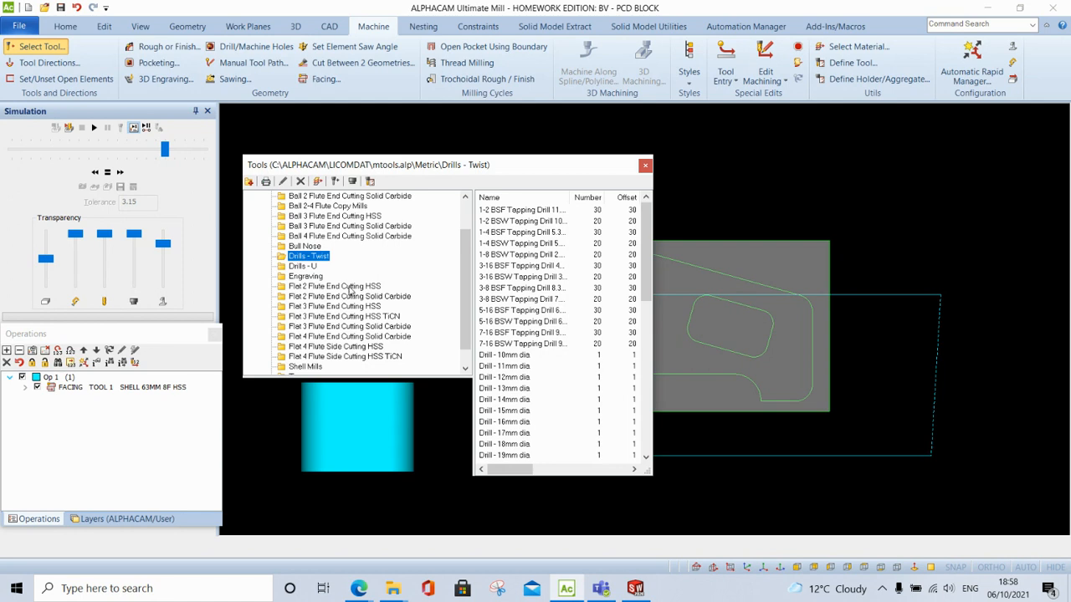
pyautogui.scroll(-4, 536, 356)
pyautogui.scroll(-2, 551, 373)
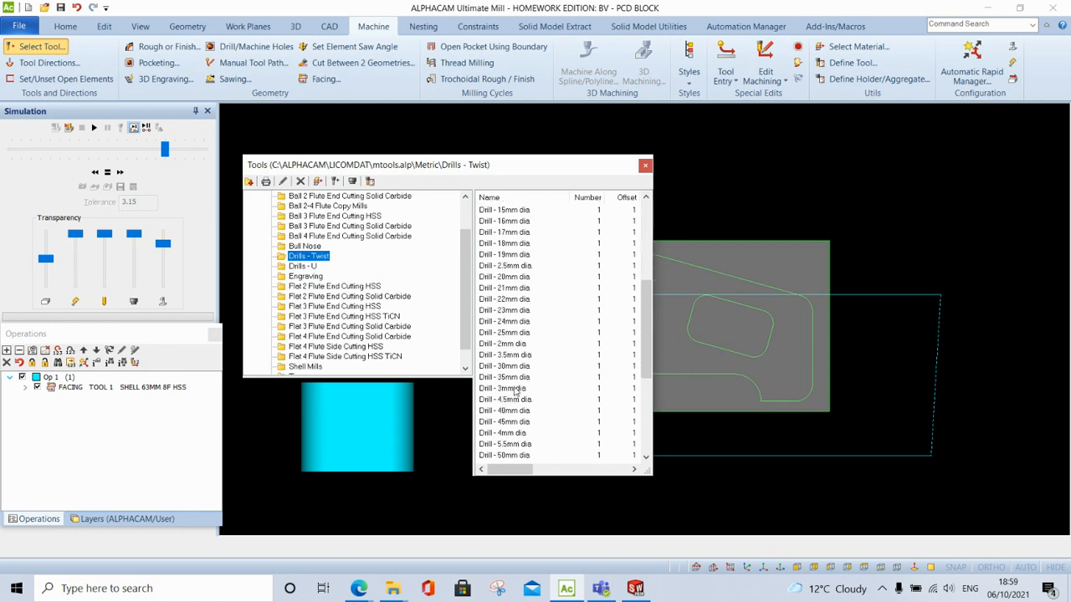
pyautogui.doubleClick(505, 389)
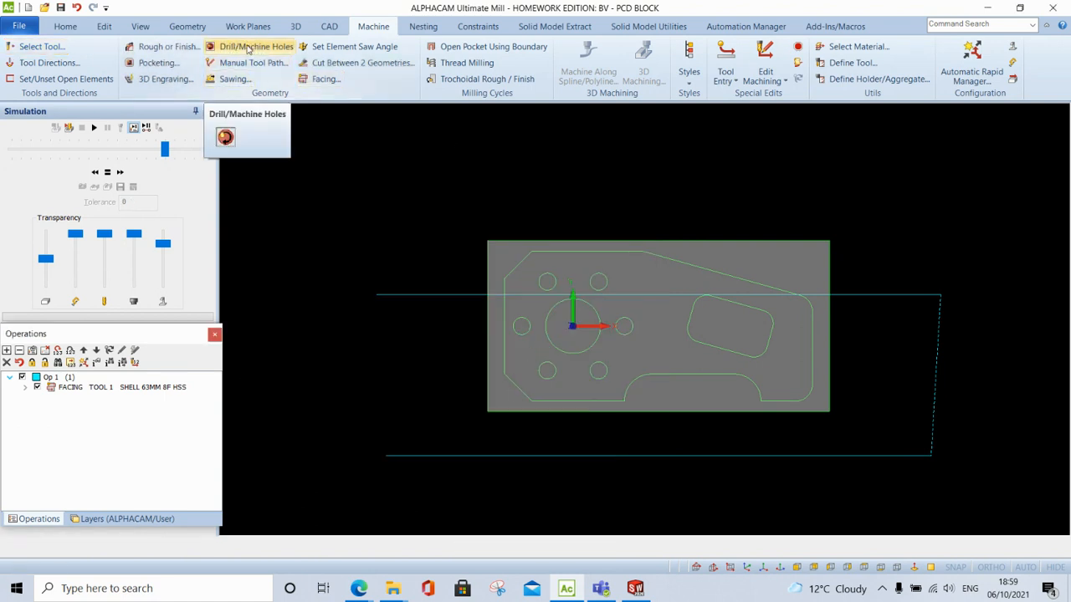
# Set up a hole operation of type Drilling with canned cycle, material top 0 and bottom of hole -2
pyautogui.click(248, 47)
pyautogui.click(255, 66)
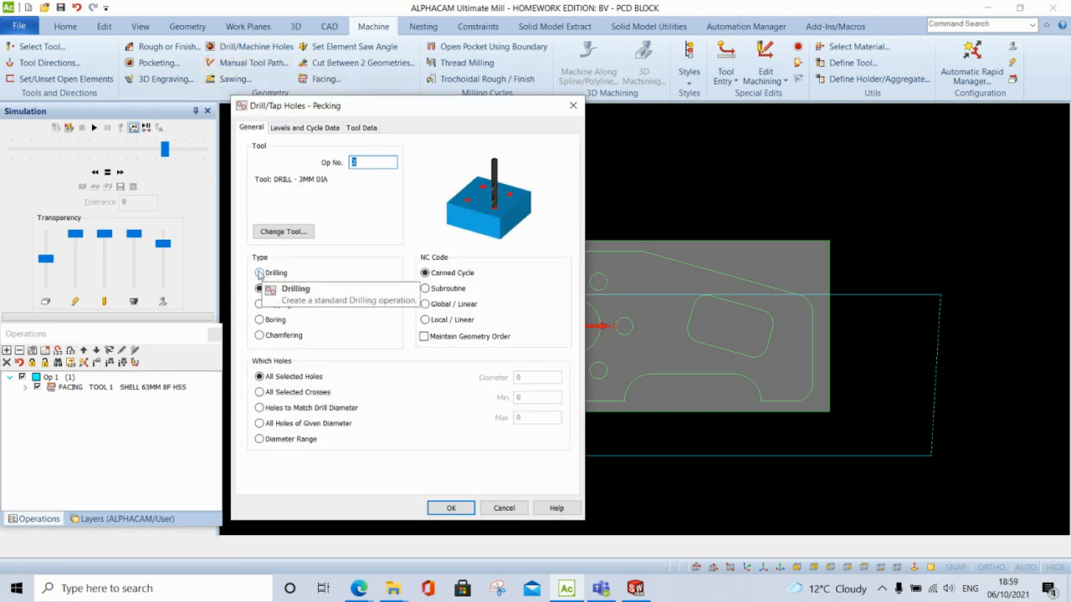
pyautogui.click(259, 273)
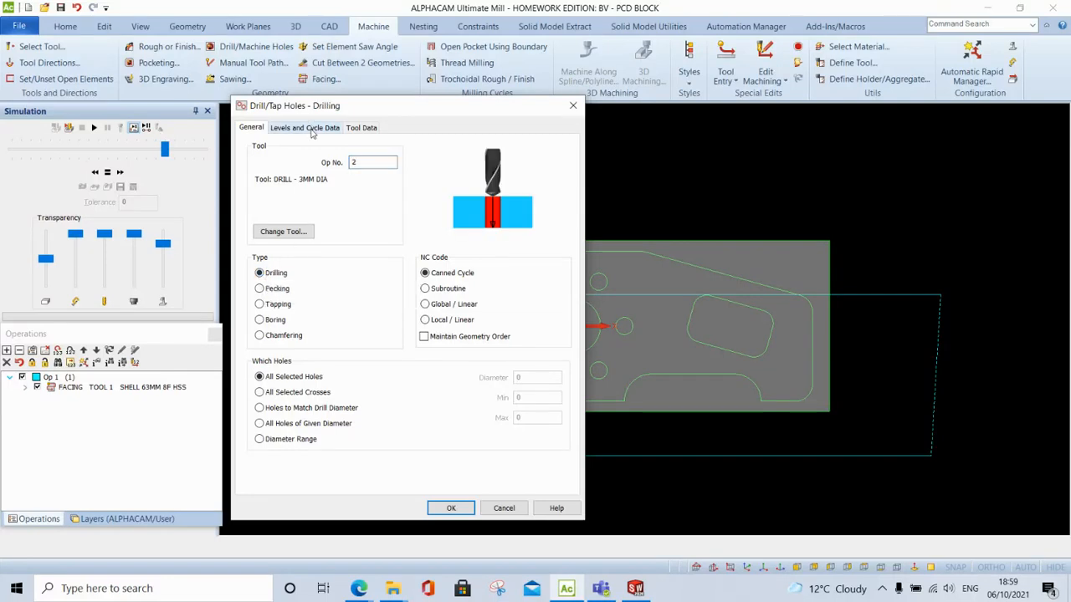
pyautogui.click(311, 127)
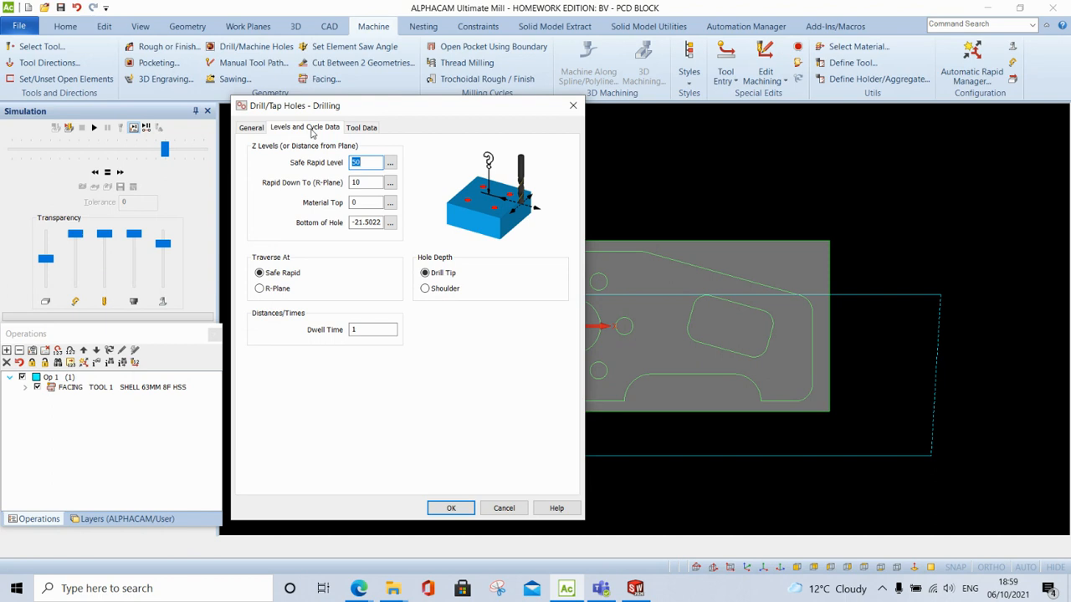
pyautogui.click(255, 128)
pyautogui.click(322, 127)
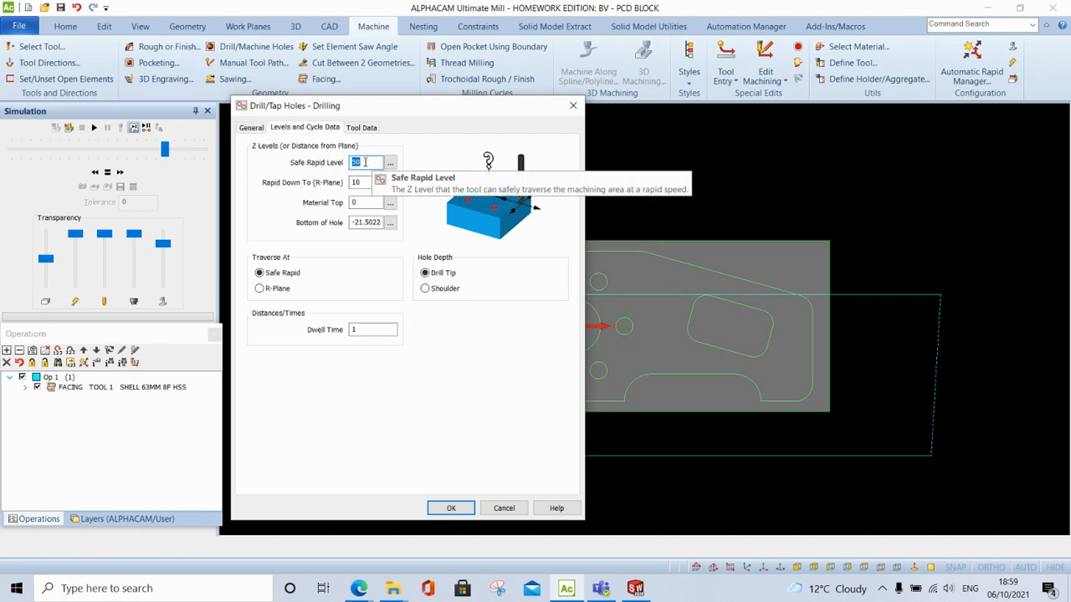
pyautogui.click(356, 182)
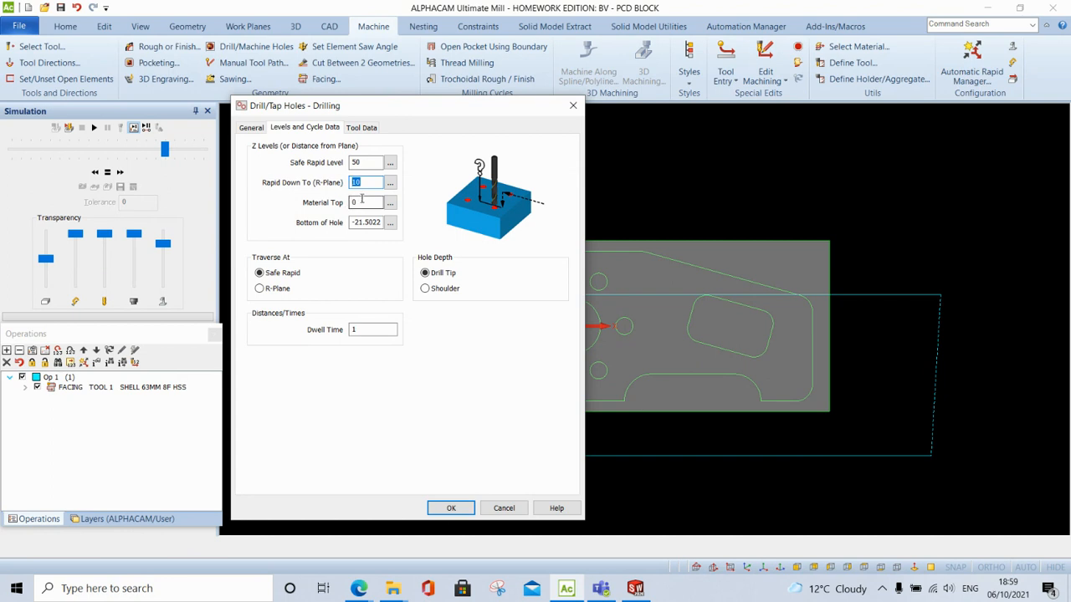
pyautogui.click(362, 201)
pyautogui.click(382, 223)
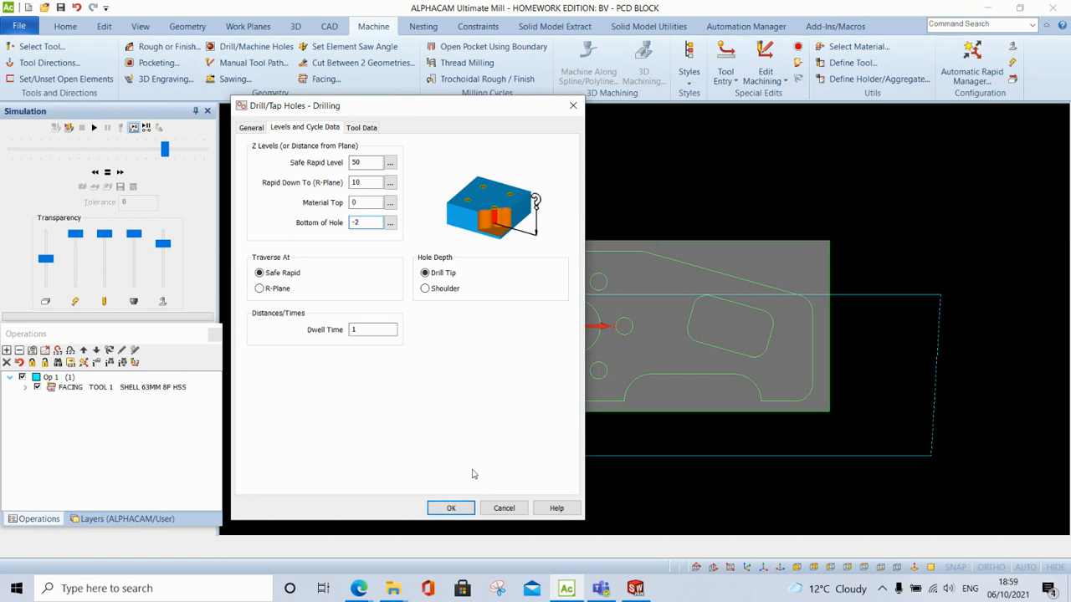
pyautogui.click(451, 508)
# Apply the drilling operation to the six small PCD circles and the large central circle
pyautogui.click(546, 281)
pyautogui.click(597, 282)
pyautogui.click(623, 326)
pyautogui.click(606, 372)
pyautogui.click(554, 374)
pyautogui.click(537, 320)
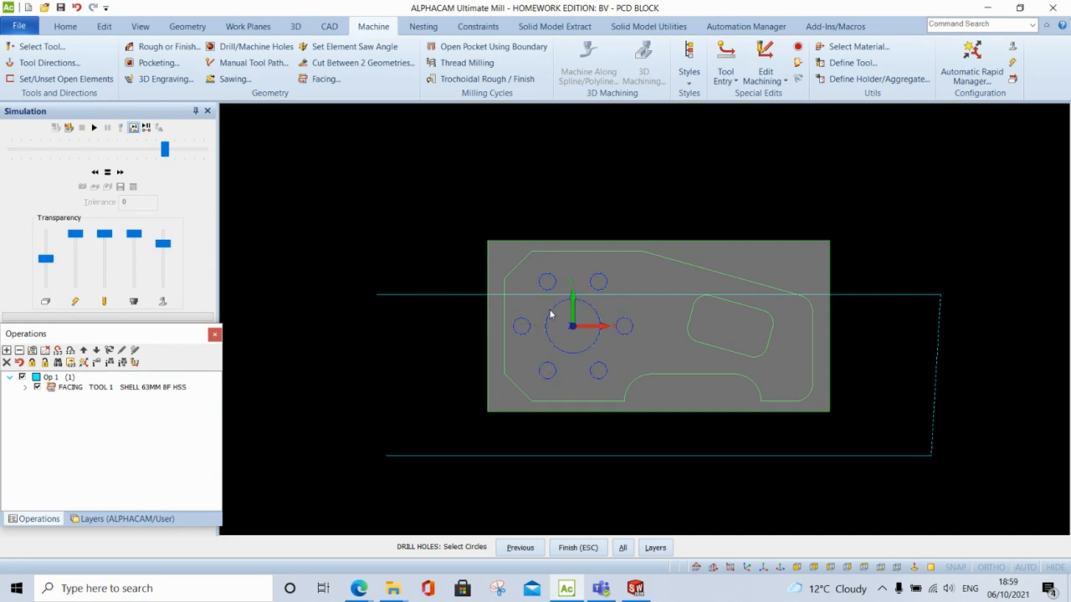
pyautogui.click(579, 548)
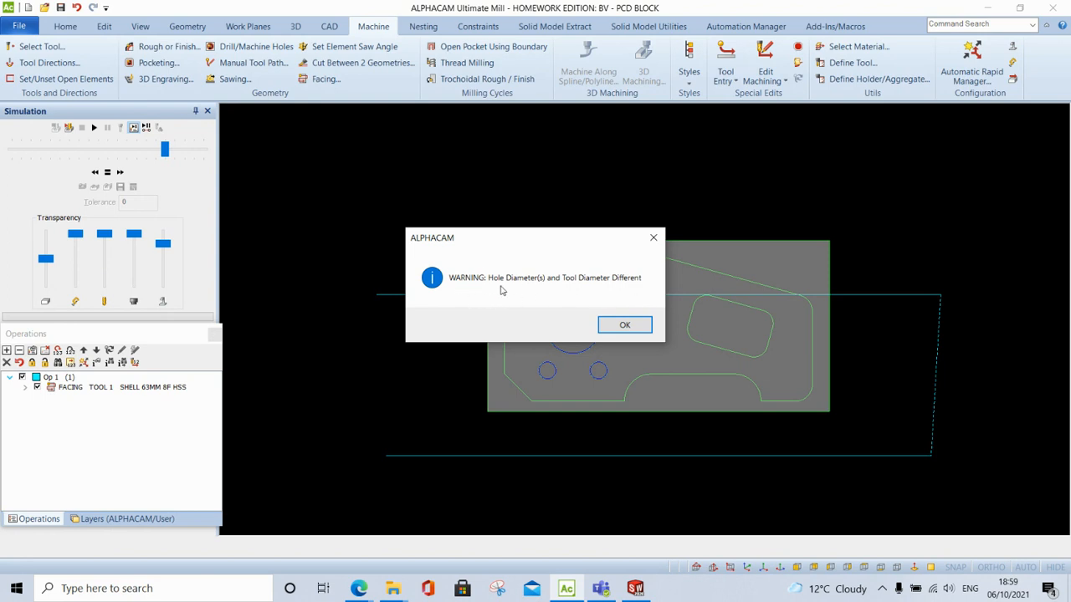
pyautogui.click(635, 333)
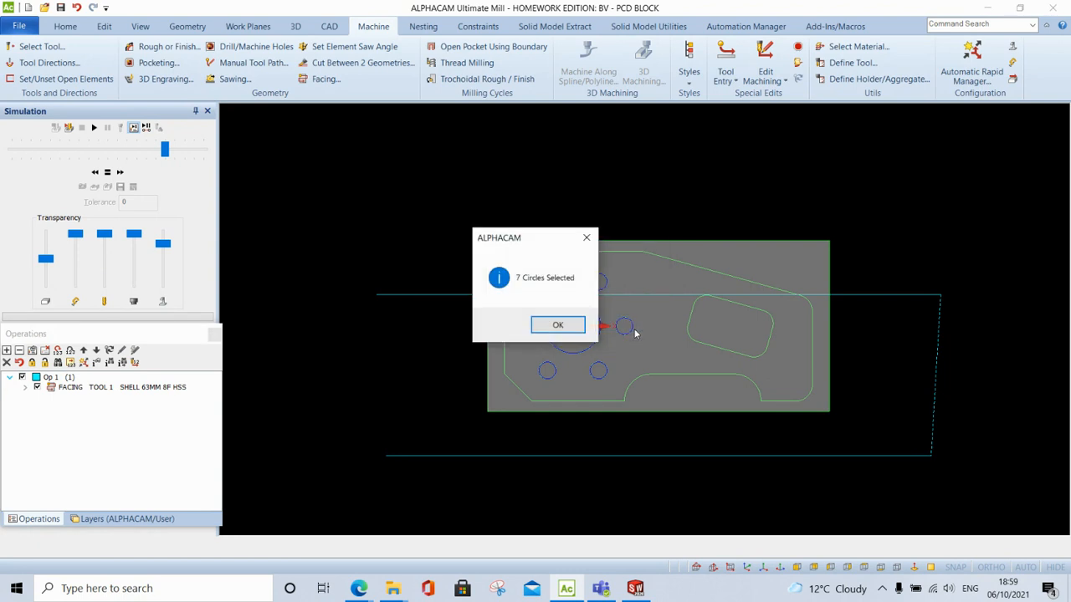
pyautogui.click(566, 326)
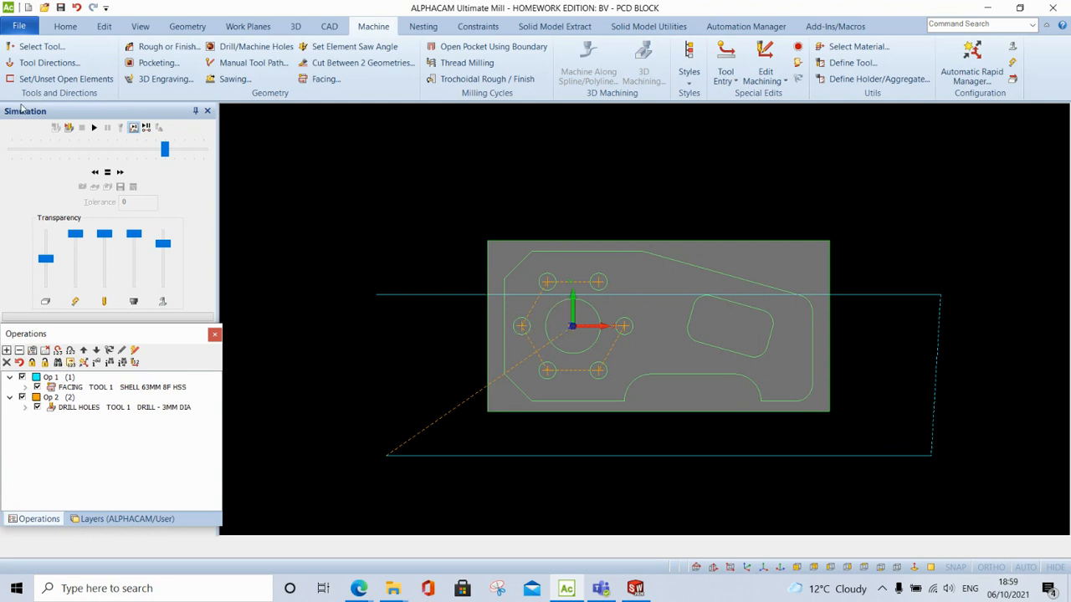
# Run the solid simulation of the facing and 3 mm drilling in the isometric view, exit it and return to the top view
pyautogui.click(69, 128)
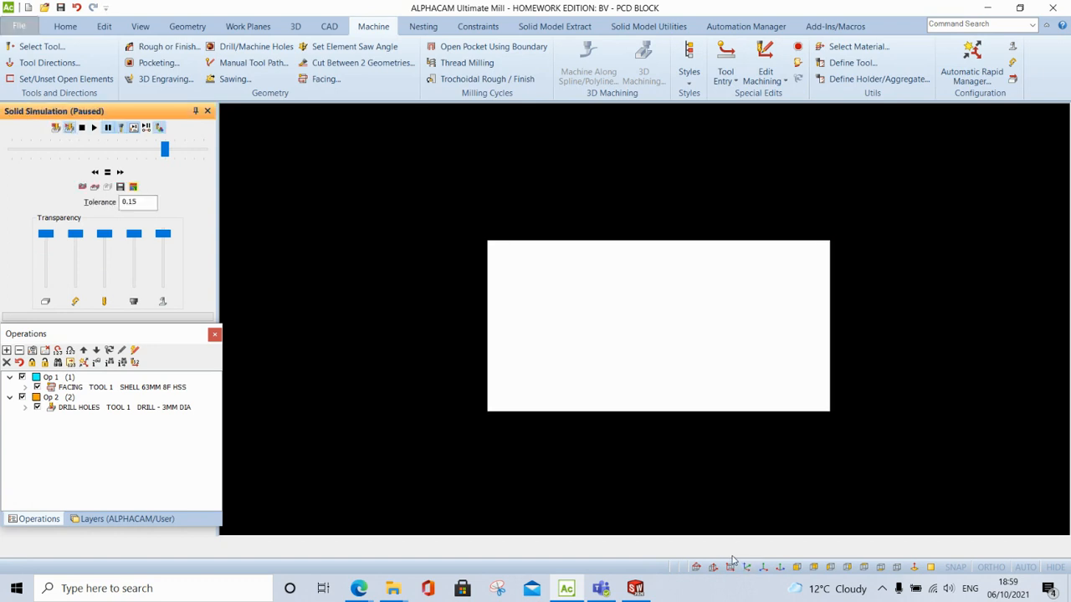
pyautogui.click(746, 567)
pyautogui.click(93, 128)
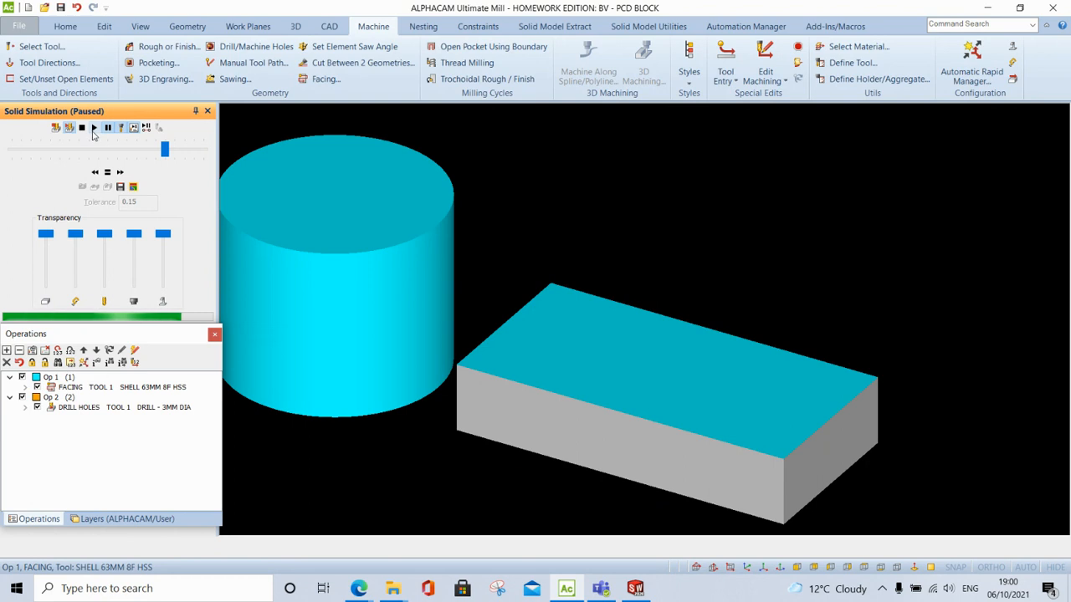
pyautogui.click(93, 128)
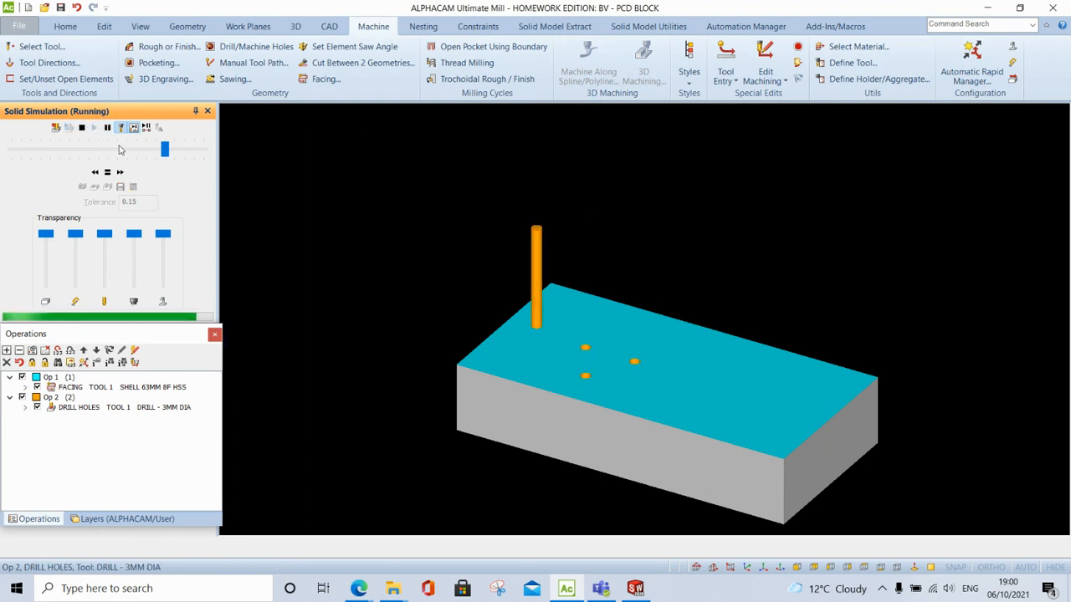
pyautogui.click(179, 153)
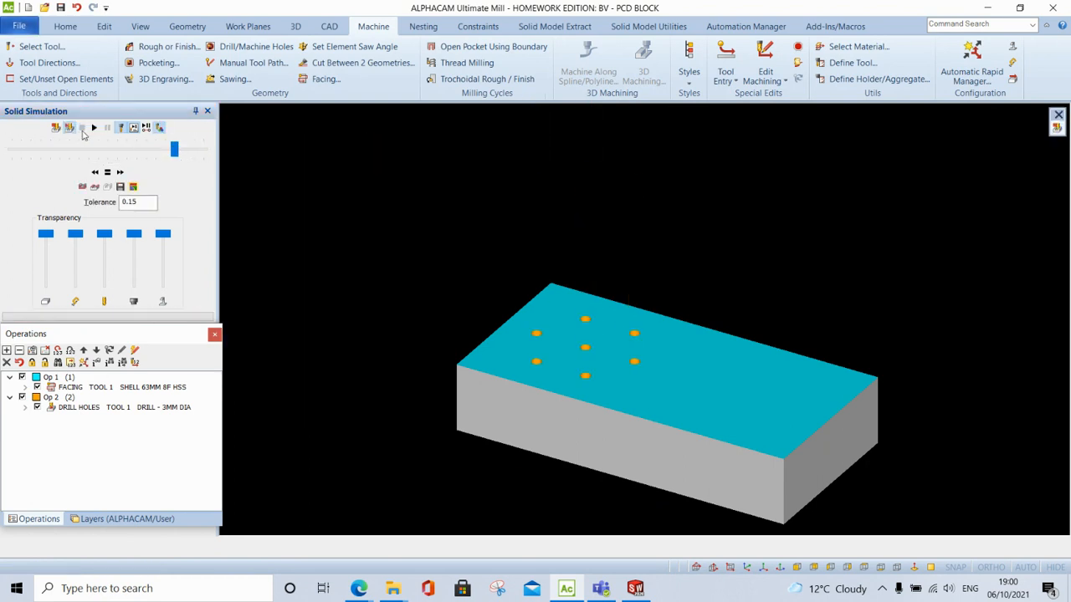
pyautogui.click(70, 130)
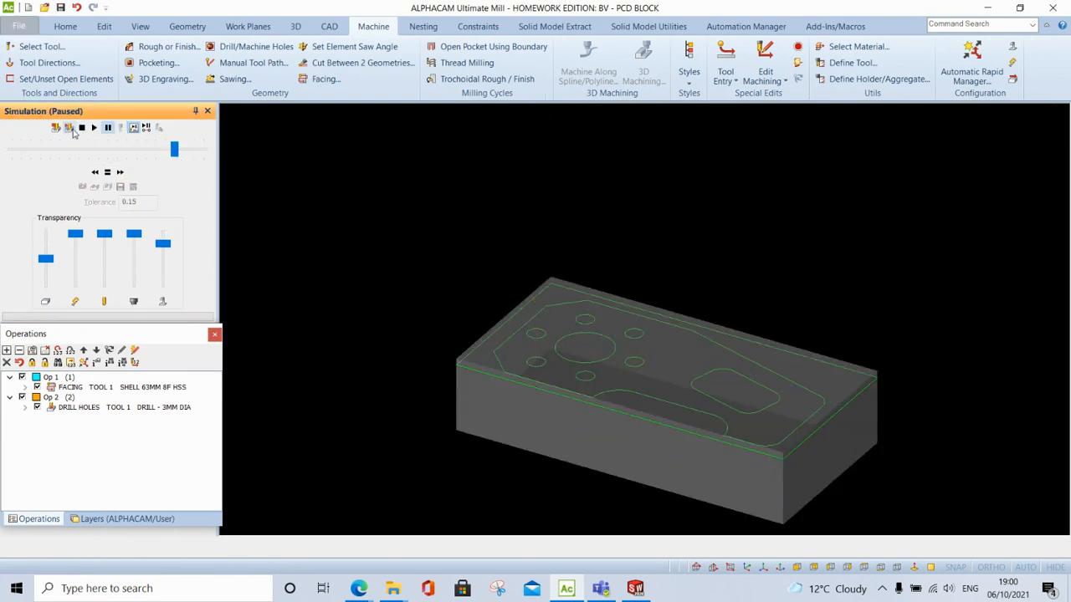
pyautogui.click(863, 568)
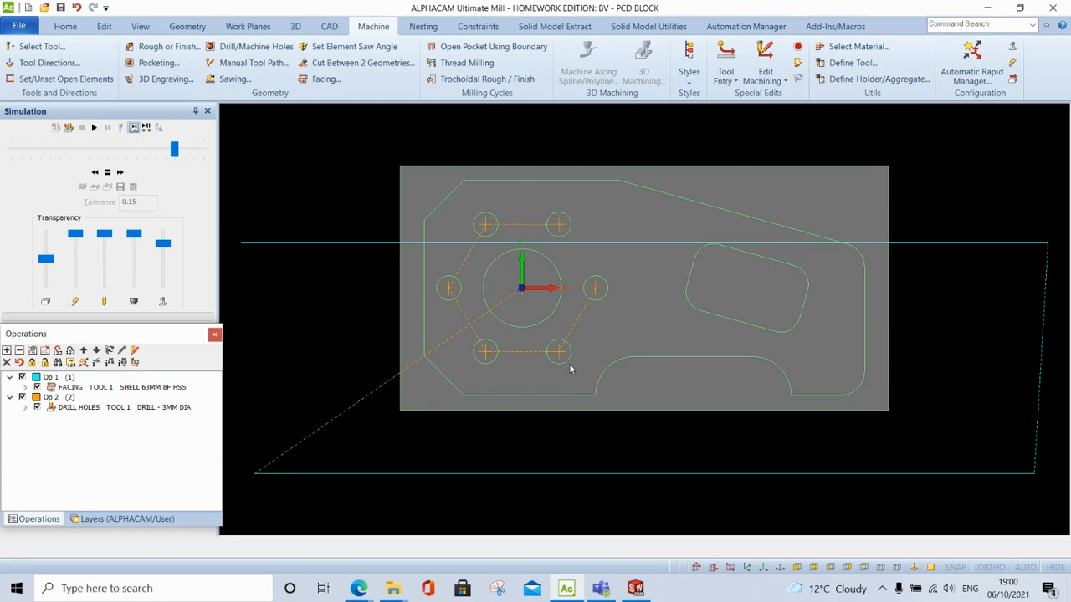
# Switch to the BV - PCD BLOCK PDF in Edge, examine the drawing's hole sizes and plate details, and return to Alphacam
pyautogui.moveTo(358, 589)
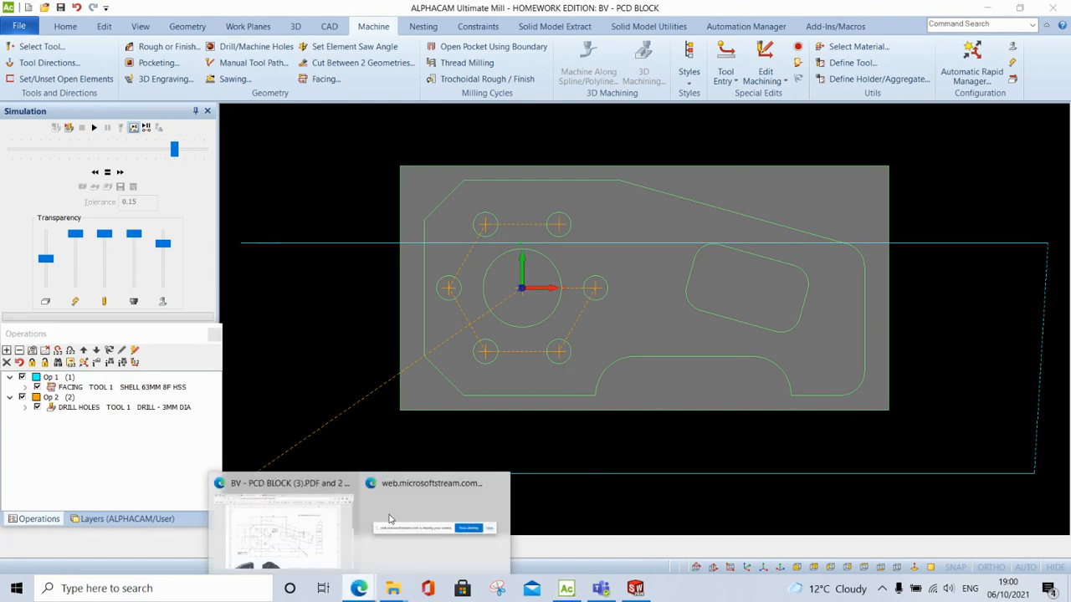
pyautogui.click(284, 515)
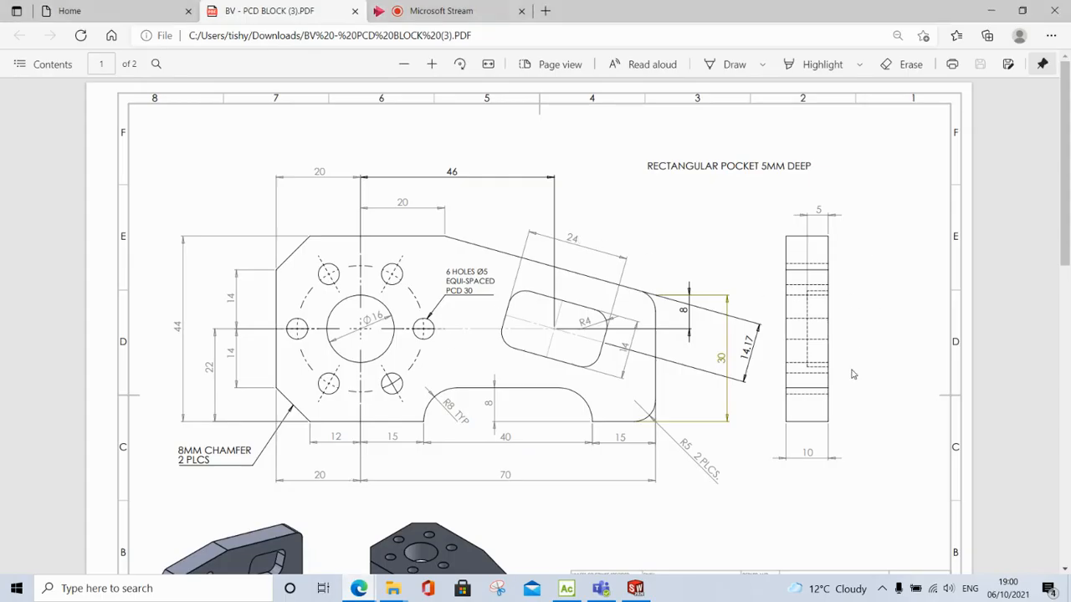
pyautogui.scroll(-1, 670, 426)
pyautogui.scroll(-1, 667, 426)
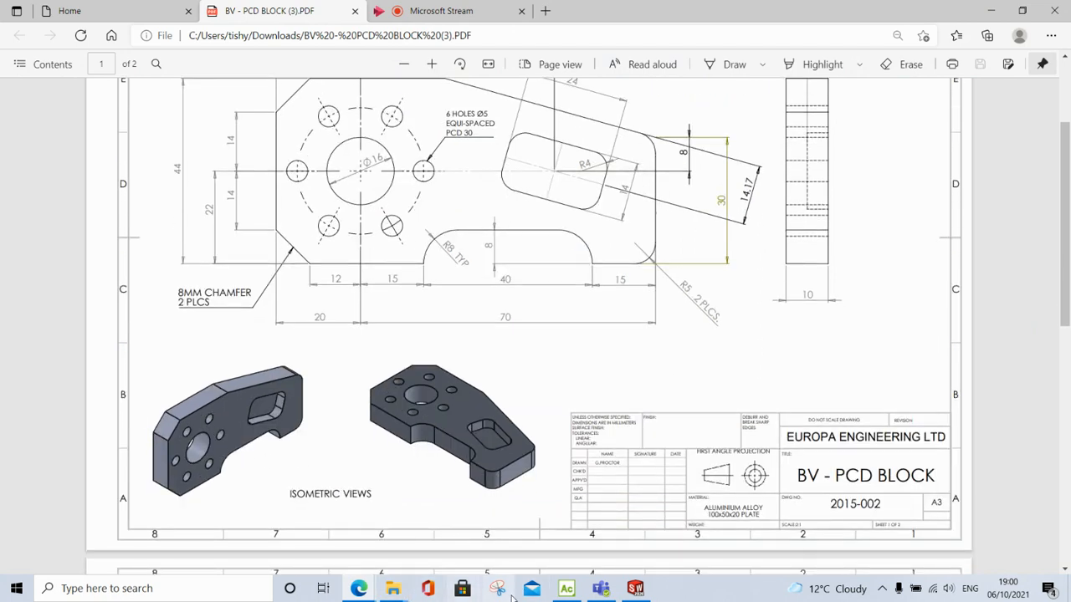
pyautogui.scroll(1, 566, 510)
pyautogui.scroll(1, 569, 485)
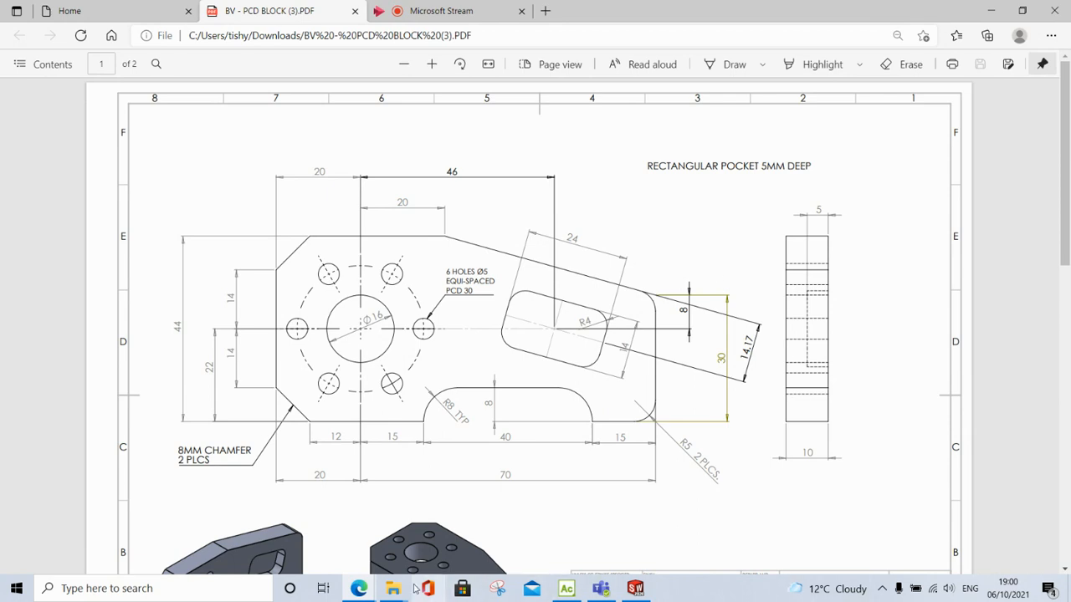
pyautogui.moveTo(366, 590)
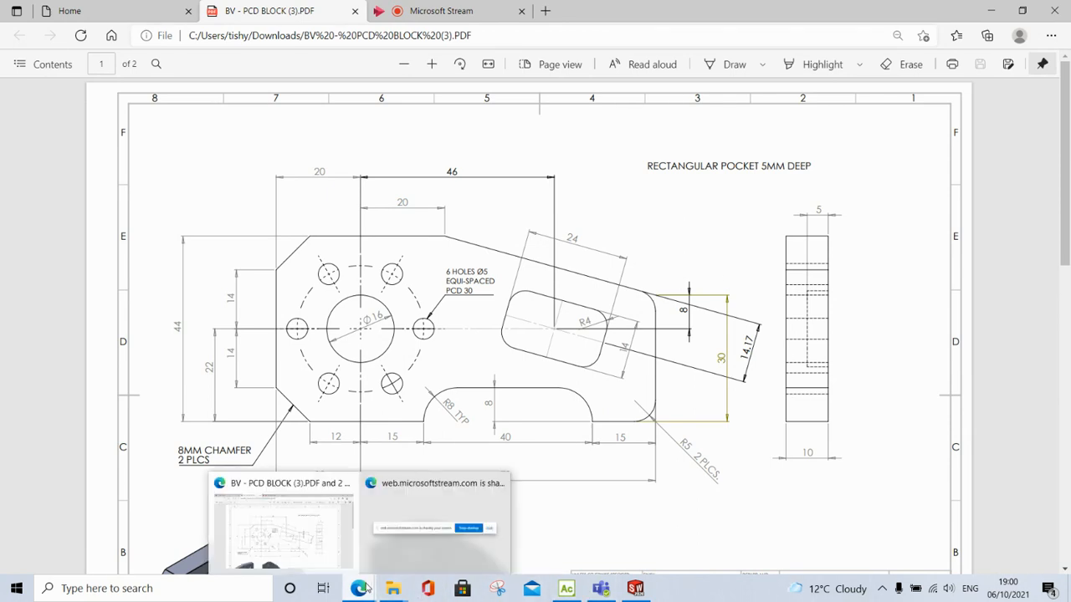
pyautogui.moveTo(566, 588)
pyautogui.click(556, 523)
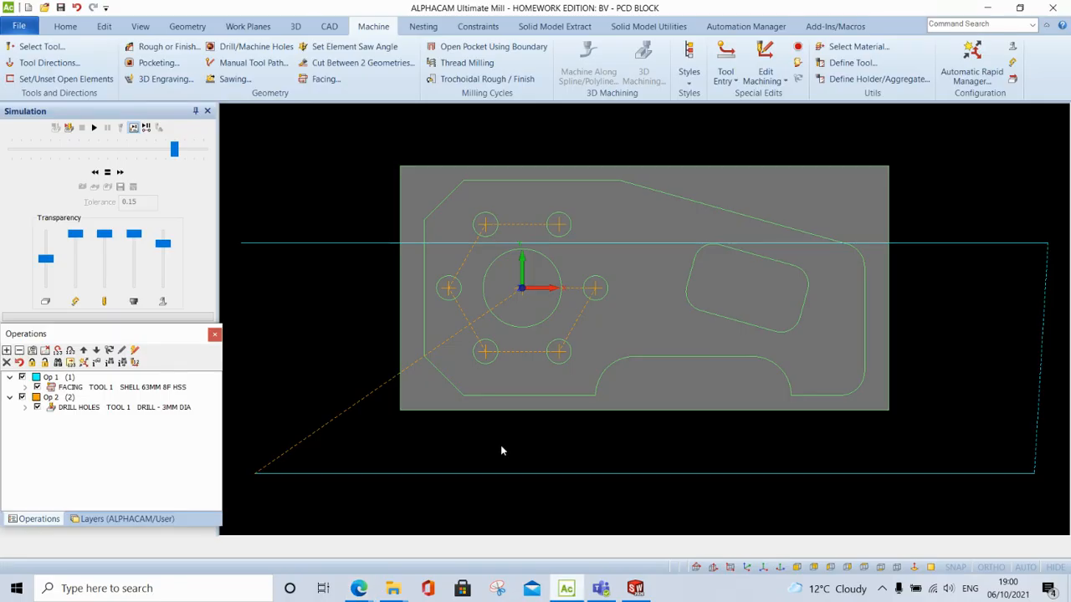
# Select the 5 mm diameter drill from the Metric Drills - Twist folder as the next tool
pyautogui.click(41, 47)
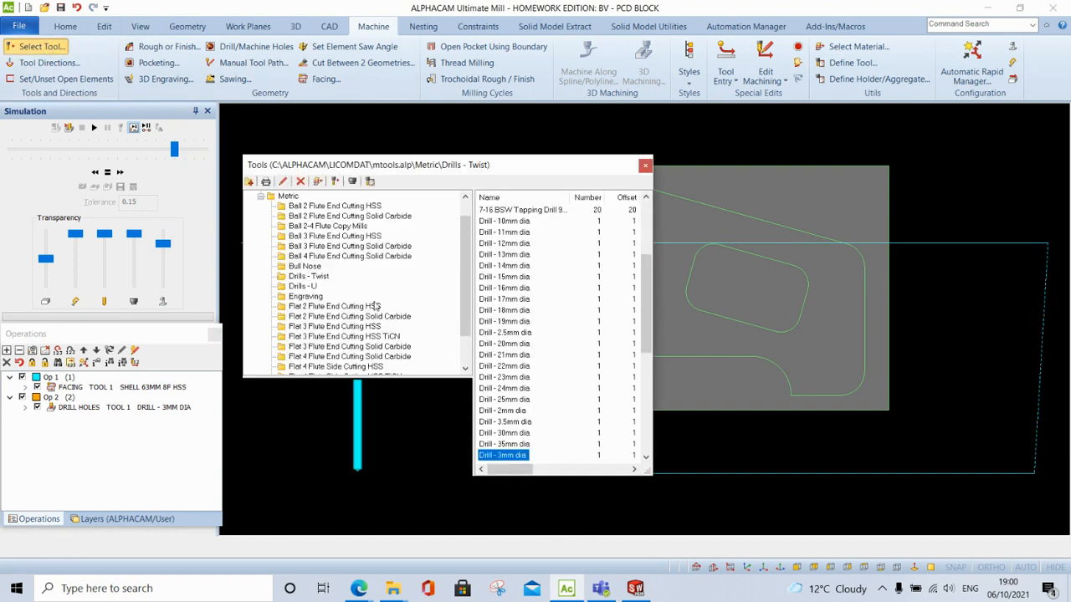
pyautogui.click(319, 279)
pyautogui.scroll(-6, 552, 387)
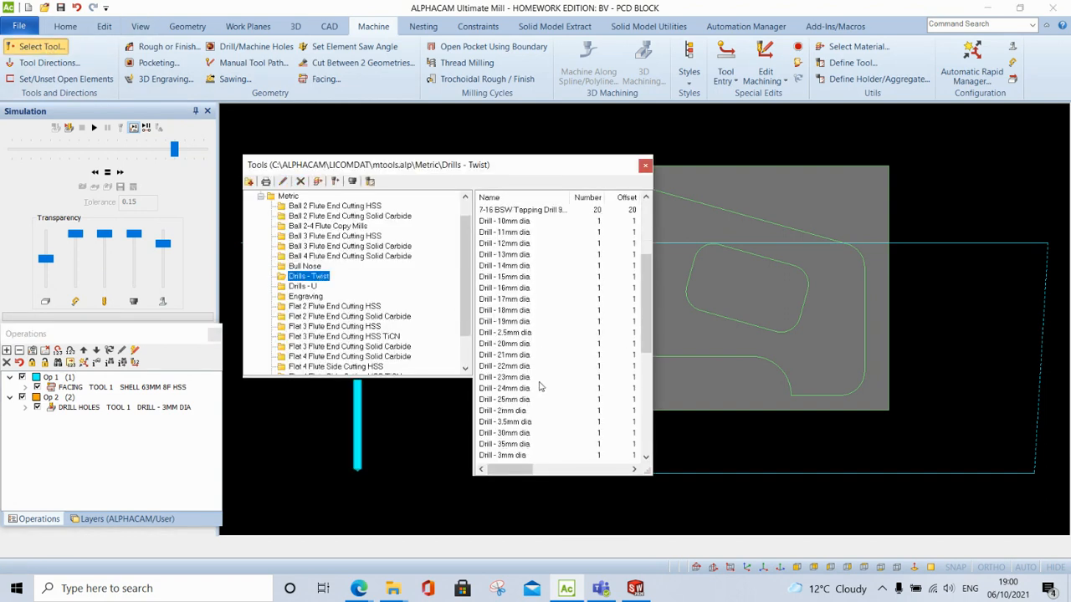
pyautogui.scroll(-2, 530, 385)
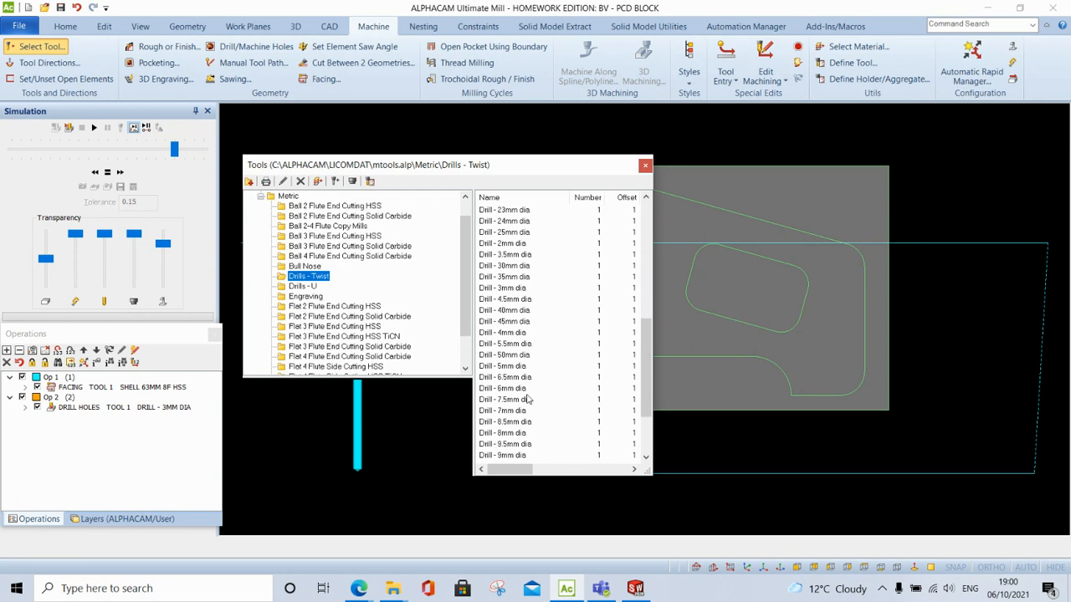
pyautogui.doubleClick(510, 372)
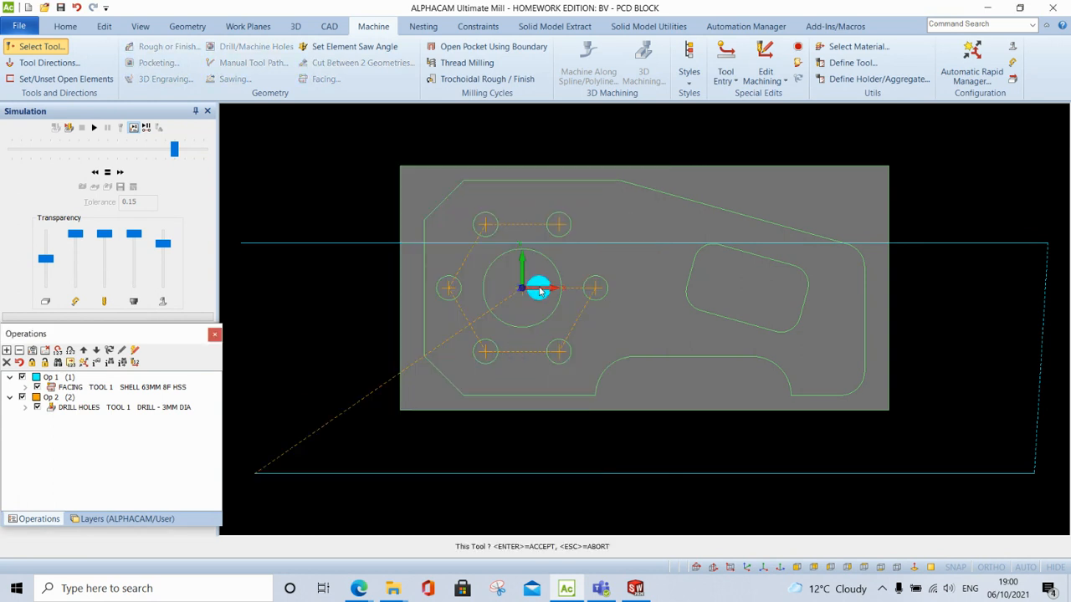
# Set up a drill/tap holes operation of type Pecking with material top 0 and bottom of hole -20
pyautogui.click(243, 46)
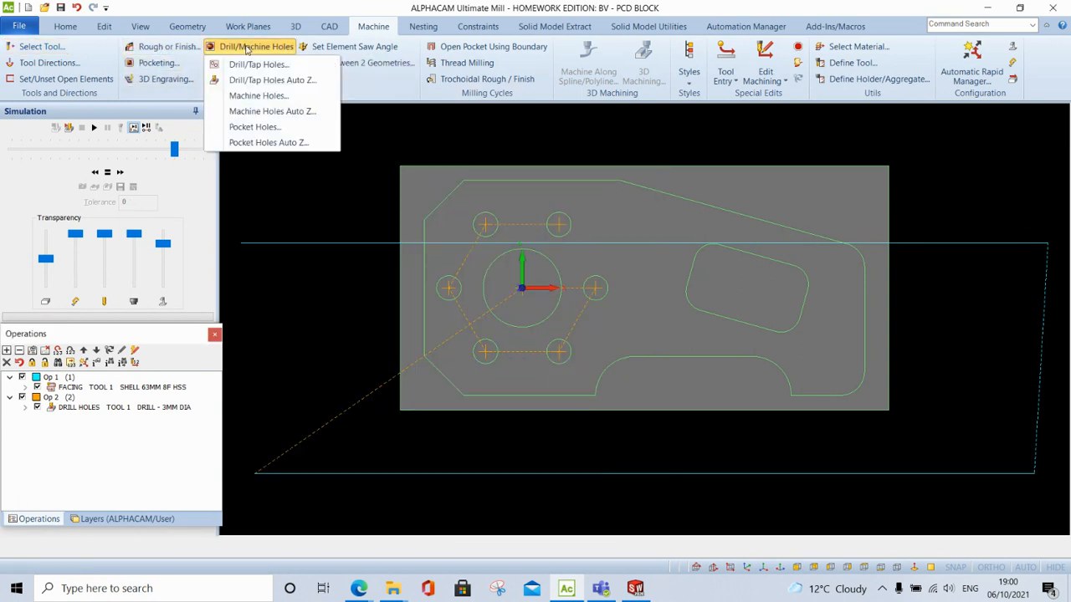
pyautogui.click(251, 64)
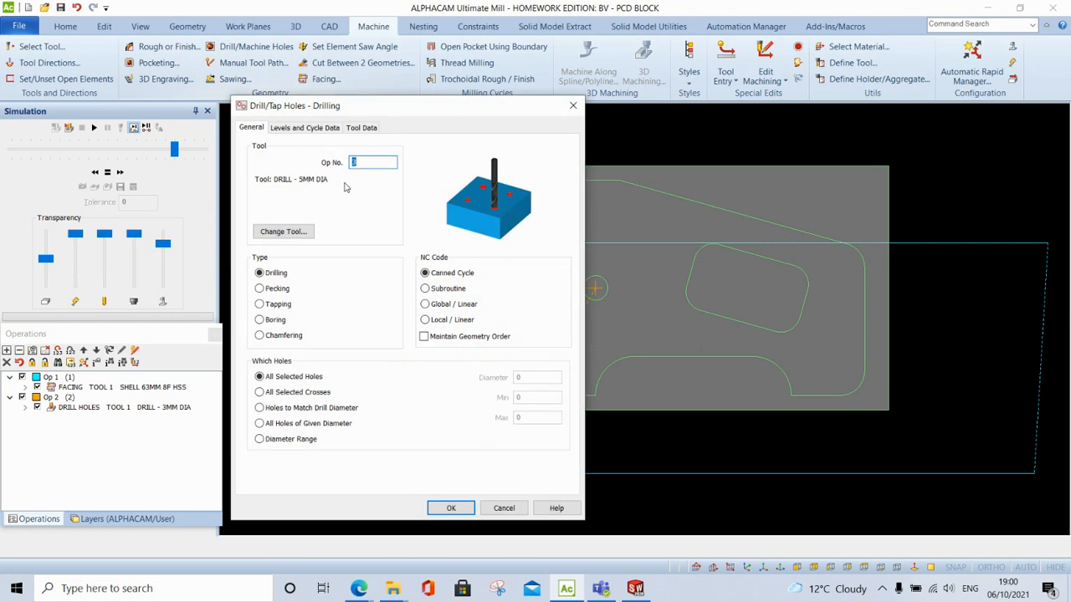
pyautogui.click(260, 290)
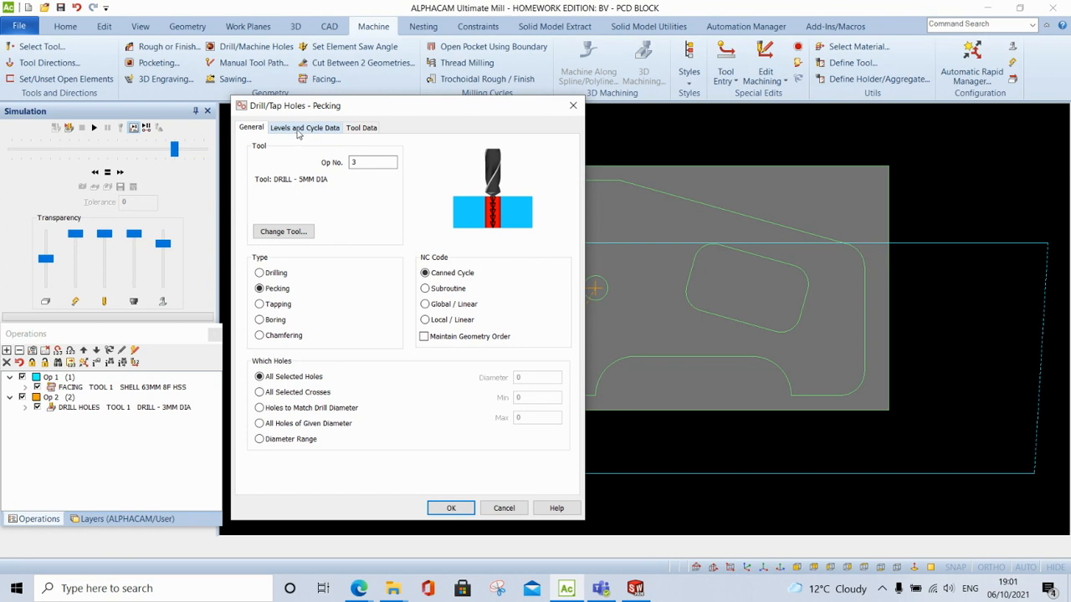
pyautogui.click(298, 130)
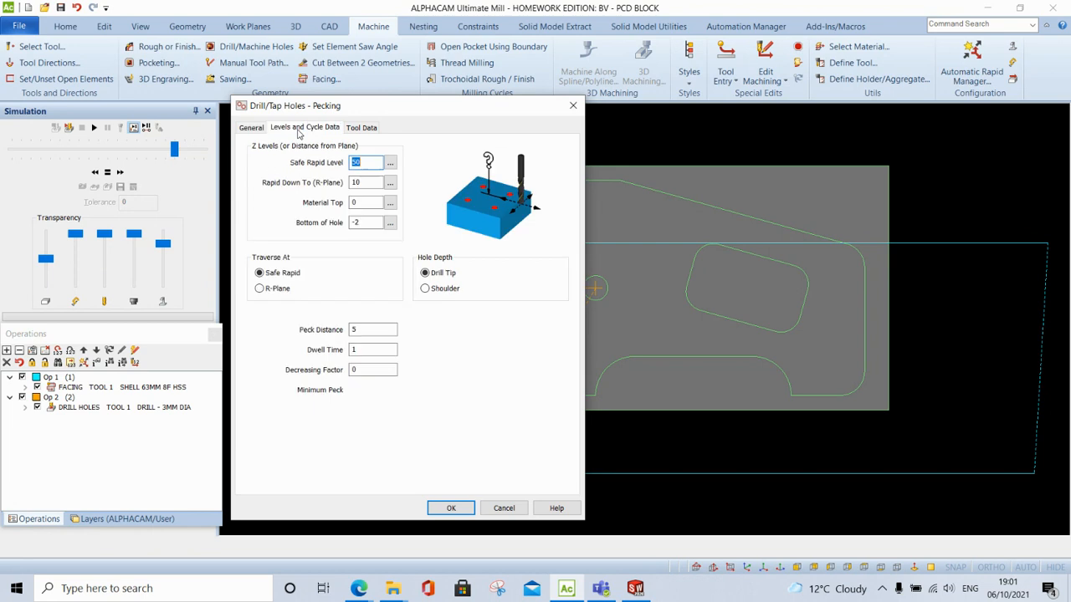
pyautogui.doubleClick(368, 182)
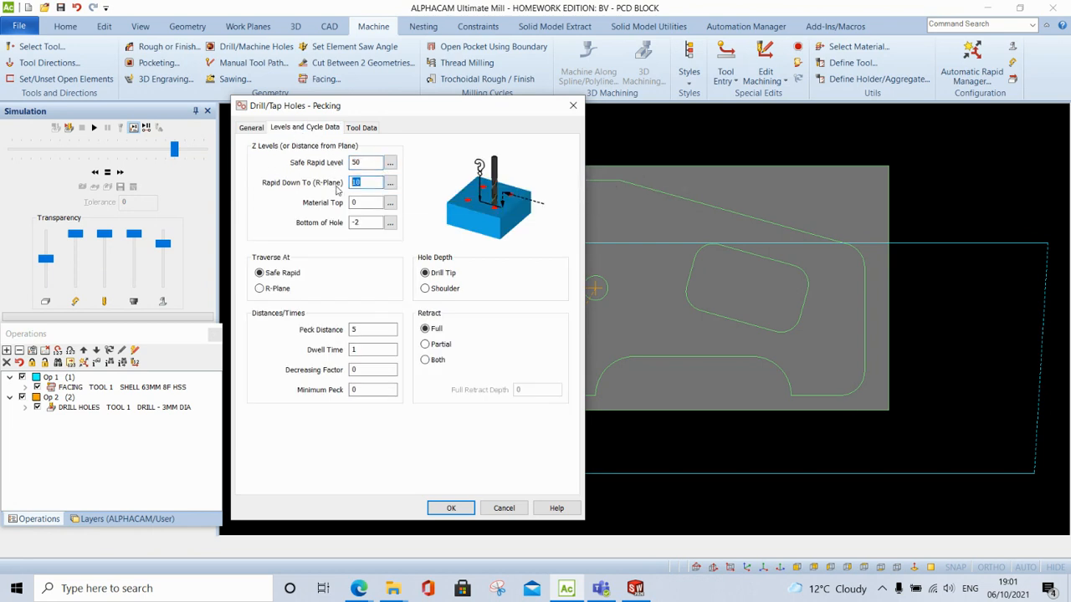
pyautogui.click(361, 202)
pyautogui.doubleClick(374, 222)
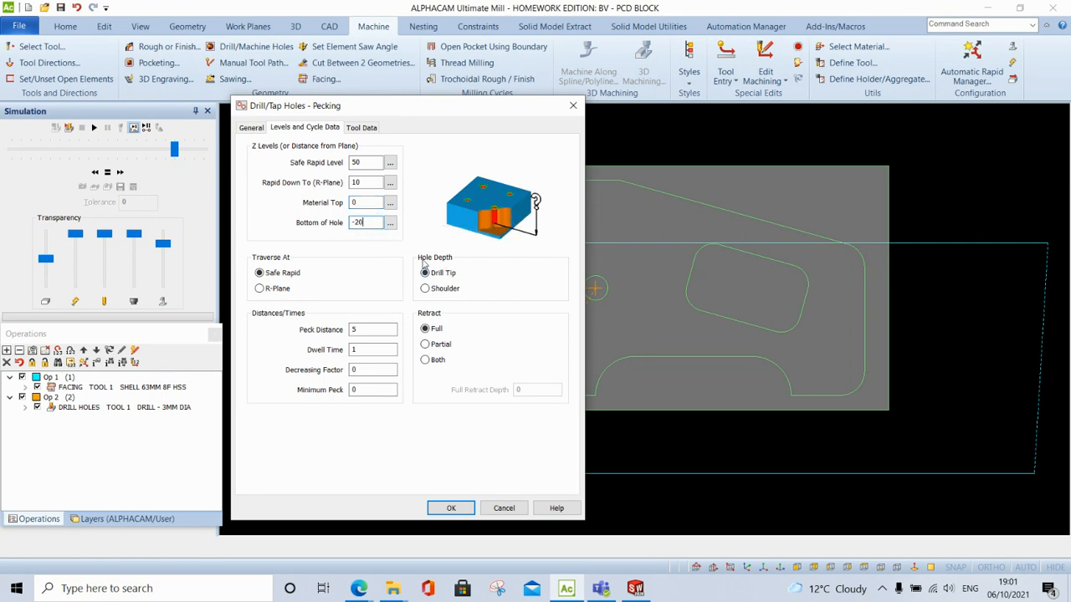
# Set the hole depth reference to Shoulder, keep peck distance 5 and dwell time 1, and accept the pecking settings
pyautogui.click(426, 289)
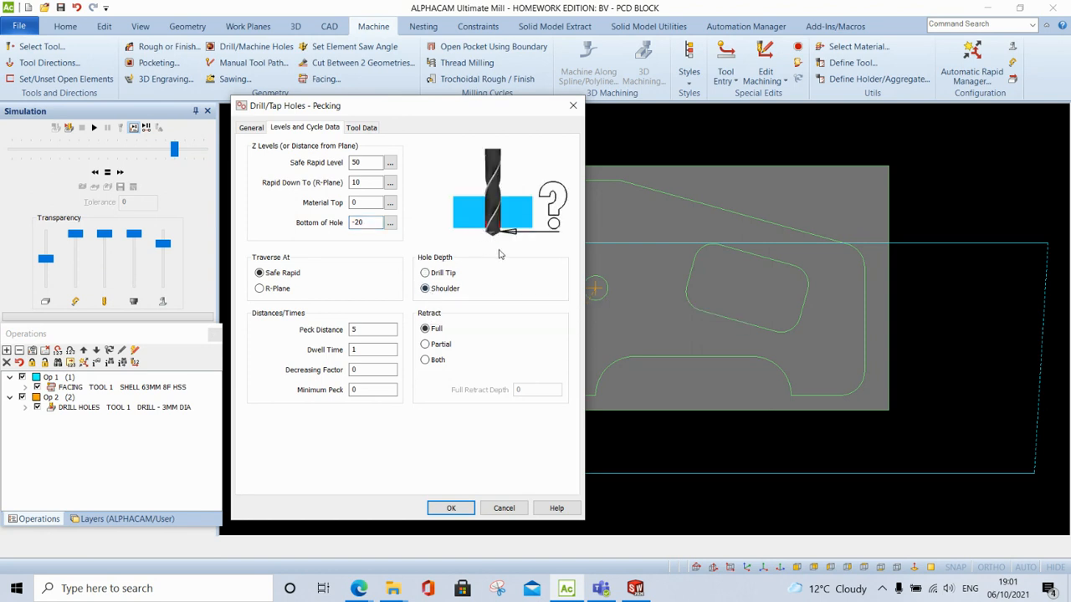
pyautogui.click(424, 274)
pyautogui.click(425, 289)
pyautogui.doubleClick(358, 329)
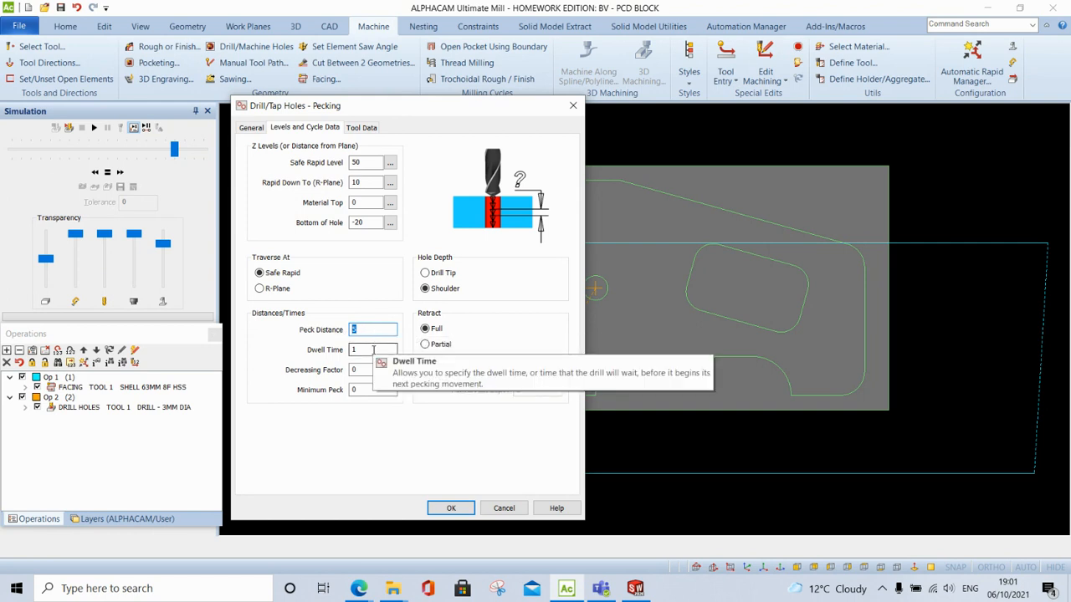
pyautogui.doubleClick(374, 349)
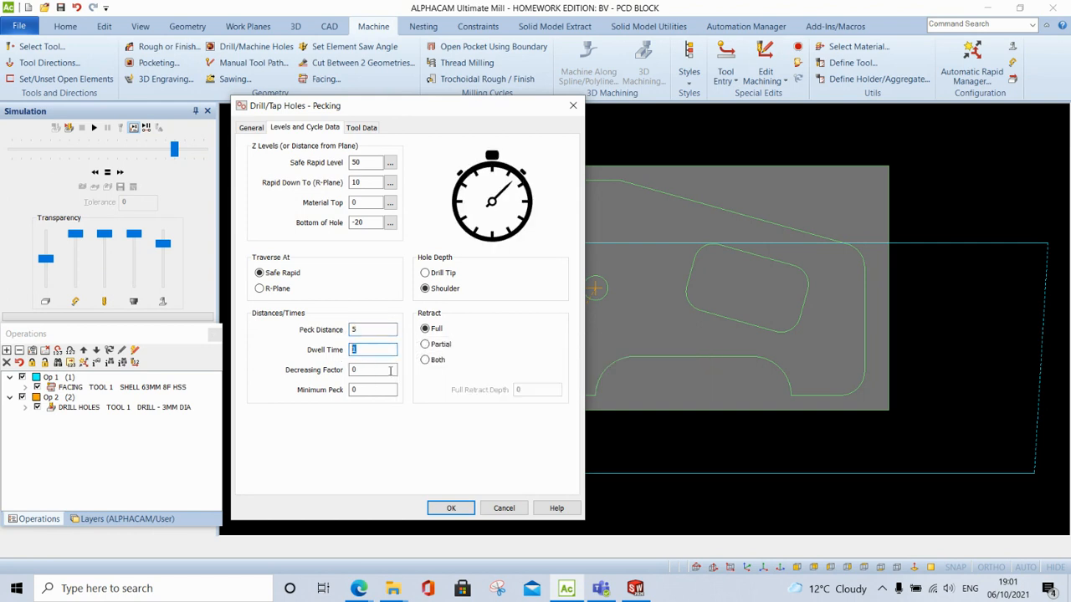
pyautogui.click(459, 514)
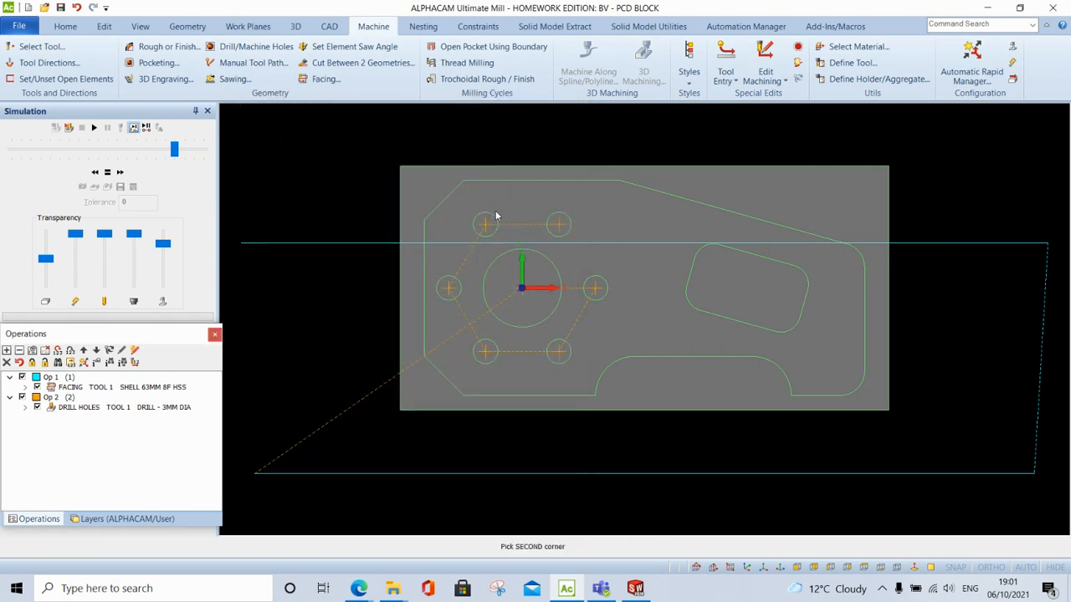
# Apply the pecking operation to the six small PCD circles, leaving out the large central circle
pyautogui.click(551, 220)
pyautogui.click(558, 351)
pyautogui.click(486, 350)
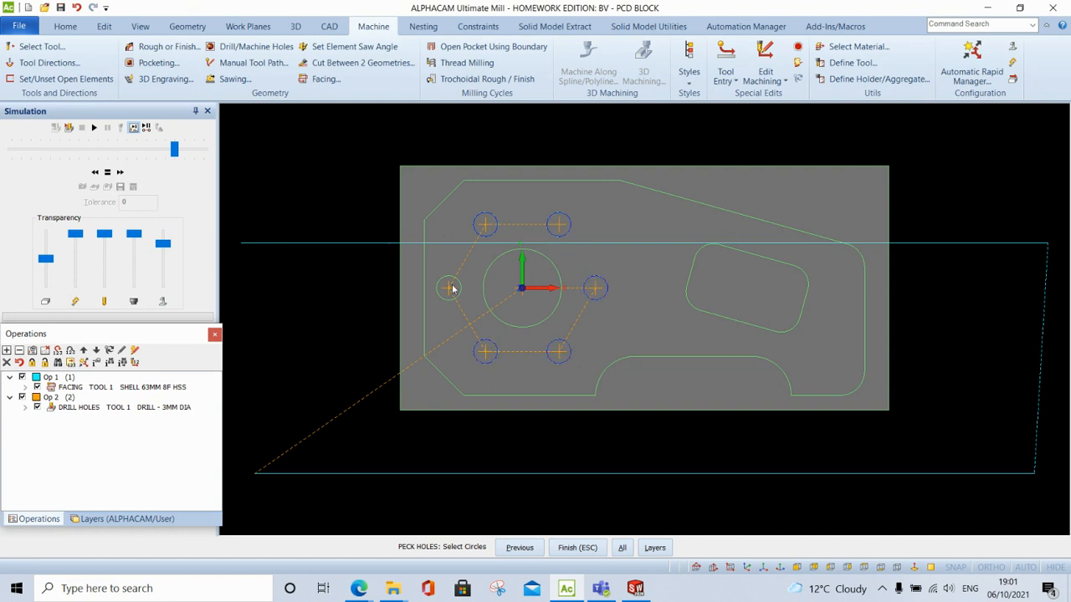
pyautogui.click(565, 548)
pyautogui.click(555, 325)
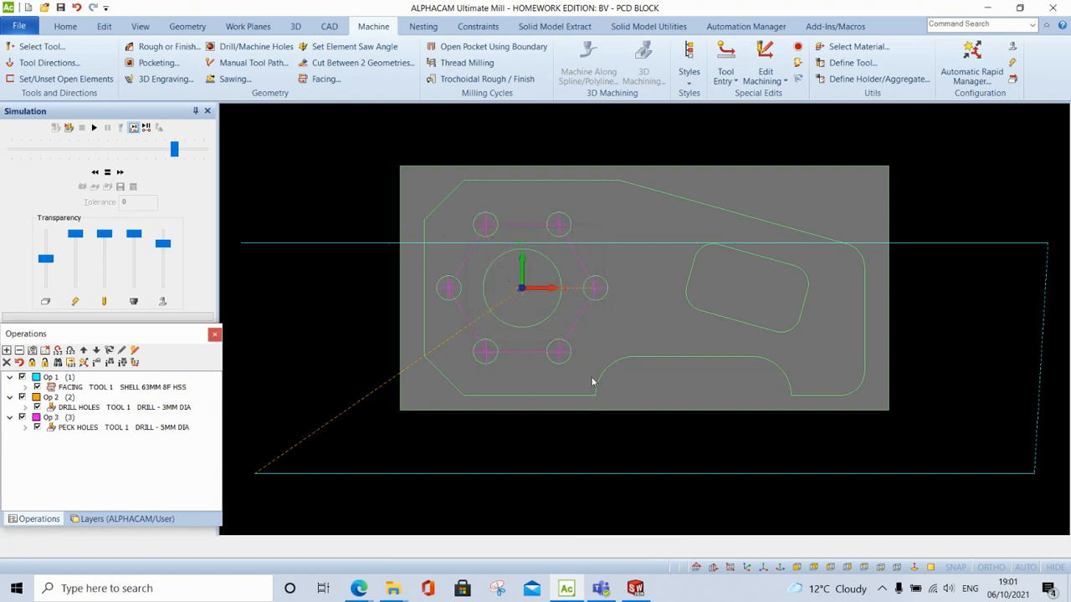
# Run the solid simulation of the facing, 3 mm drilling and 5 mm pecking operations in the isometric view
pyautogui.click(747, 567)
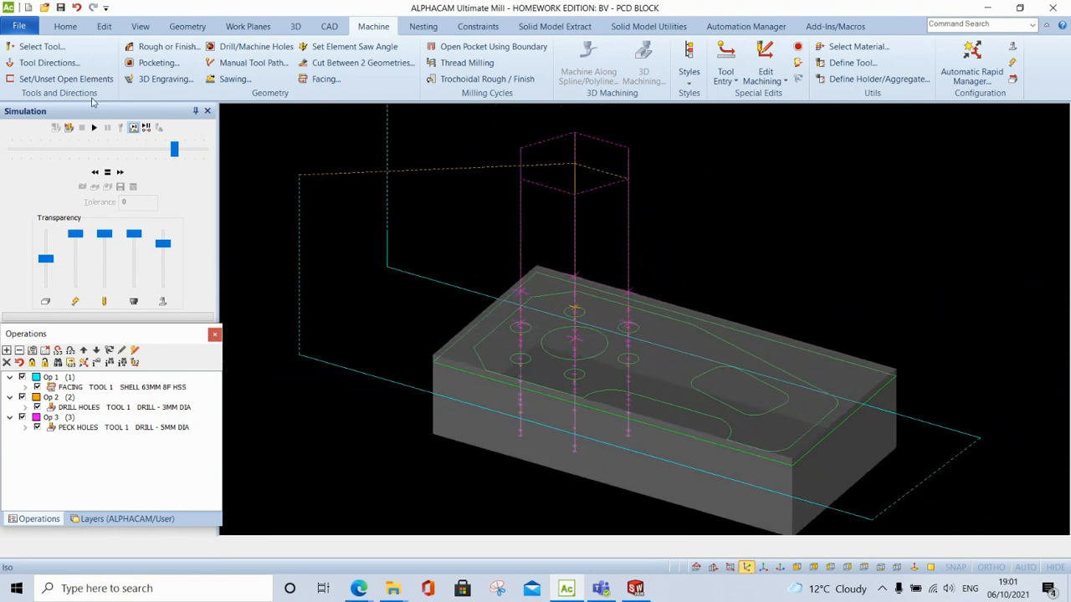
pyautogui.click(69, 128)
pyautogui.click(93, 127)
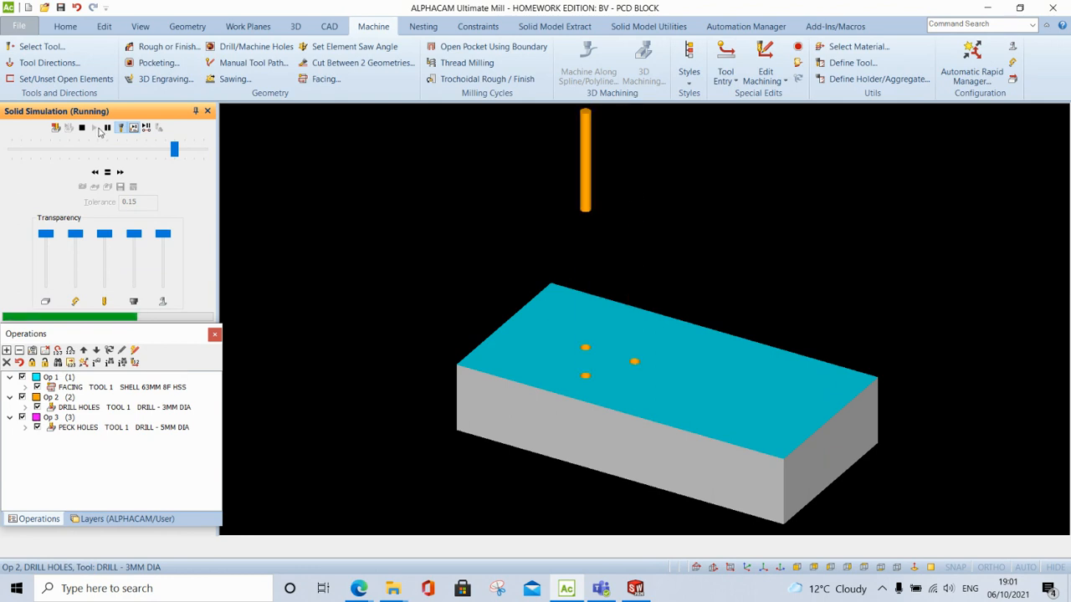
pyautogui.click(96, 128)
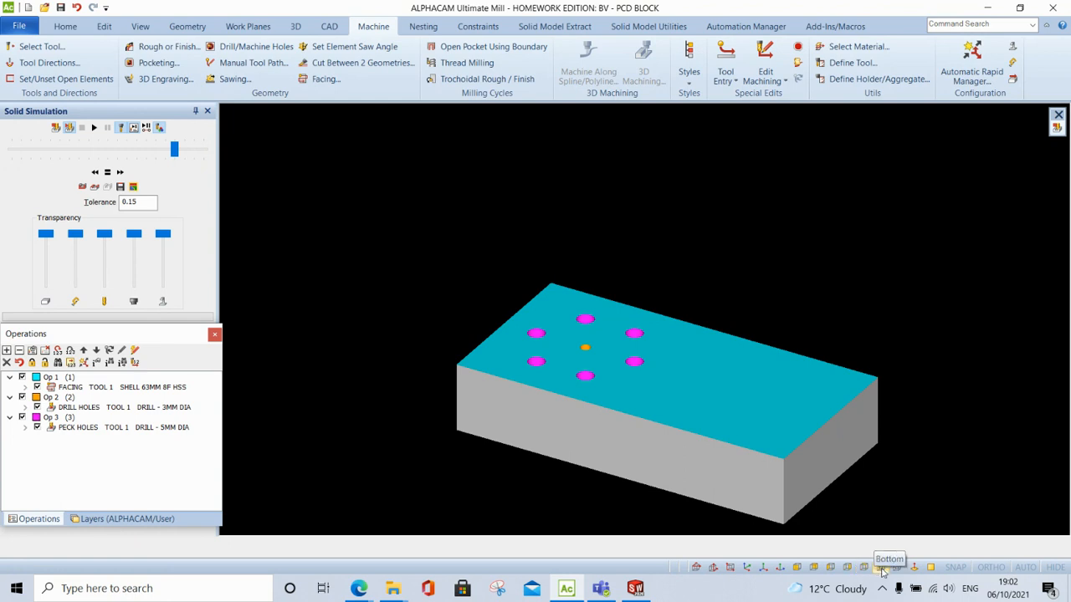
# Examine the drilled block from the underside and in isometric view, and leave the solid simulation
pyautogui.click(881, 569)
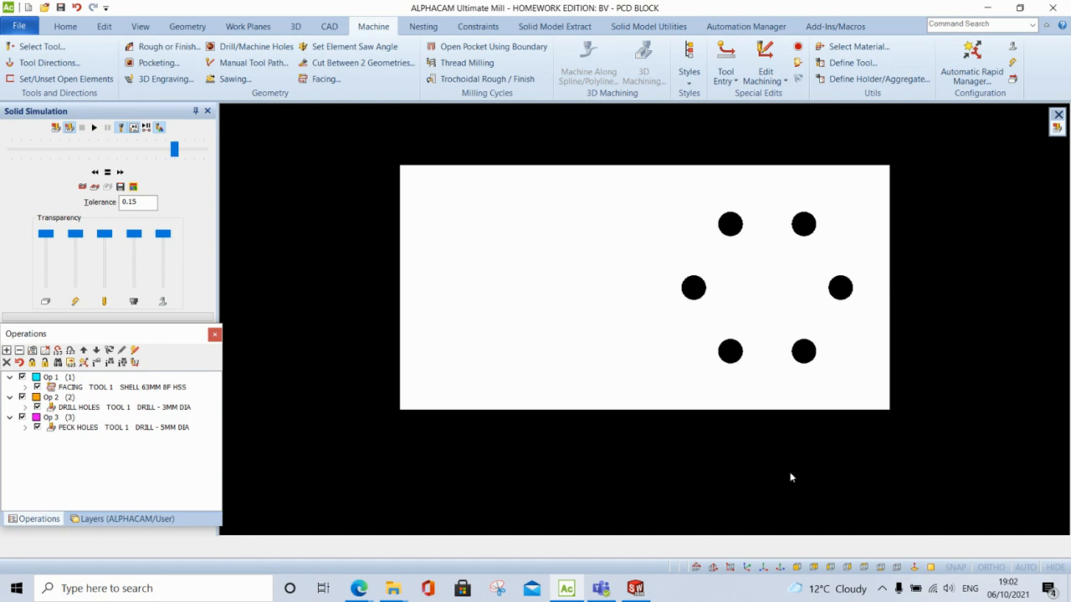
pyautogui.click(746, 569)
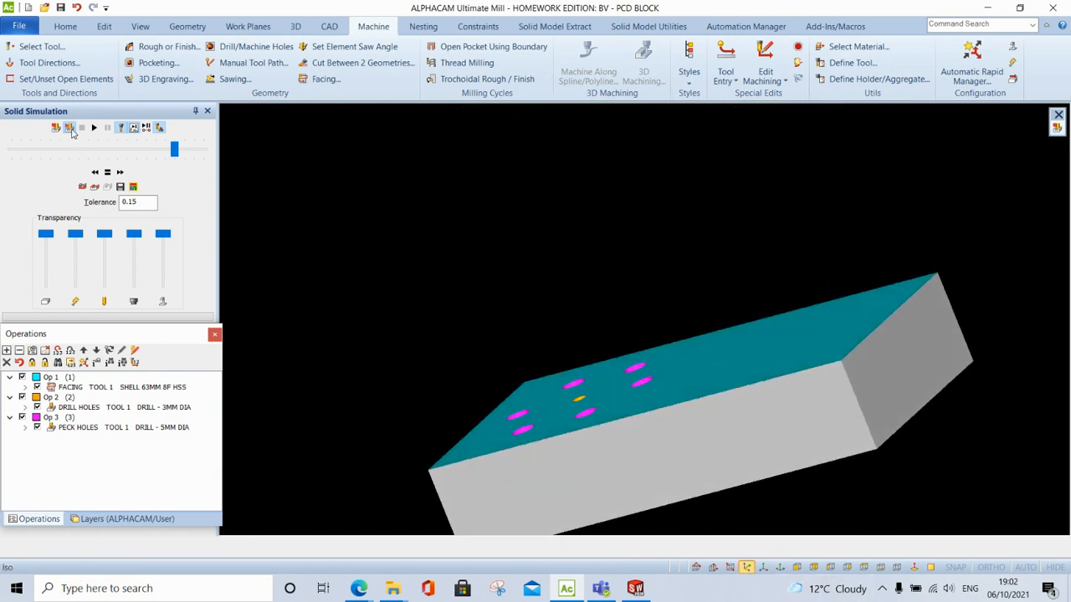
pyautogui.click(69, 129)
pyautogui.click(87, 128)
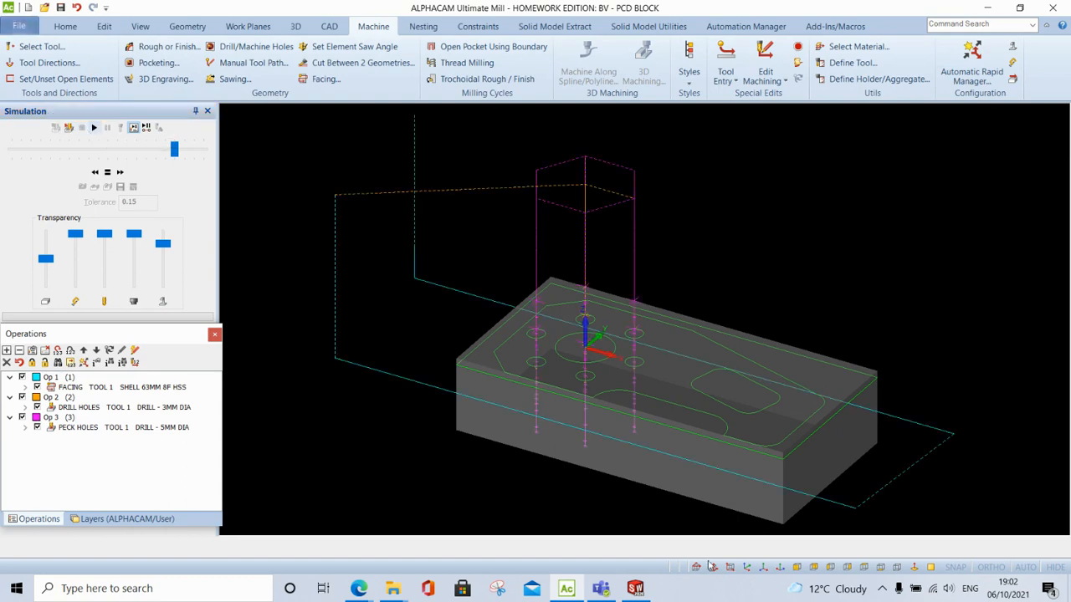
# Select the Flat 10mm 2F EC SCB tool from the metric Flat 2 Flute End Cutting Solid Carbide library
pyautogui.click(864, 568)
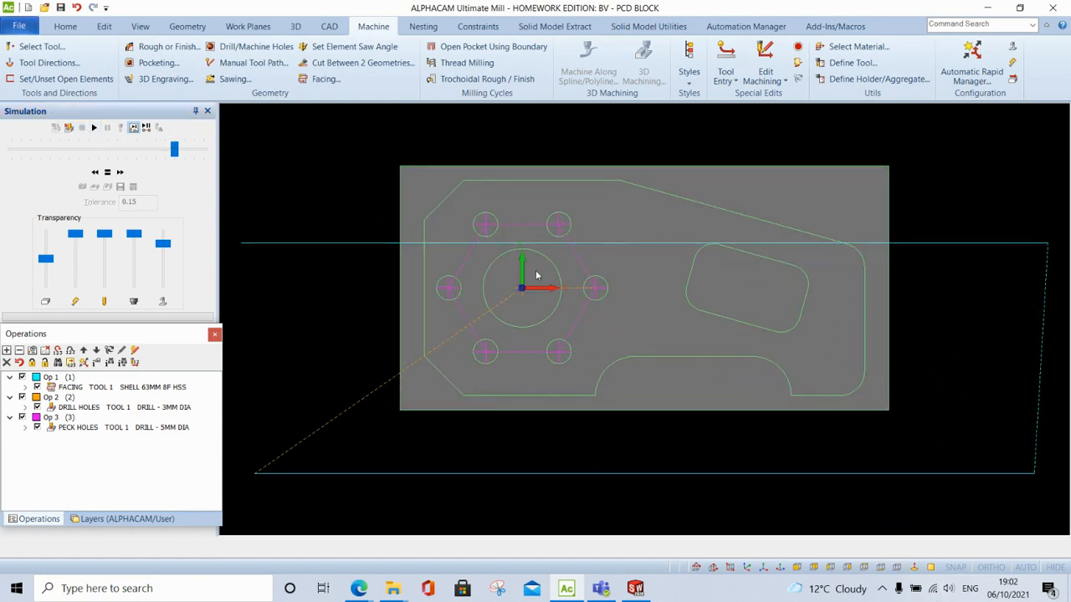
pyautogui.moveTo(512, 252); pyautogui.dragTo(507, 286, button='middle')
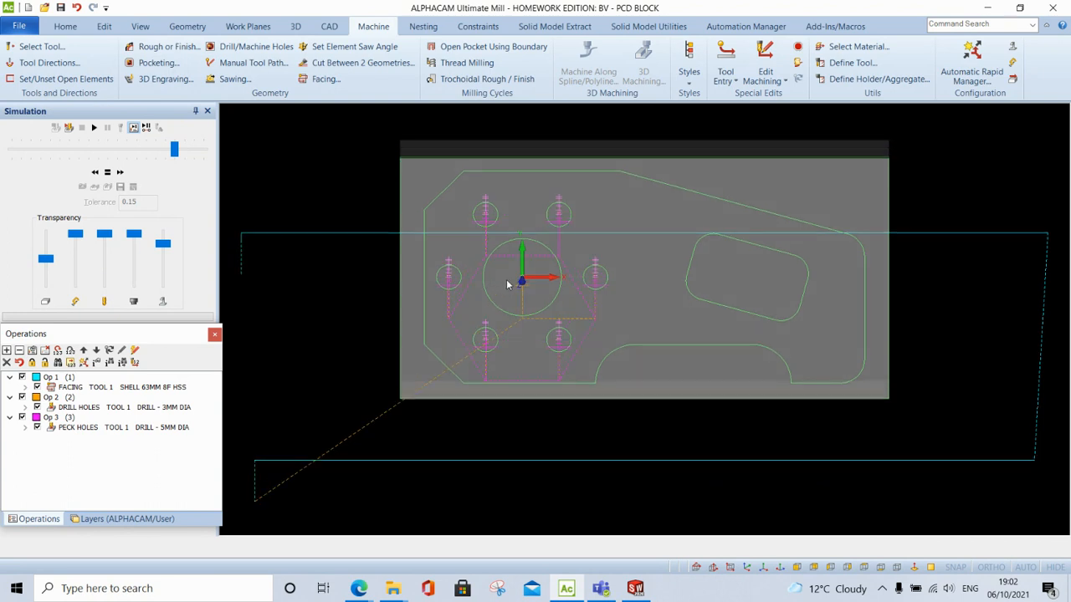
pyautogui.click(864, 568)
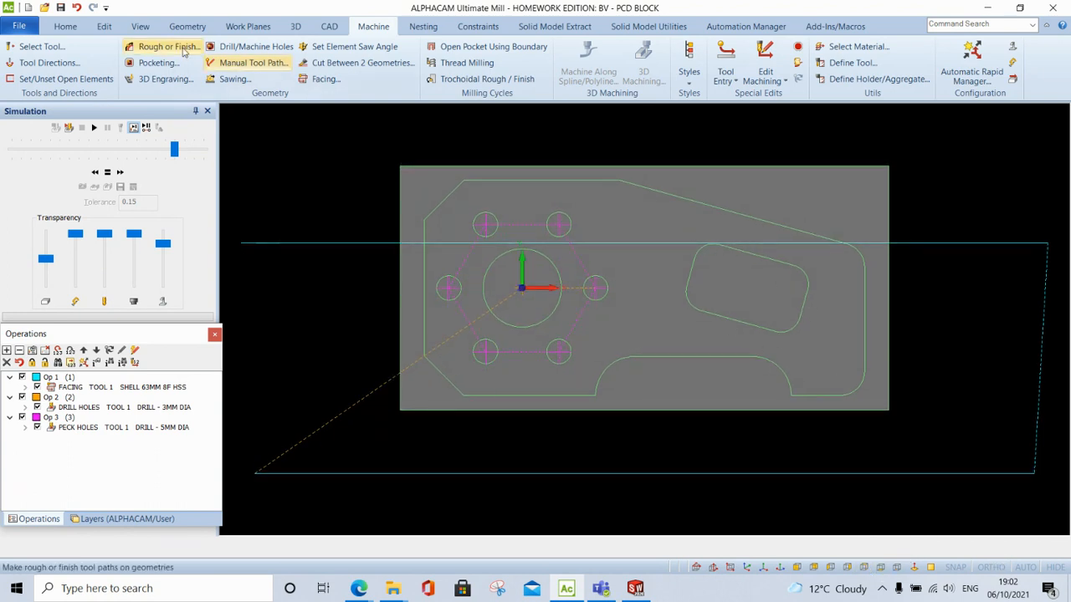
pyautogui.click(38, 47)
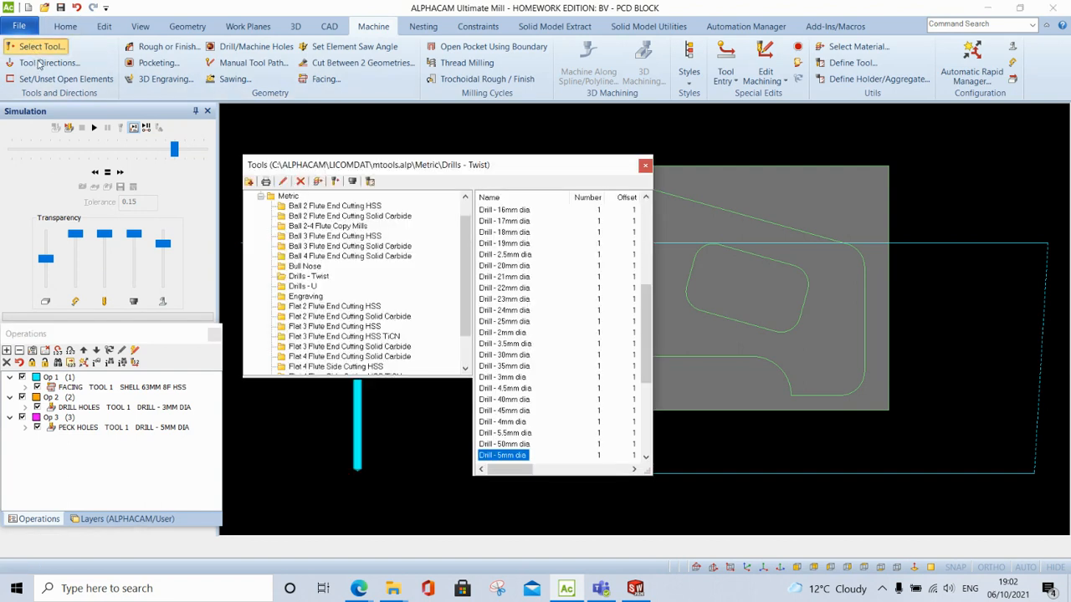
pyautogui.click(331, 318)
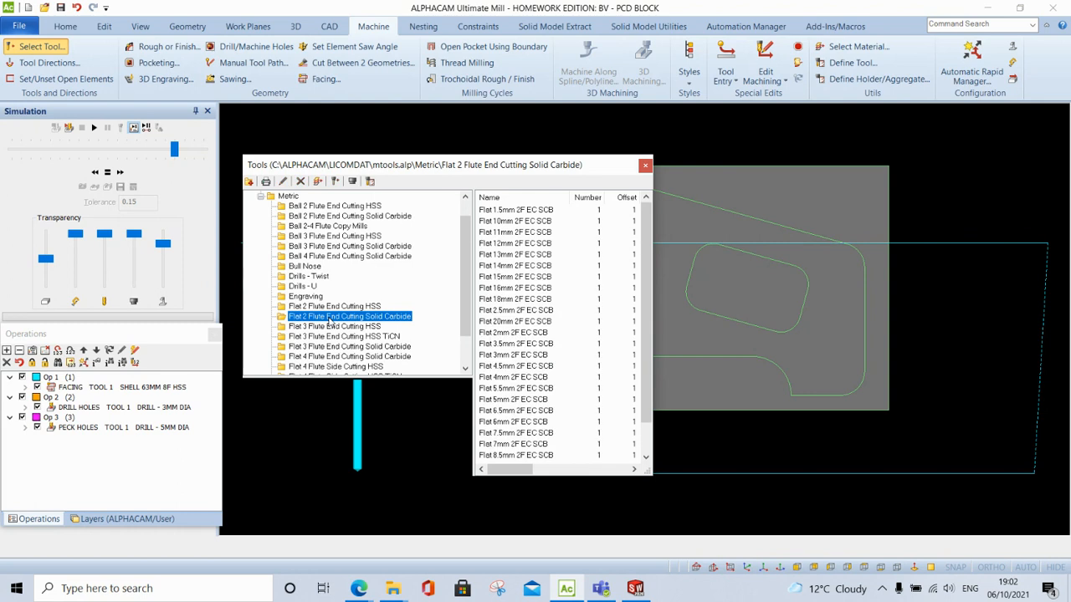
pyautogui.doubleClick(520, 222)
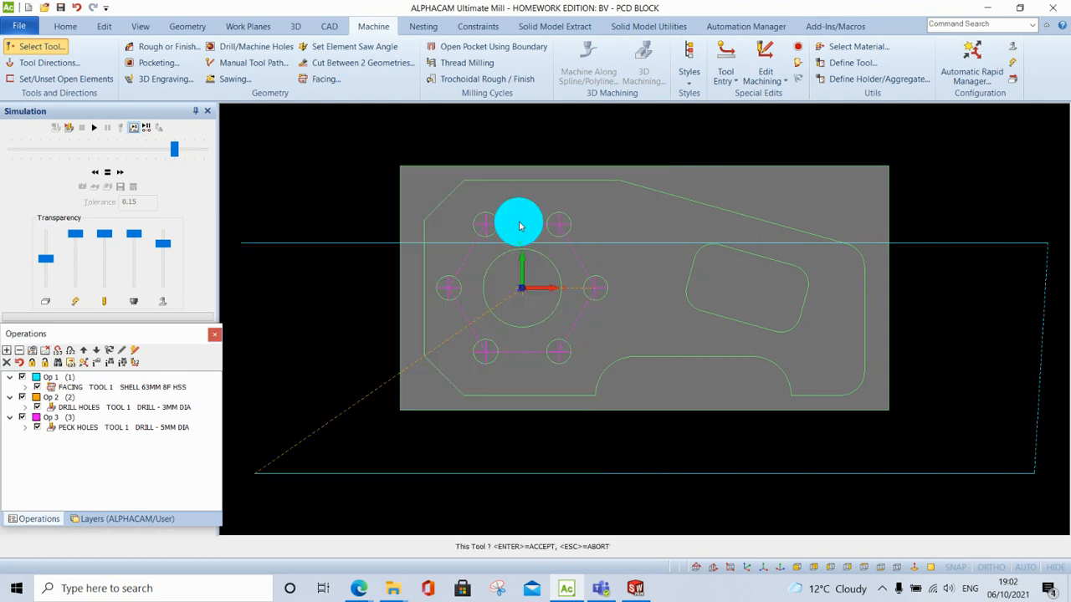
# Set up a contour Pocket Holes operation with final depth -21 and apply it to the large central circle
pyautogui.click(250, 47)
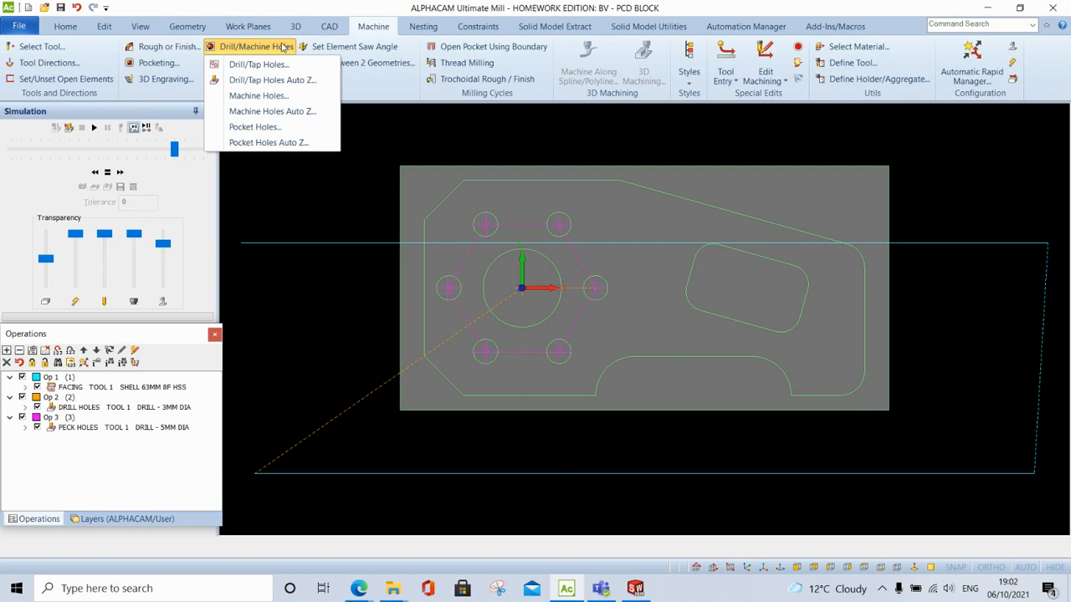
pyautogui.click(247, 128)
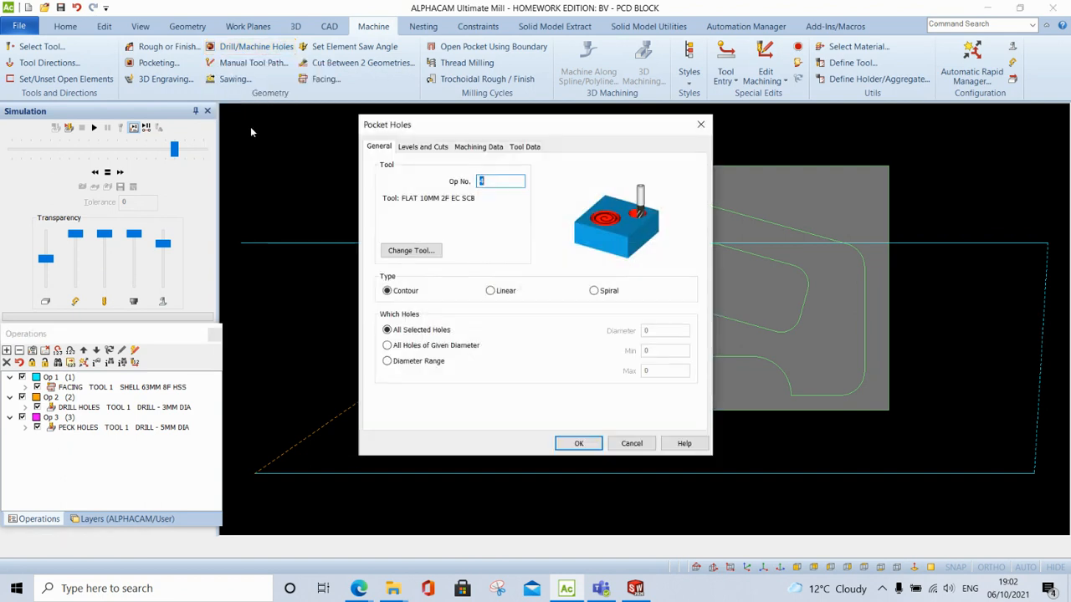
pyautogui.click(420, 147)
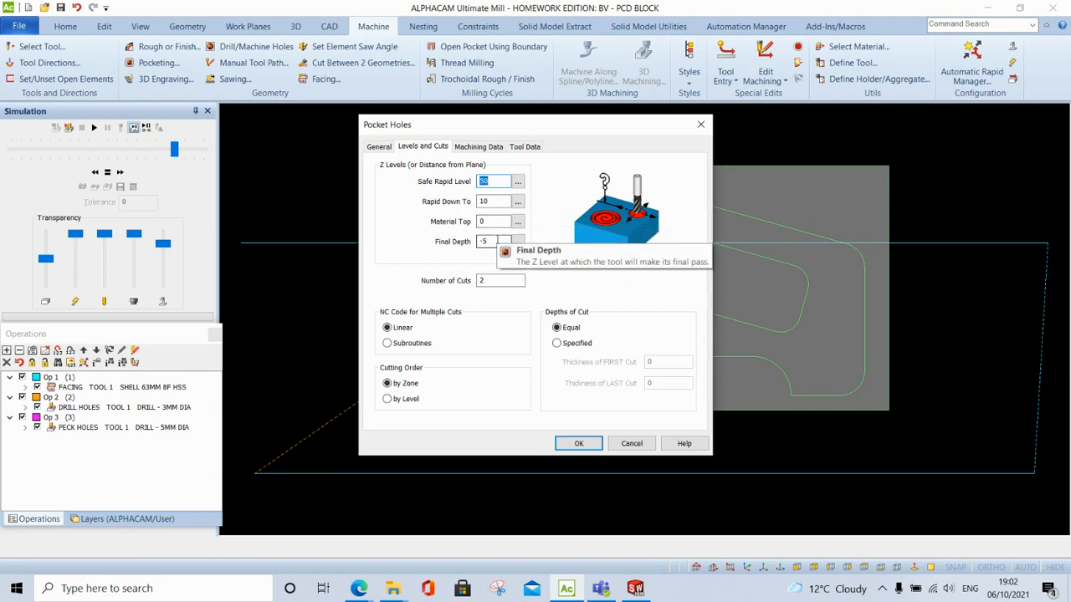
pyautogui.click(498, 241)
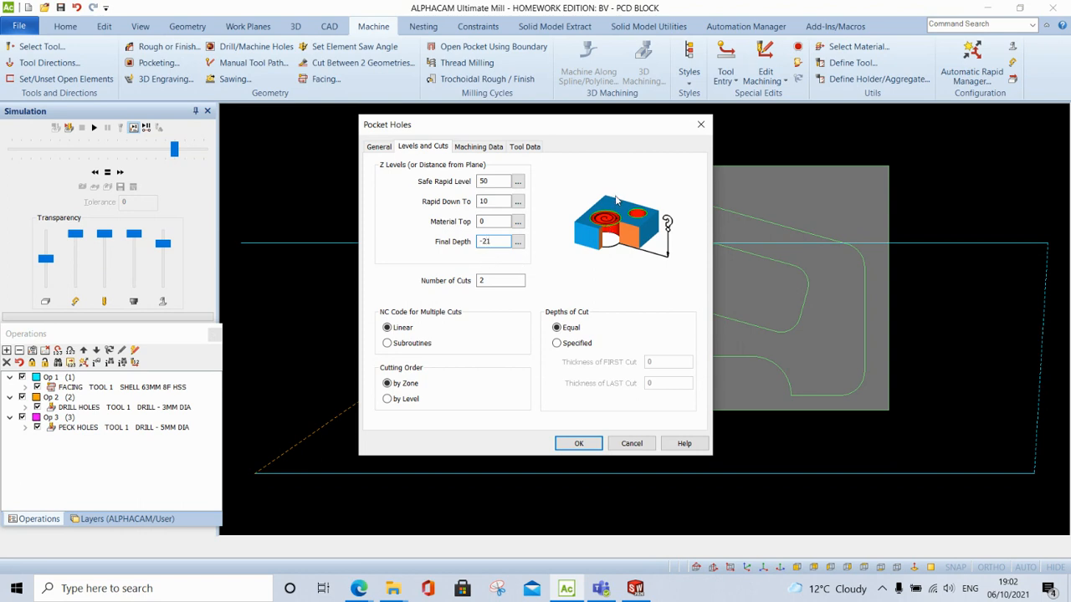
pyautogui.click(579, 444)
pyautogui.click(548, 263)
pyautogui.click(617, 548)
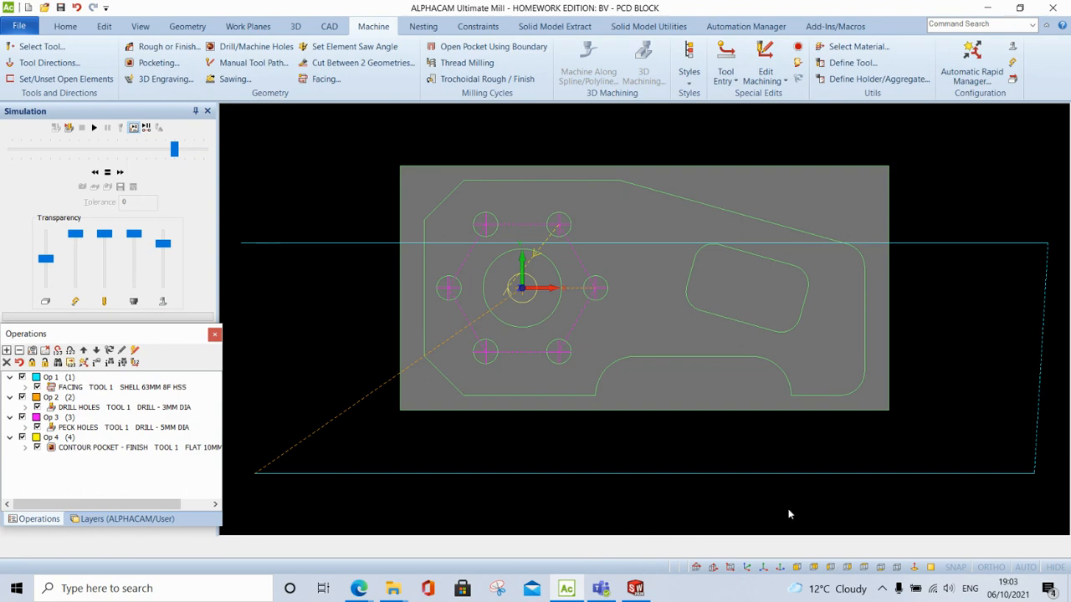
# Run the solid simulation of the four operations in the isometric view at a faster playback speed
pyautogui.click(747, 568)
pyautogui.click(70, 131)
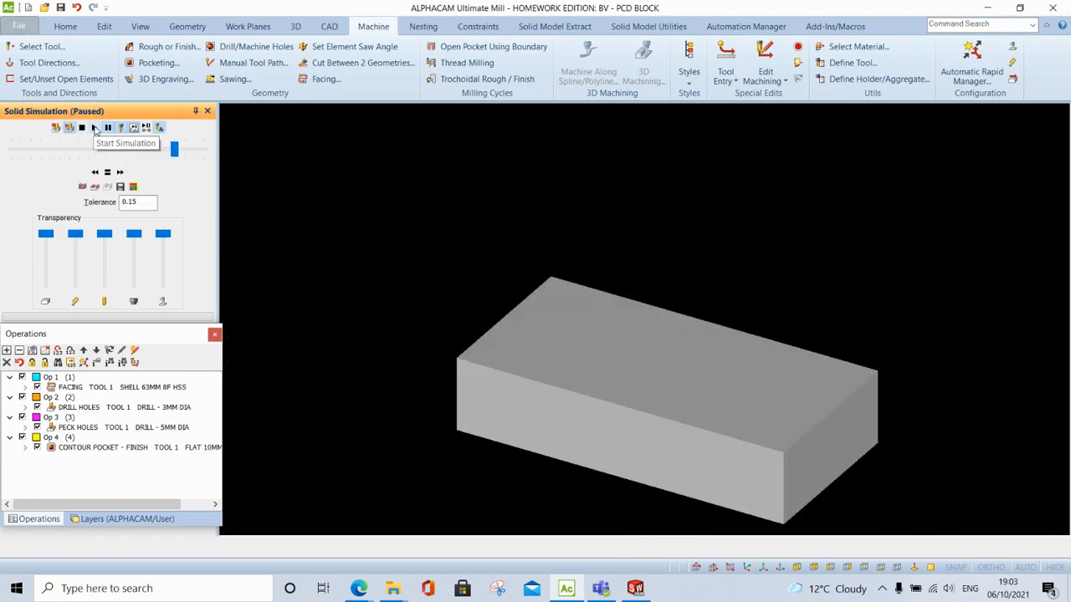
pyautogui.click(94, 128)
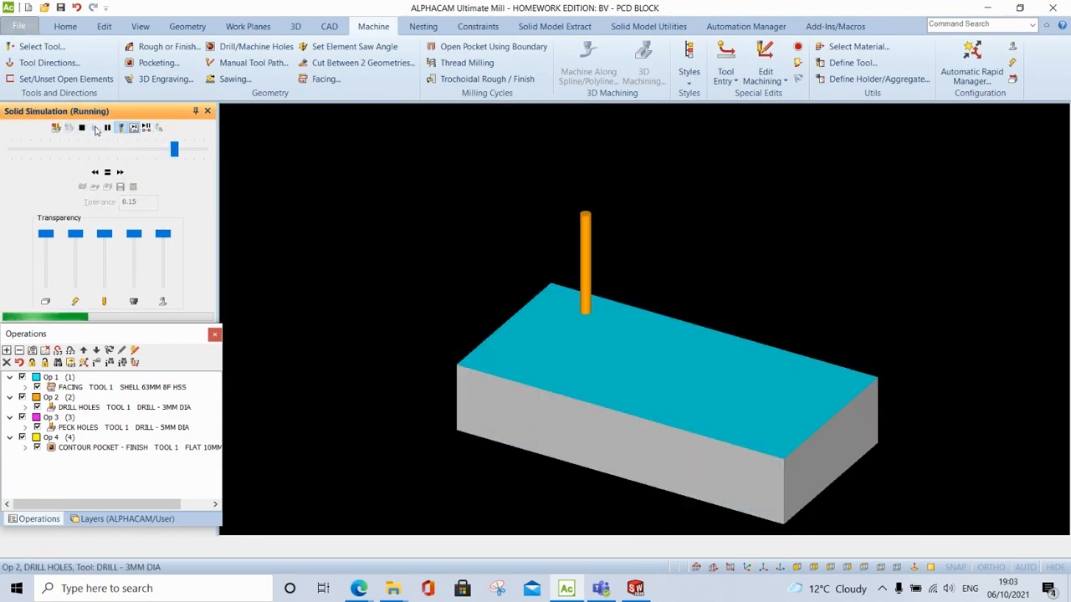
pyautogui.click(190, 149)
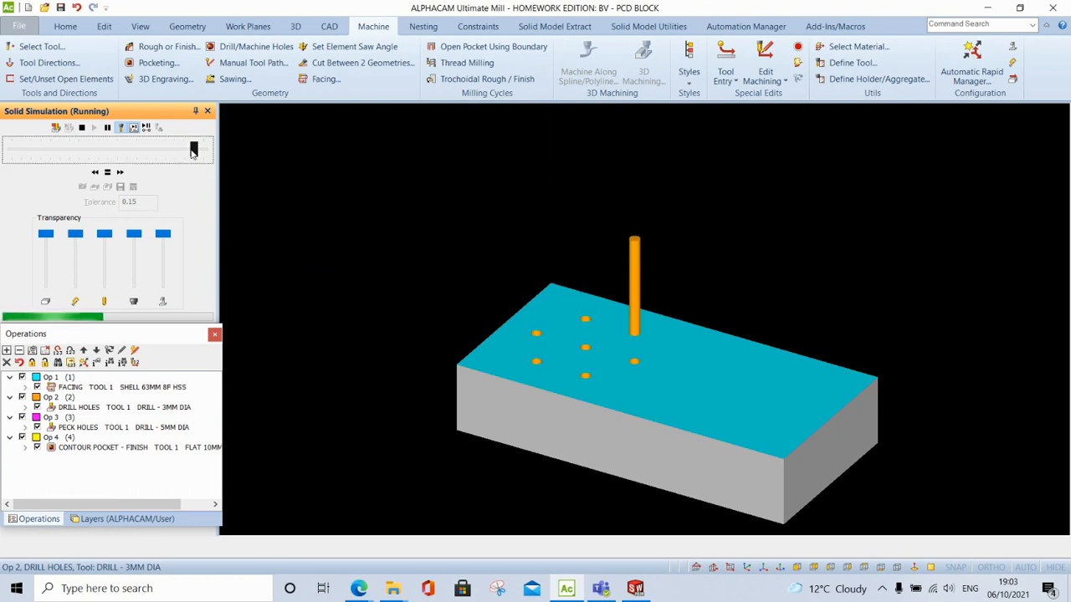
pyautogui.click(93, 127)
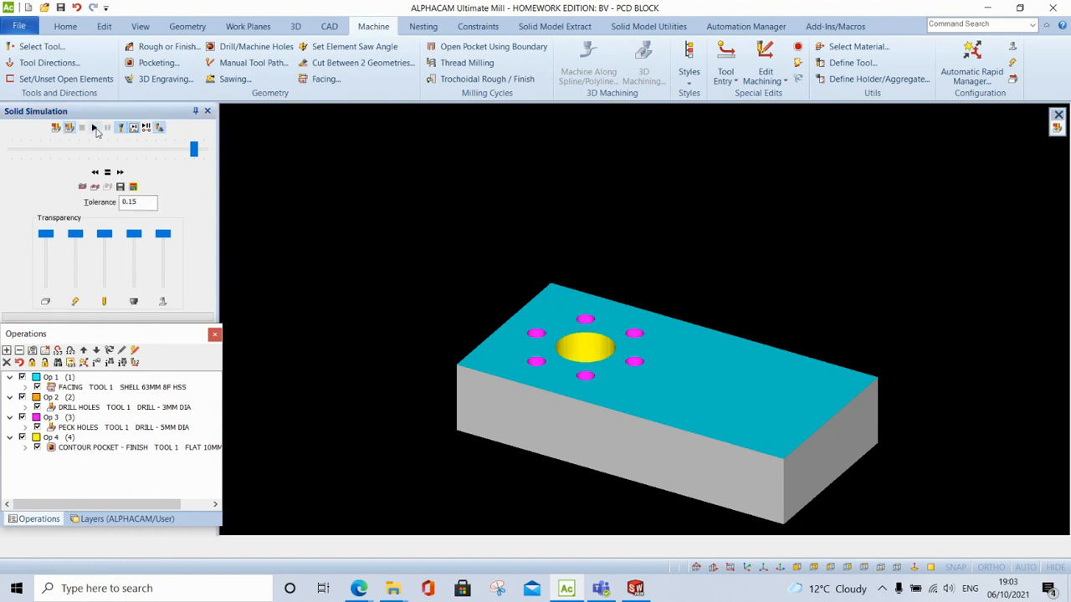
# Examine the simulated block from below to check the through holes, and exit the solid simulation in plan view
pyautogui.click(880, 568)
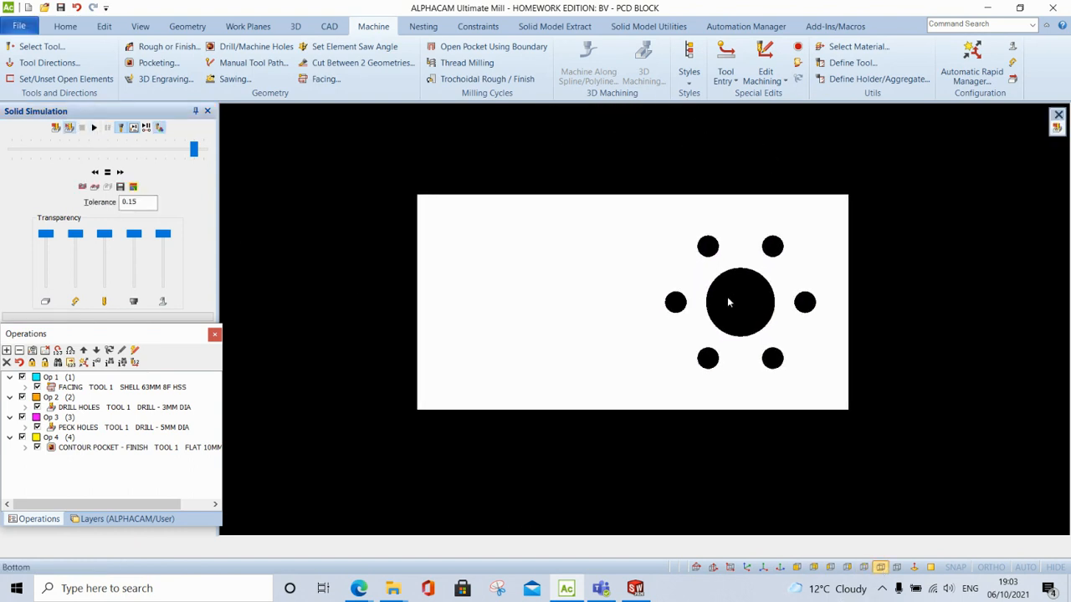
pyautogui.click(863, 568)
pyautogui.click(70, 131)
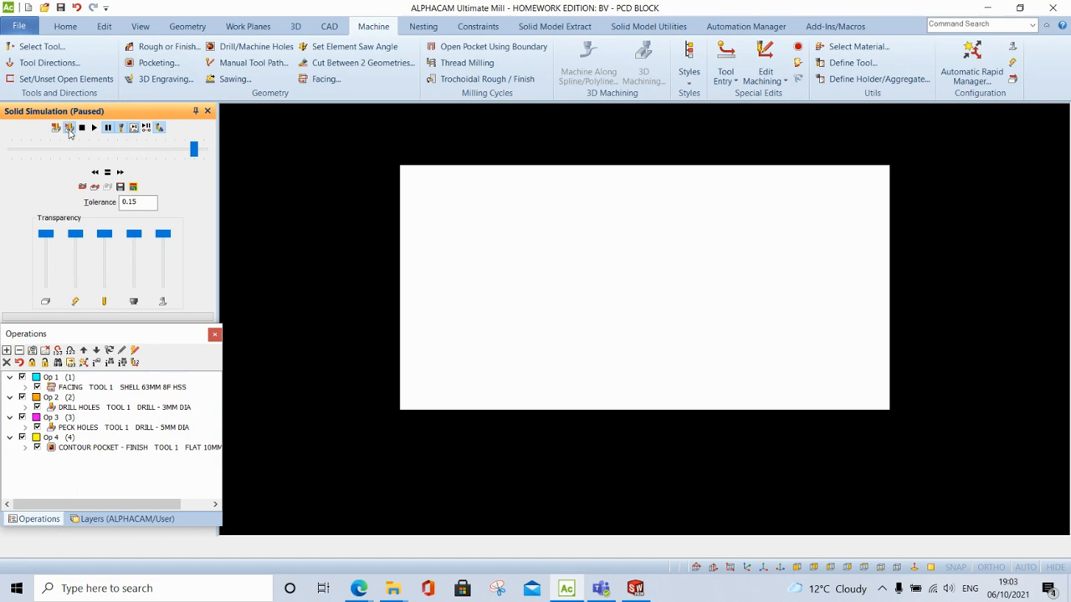
pyautogui.click(81, 128)
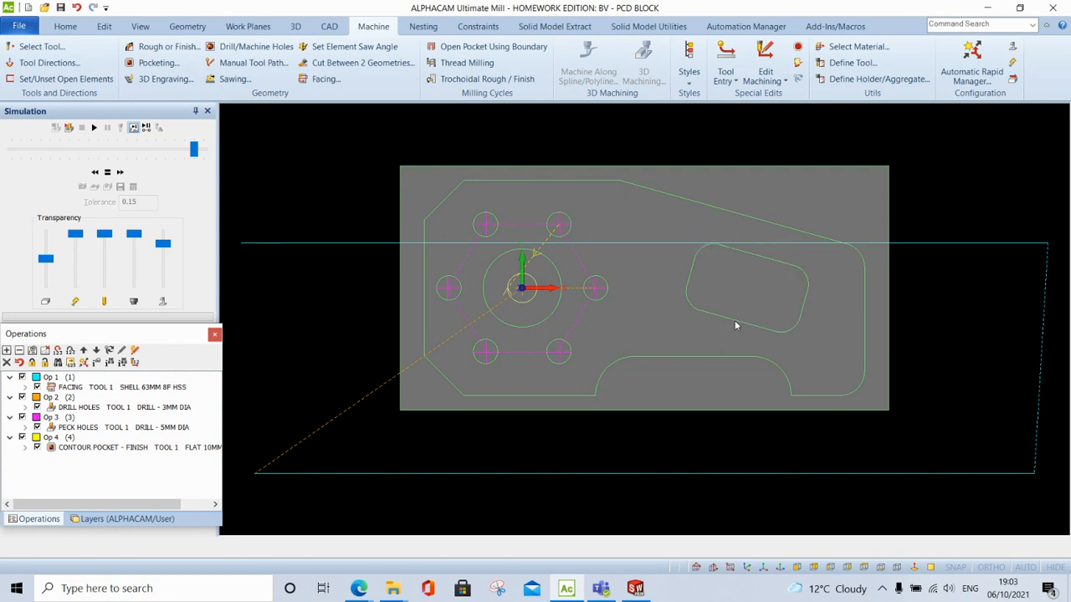
# Set the tool direction of the tilted rounded rectangle to clockwise with the tool on the inside
pyautogui.click(47, 64)
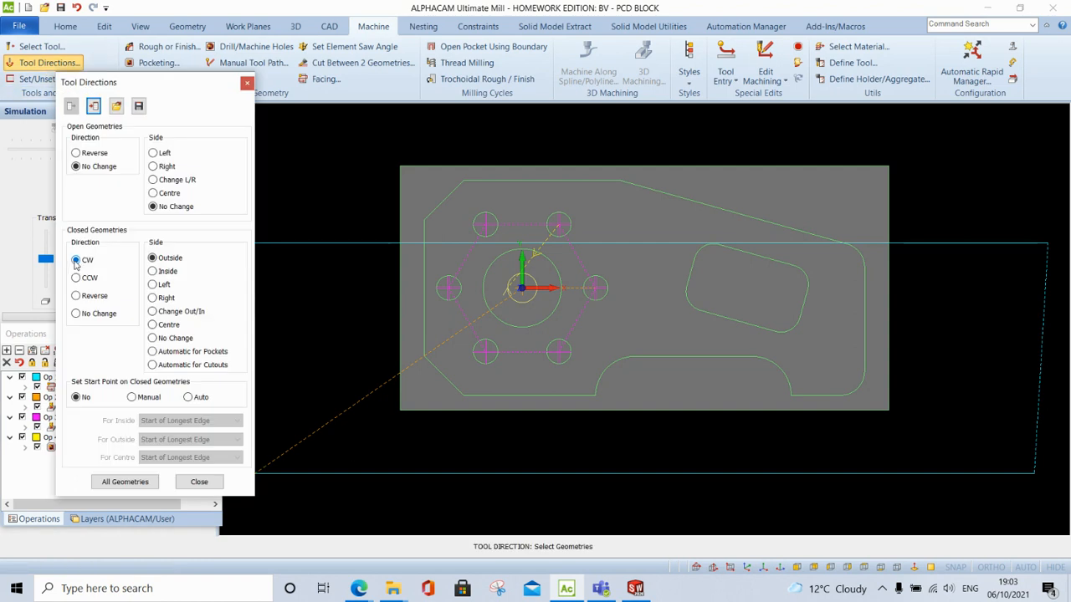
pyautogui.click(152, 271)
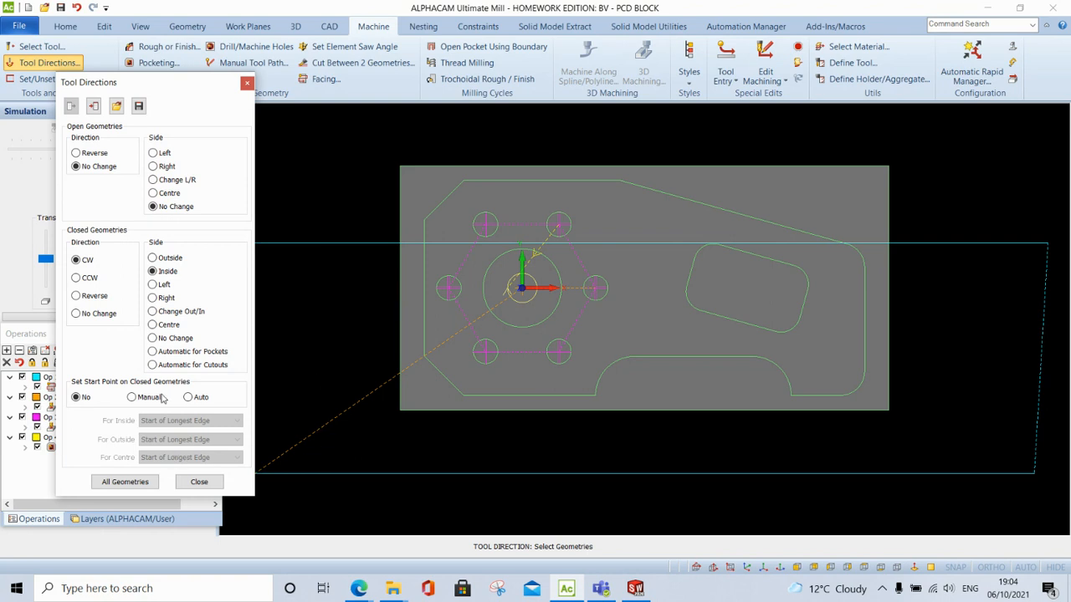
pyautogui.click(753, 258)
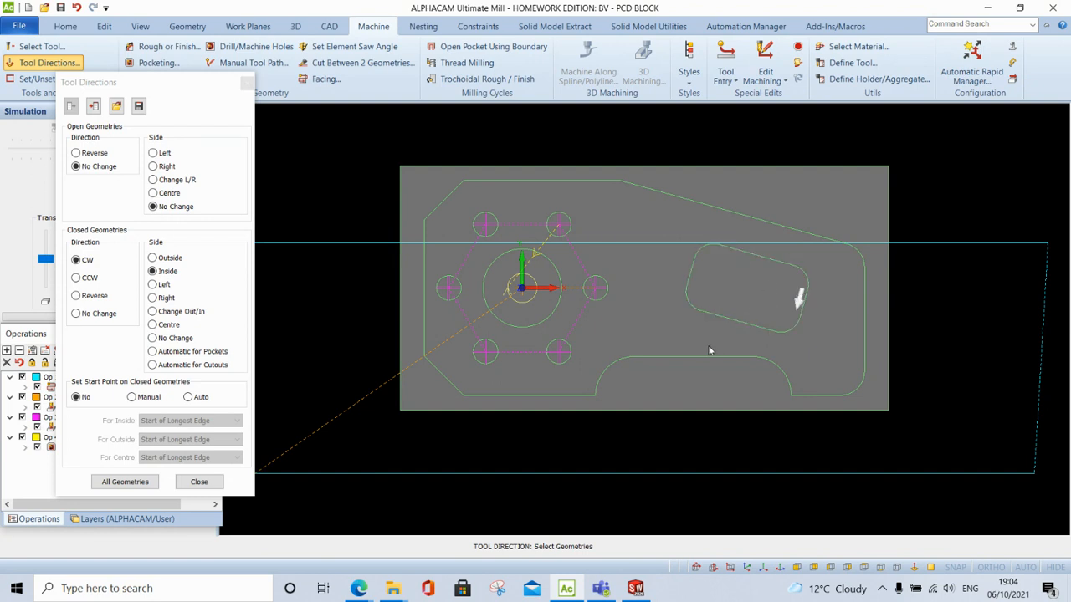
pyautogui.click(220, 483)
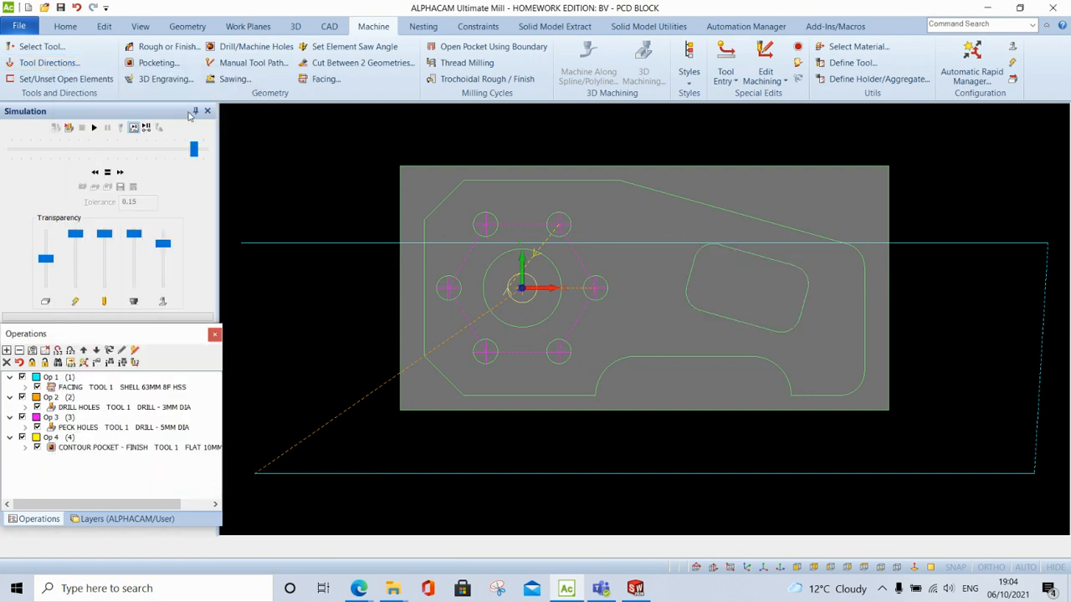
# Create contour pocketing operation 5 with vertical sides and final depth -5 on the tilted rounded rectangle
pyautogui.click(159, 62)
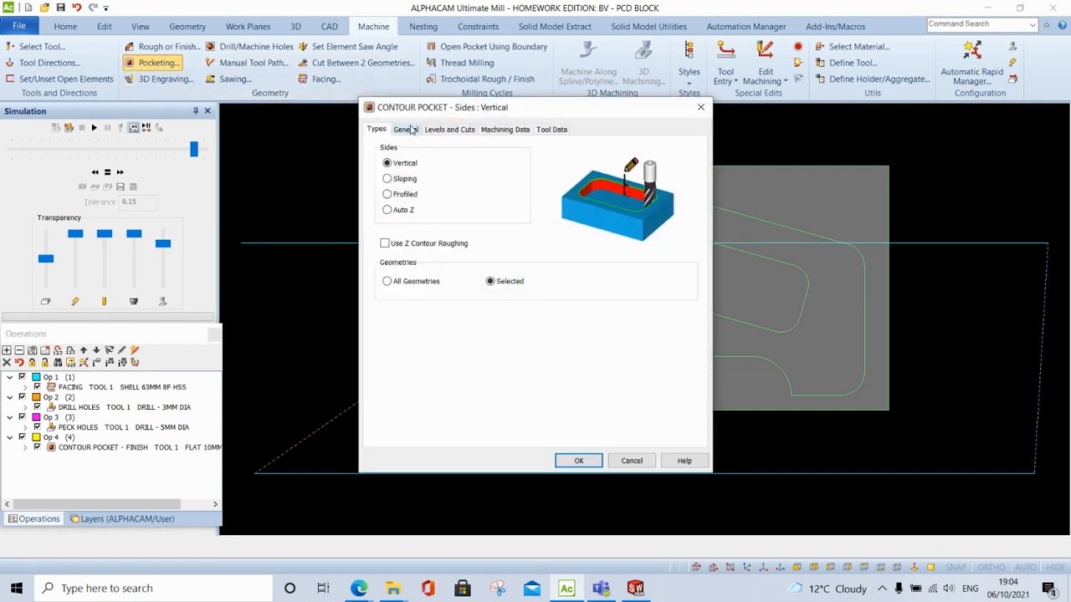
pyautogui.click(407, 130)
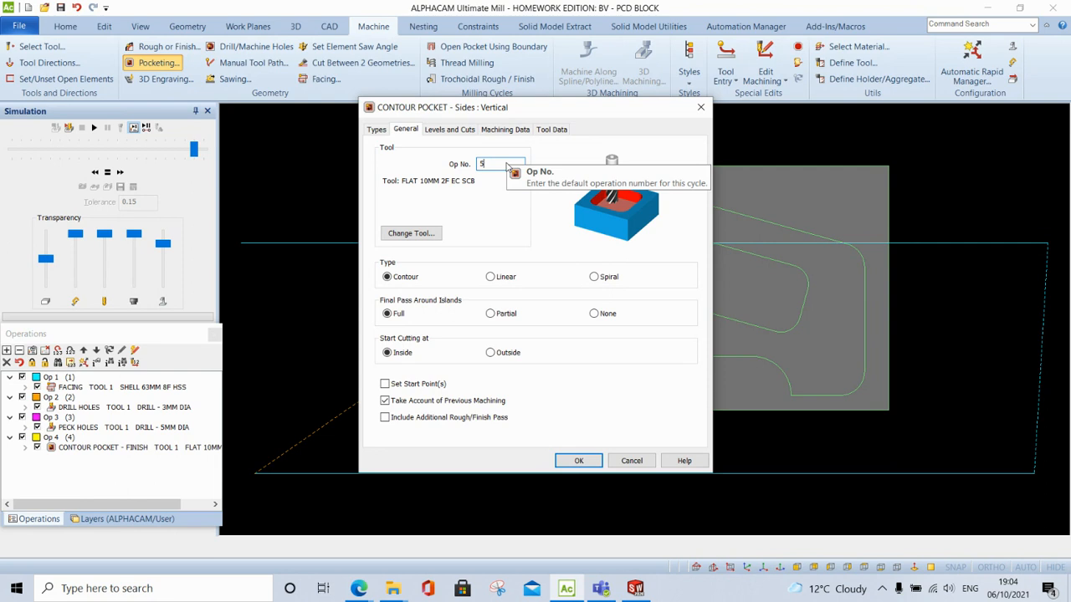
pyautogui.write('5')
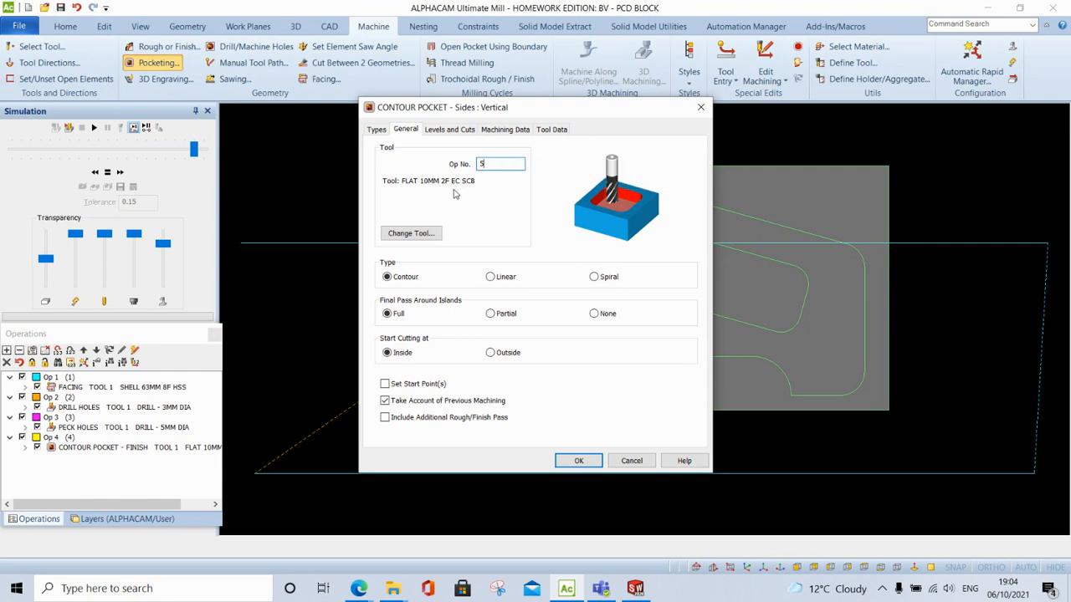
pyautogui.click(469, 132)
pyautogui.click(465, 223)
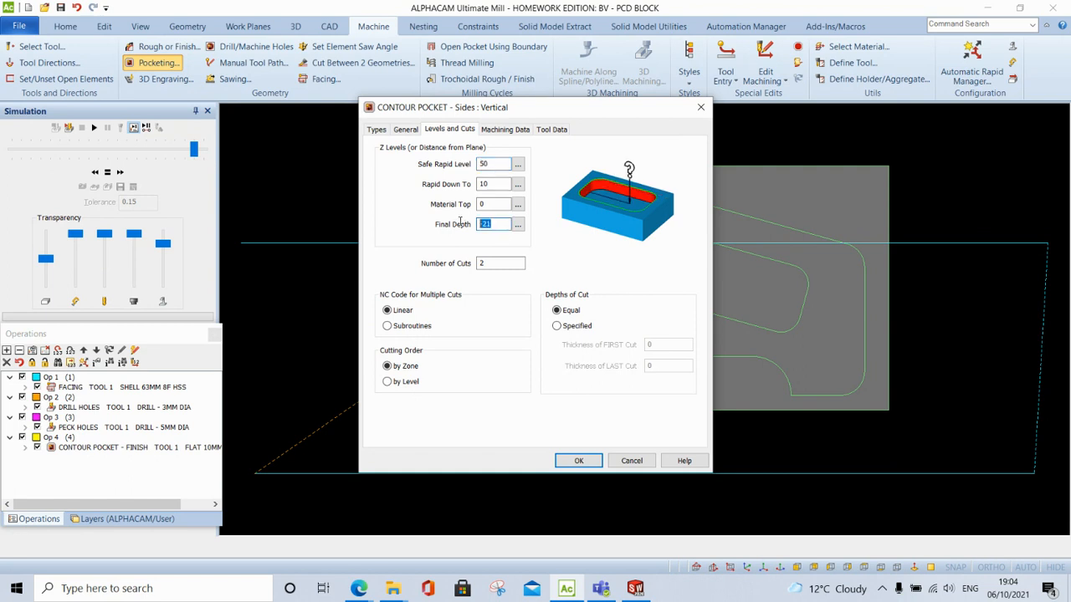
pyautogui.write('-5')
pyautogui.click(578, 461)
pyautogui.click(774, 267)
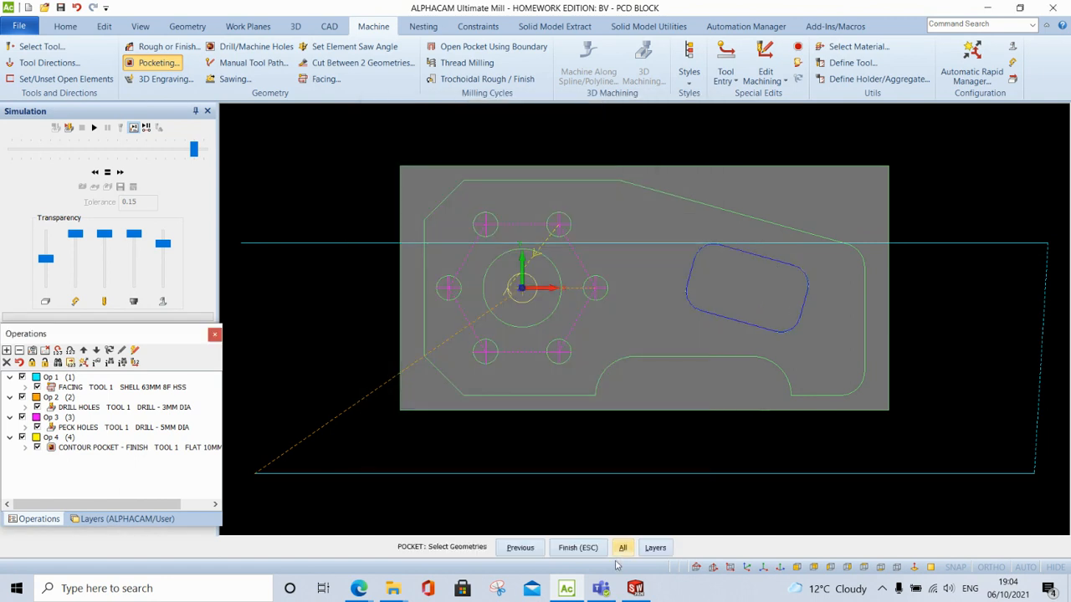
pyautogui.click(578, 548)
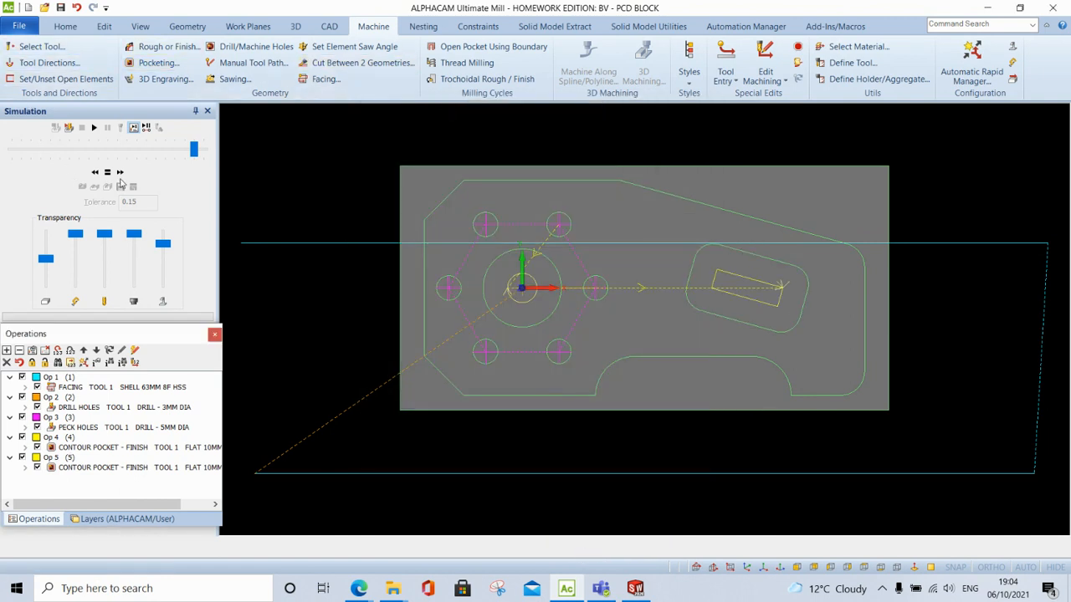
# Run the solid simulation of all five operations, including the rectangular pocket, in the isometric view
pyautogui.click(70, 128)
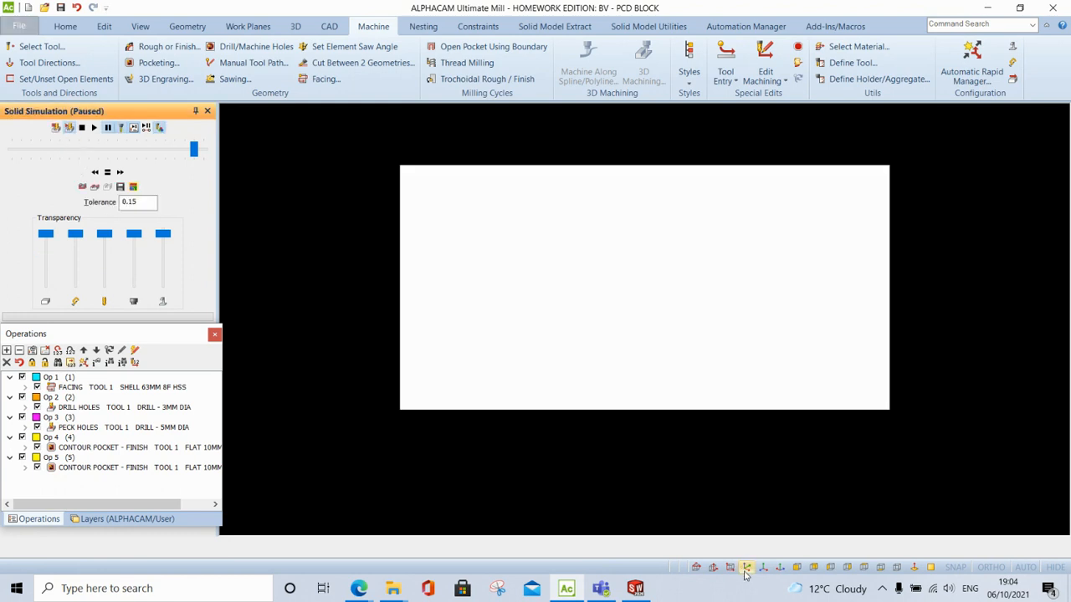
pyautogui.click(94, 128)
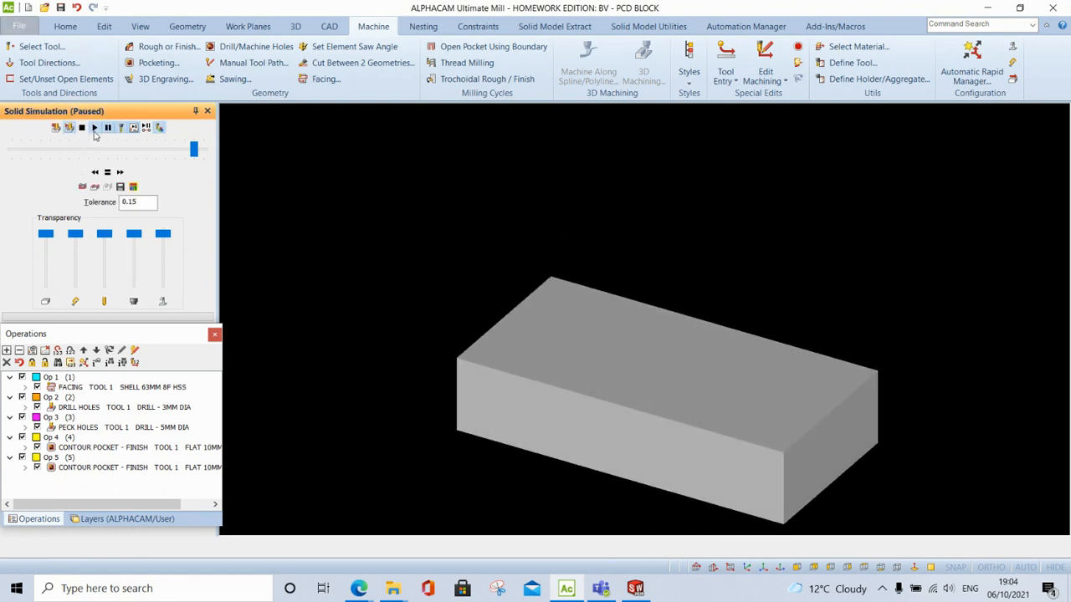
pyautogui.click(94, 128)
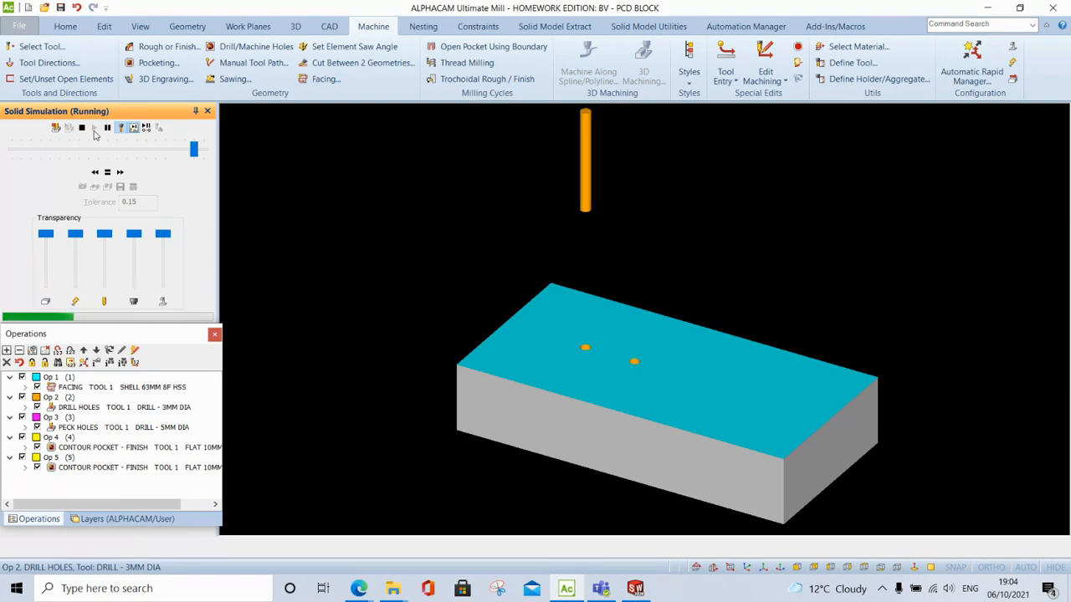
pyautogui.moveTo(359, 589)
pyautogui.click(386, 511)
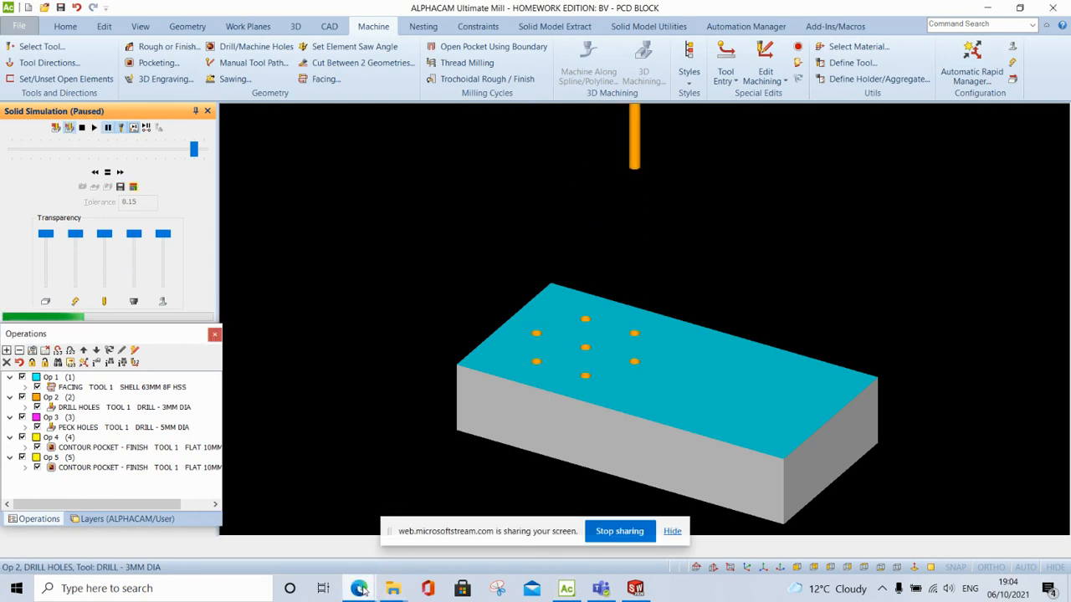
pyautogui.moveTo(358, 588)
pyautogui.click(325, 502)
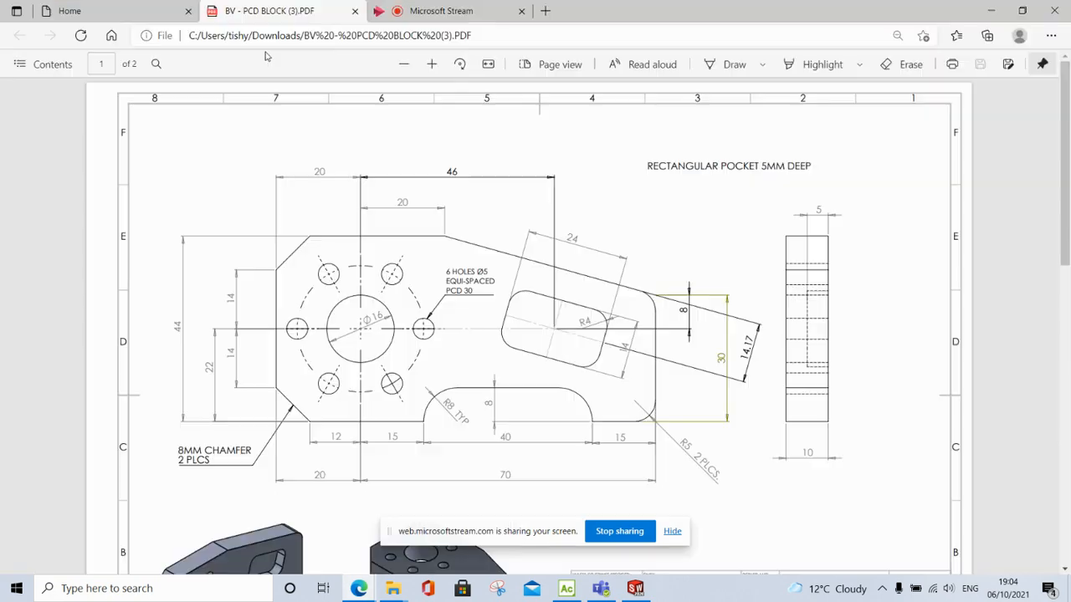
pyautogui.click(436, 10)
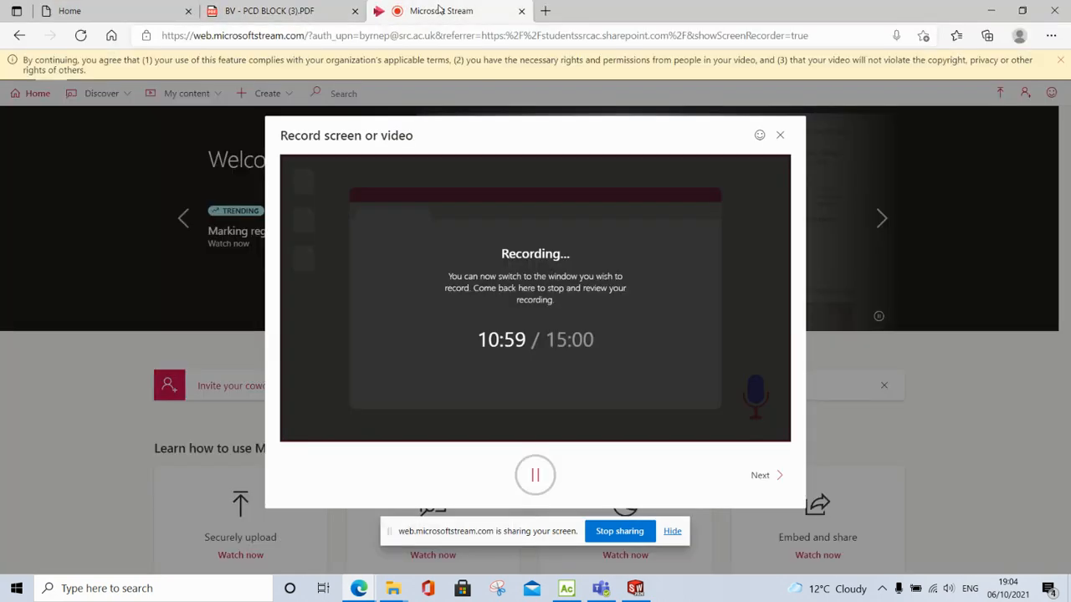
pyautogui.click(267, 10)
pyautogui.click(567, 588)
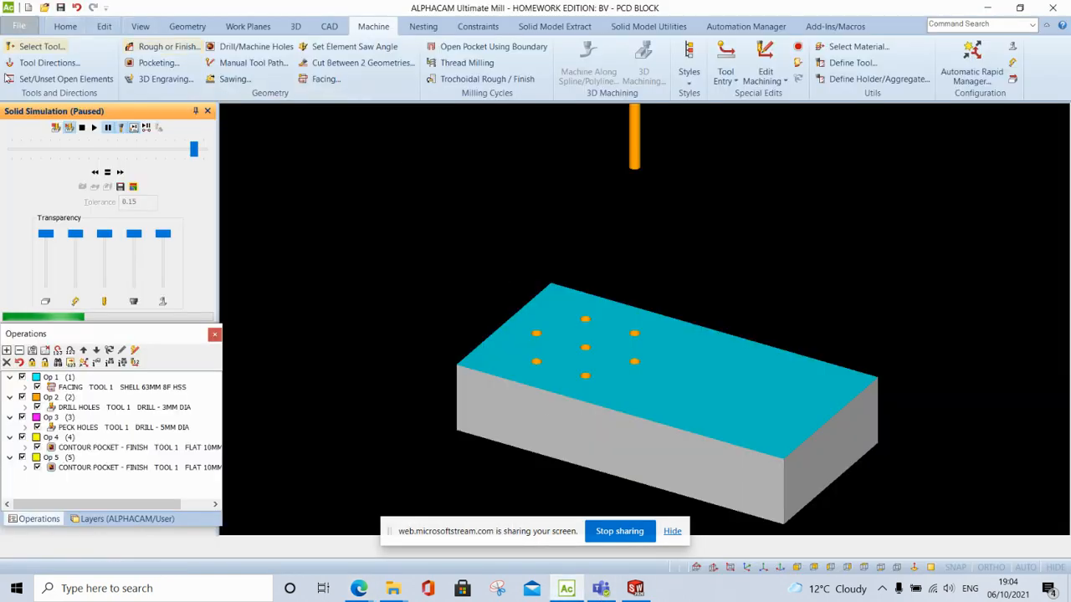
# Resume the paused solid simulation and play it through all operations, and return to the toolpath display in plan view
pyautogui.click(94, 128)
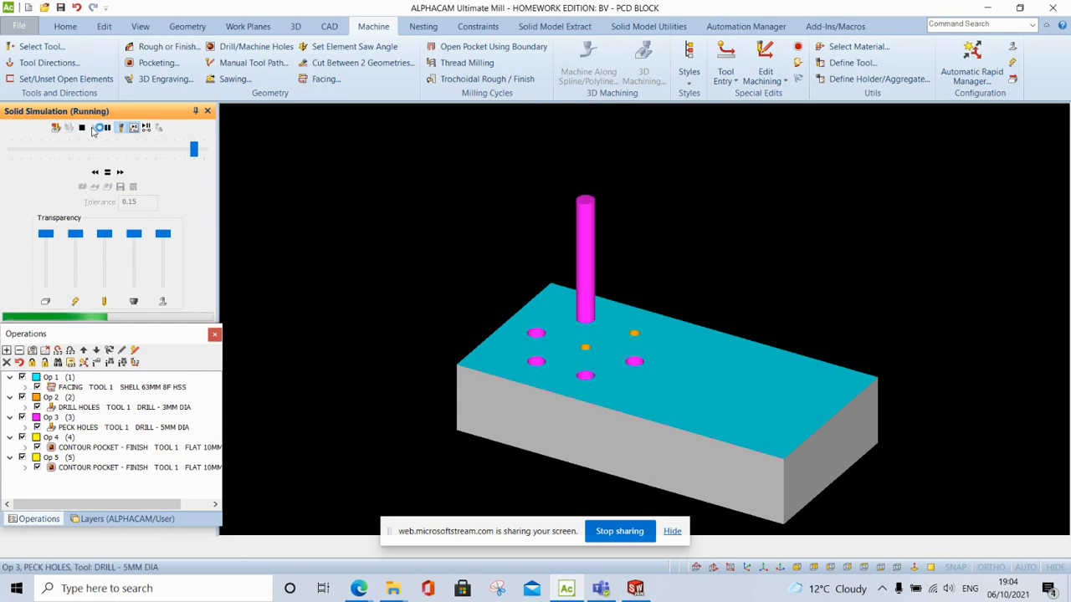
pyautogui.click(97, 129)
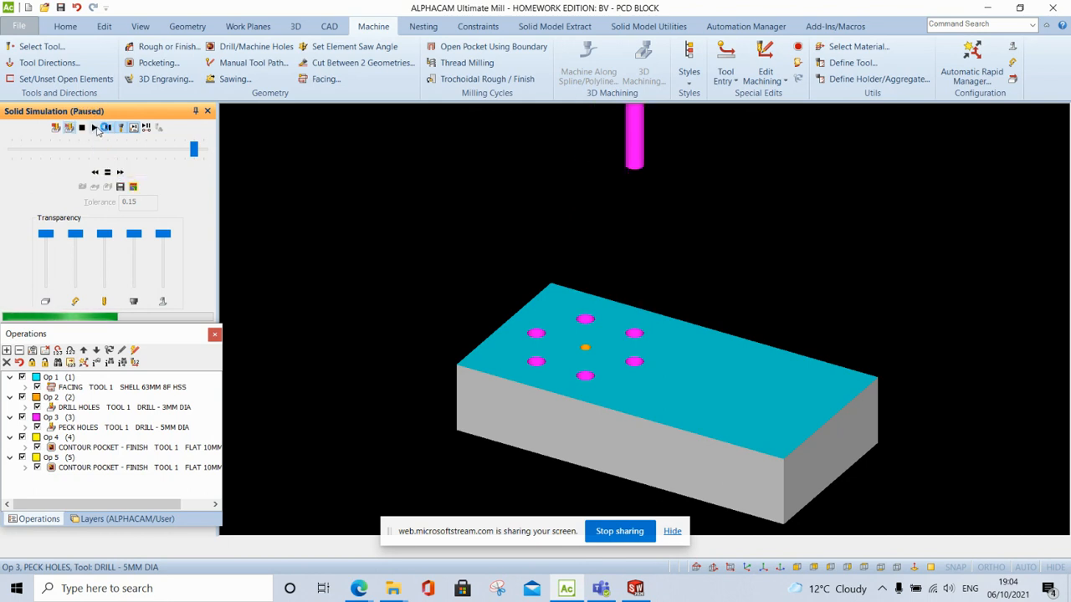
pyautogui.click(95, 128)
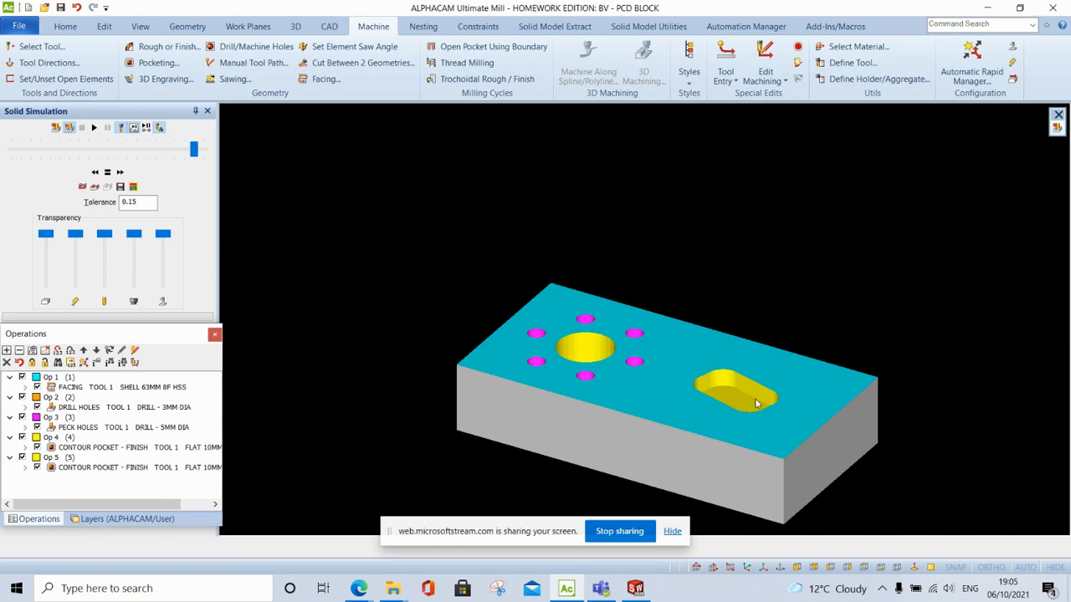
pyautogui.click(70, 128)
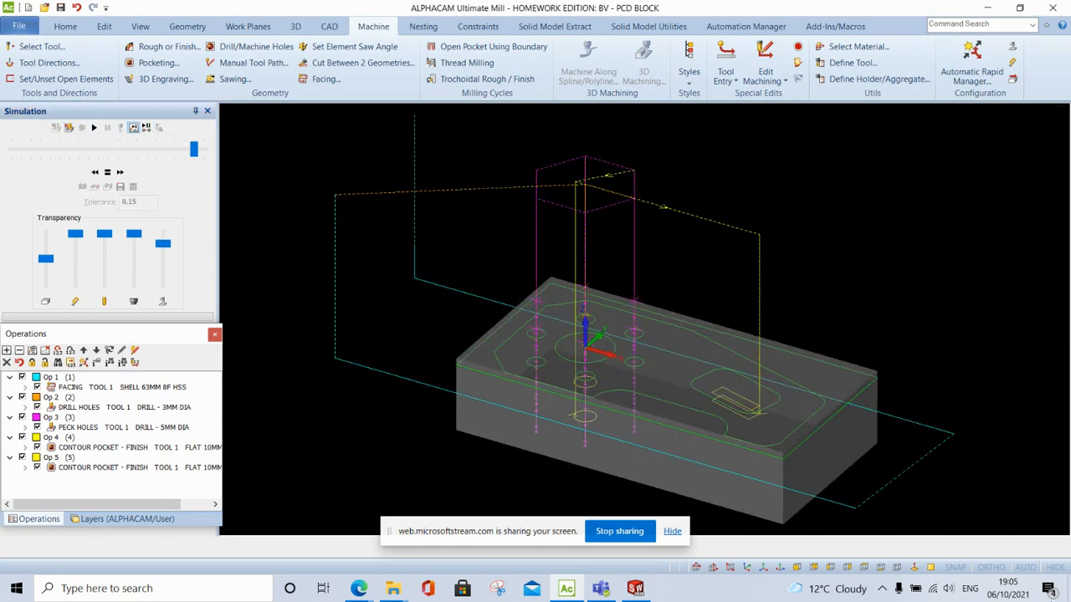
pyautogui.click(863, 569)
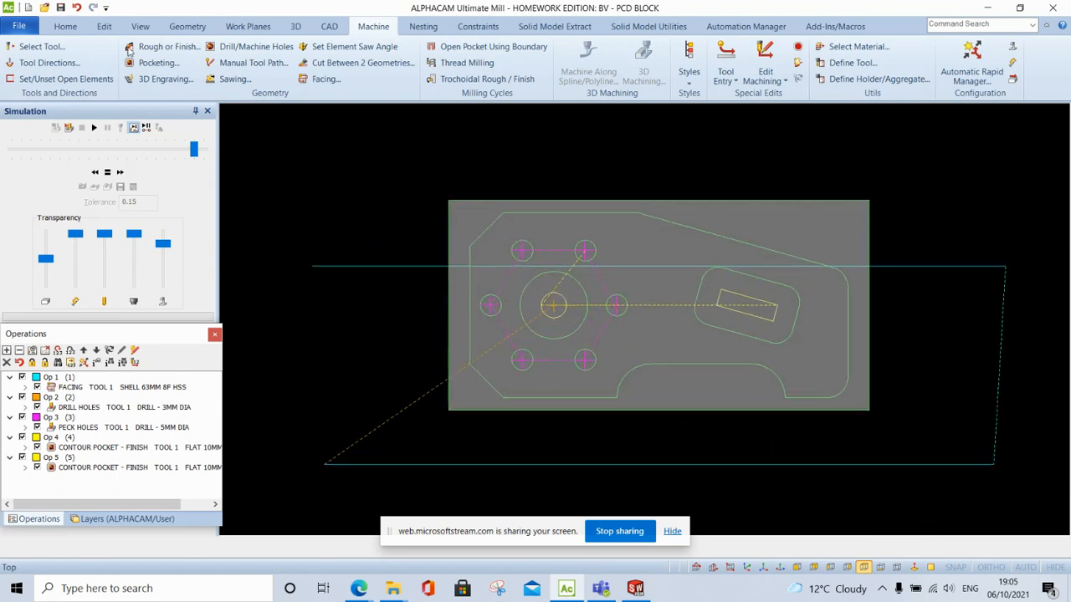
# Select the Flat 16mm 2F EC SCB solid carbide end mill as the current tool
pyautogui.click(57, 49)
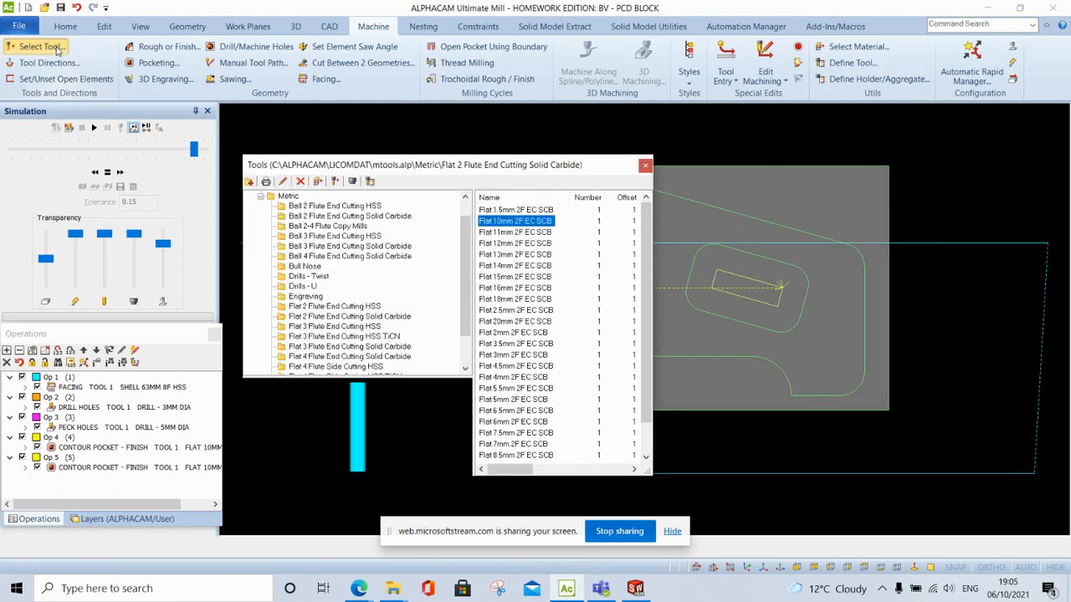
pyautogui.doubleClick(514, 293)
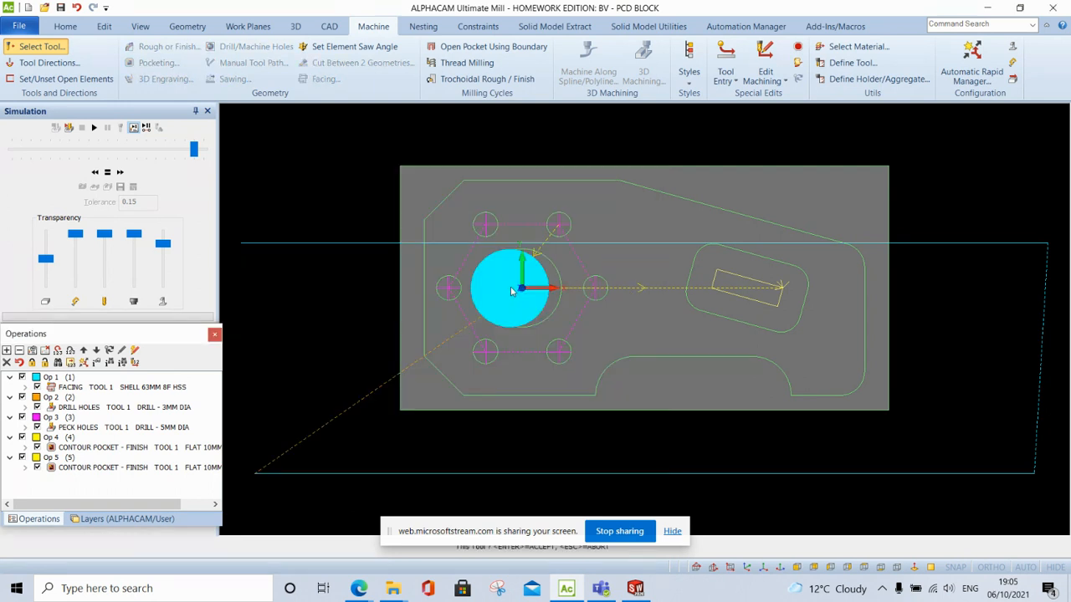
pyautogui.click(413, 182)
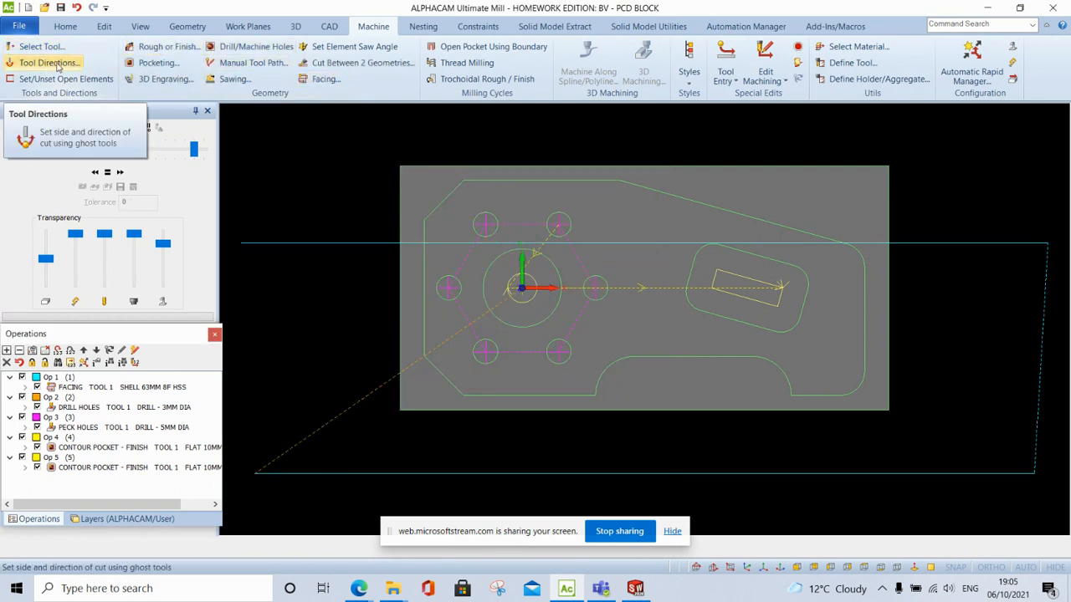
# Set the tool direction of the part's outer profile to clockwise with the tool on the outside
pyautogui.click(50, 63)
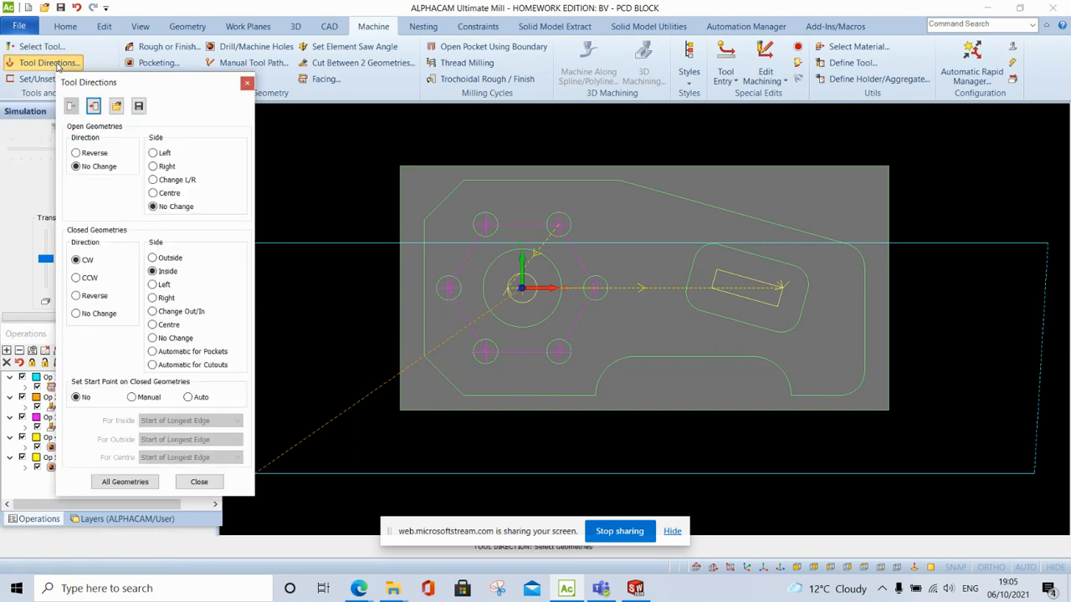
pyautogui.click(152, 258)
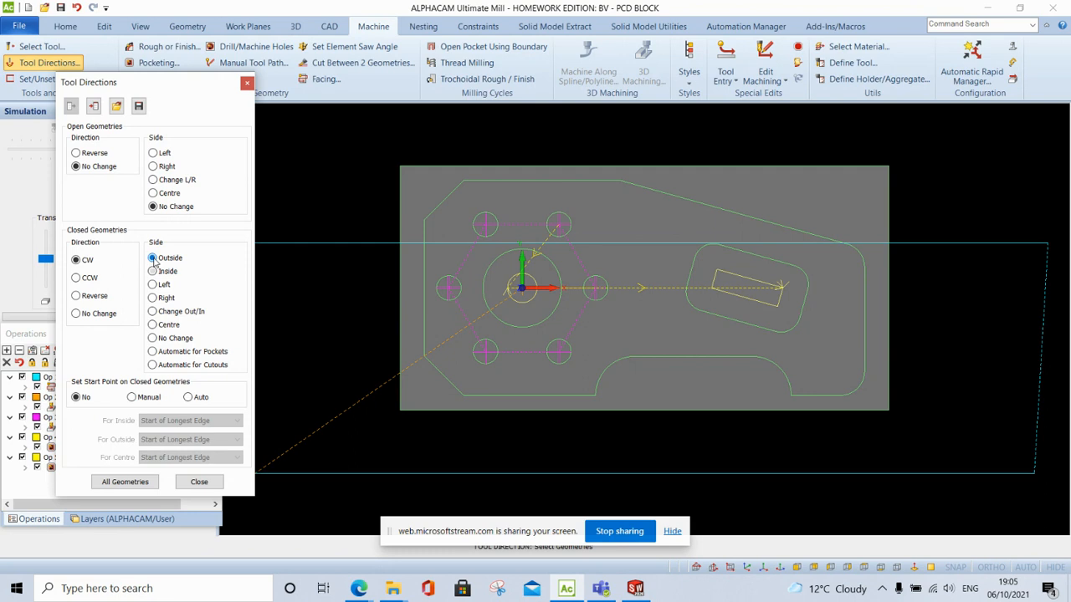
pyautogui.click(510, 180)
pyautogui.click(564, 184)
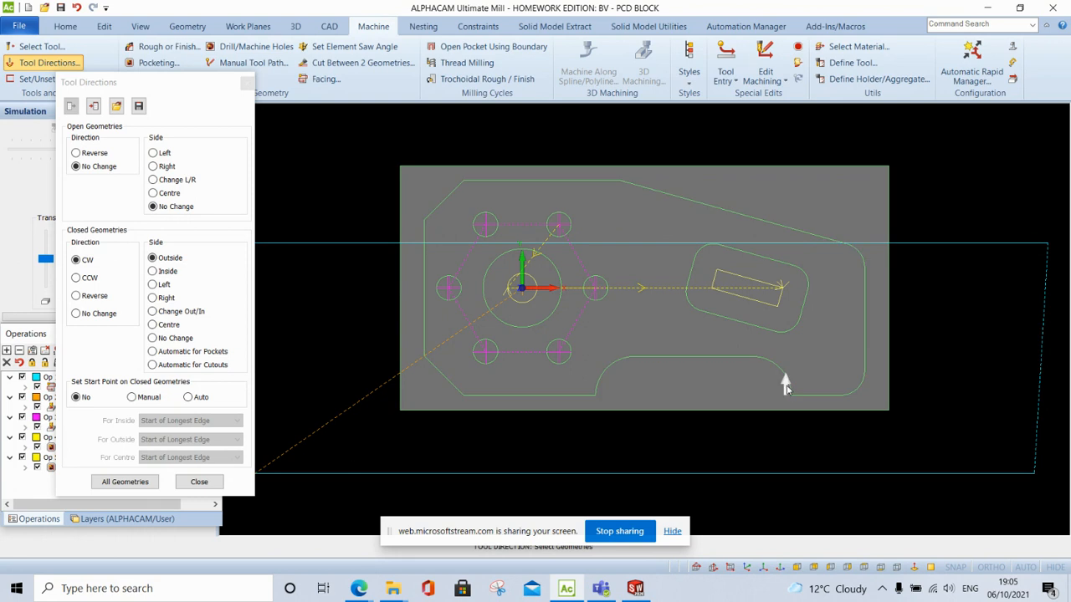
pyautogui.click(676, 531)
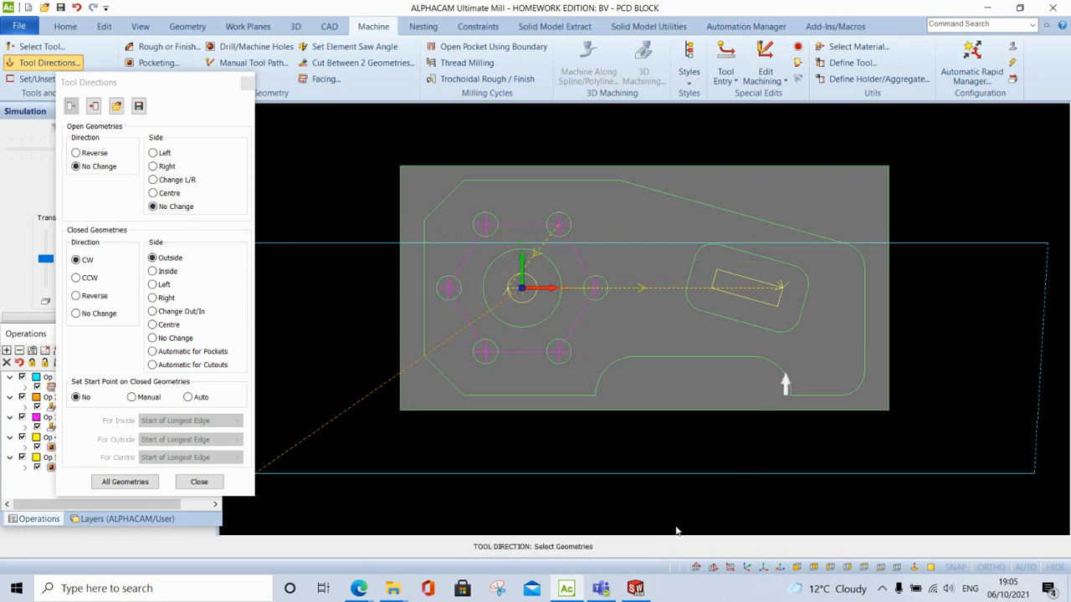
pyautogui.click(199, 482)
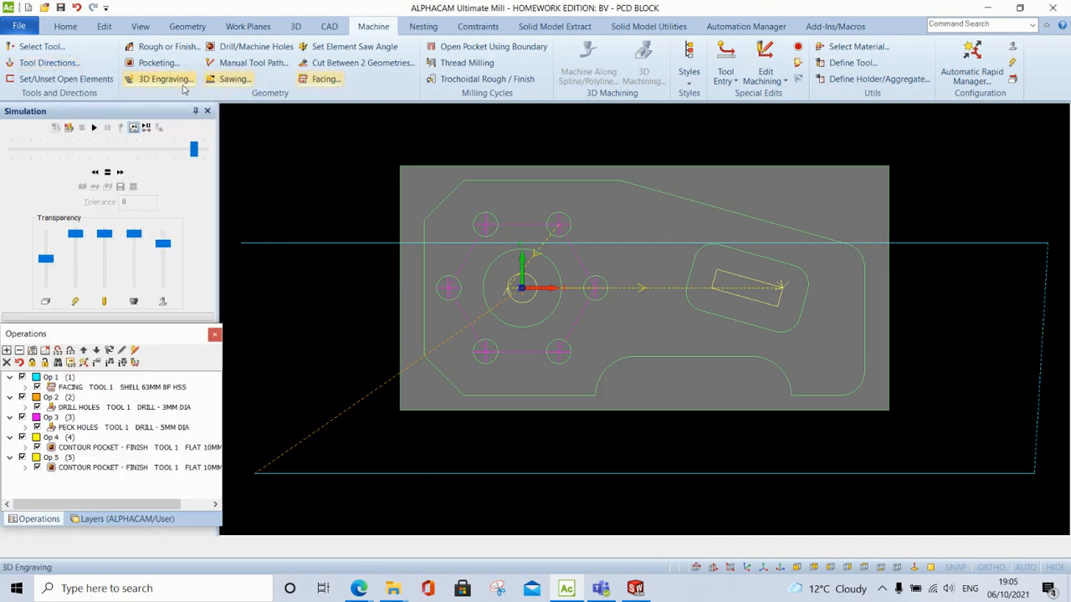
# Start a vertical-sided Rough/Finish operation and check its depth levels against the part thickness on the PDF drawing
pyautogui.click(150, 49)
pyautogui.click(176, 127)
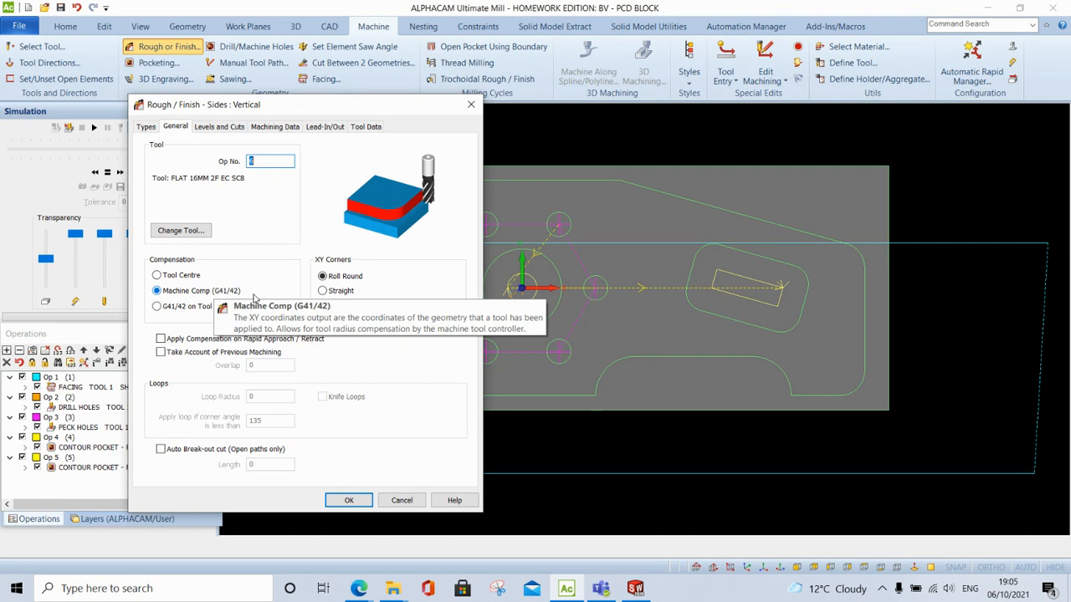
pyautogui.click(223, 126)
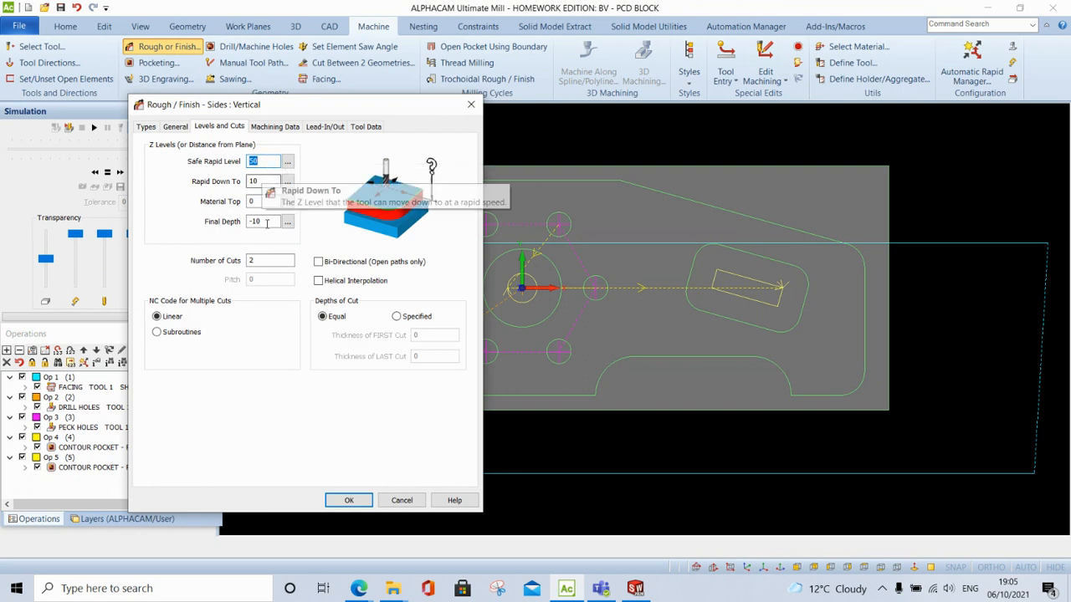
pyautogui.click(358, 588)
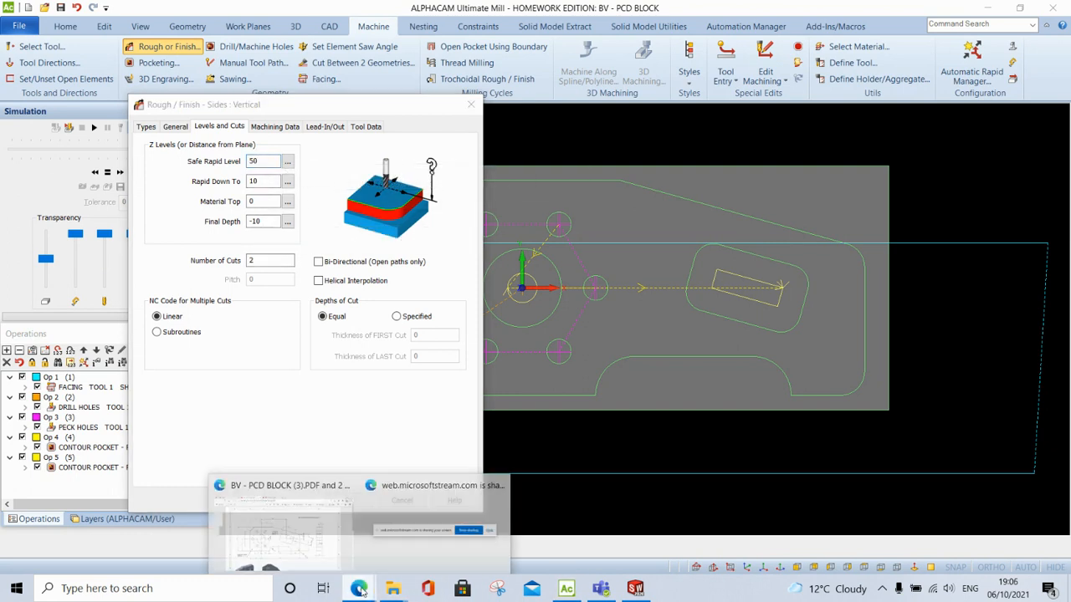
pyautogui.click(317, 525)
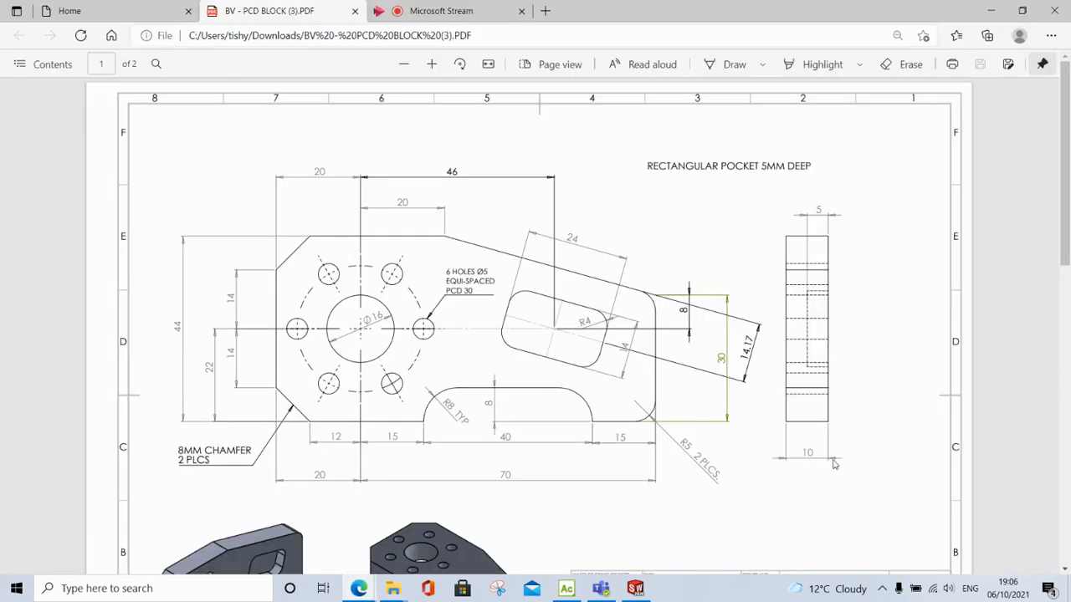
pyautogui.scroll(-2, 792, 424)
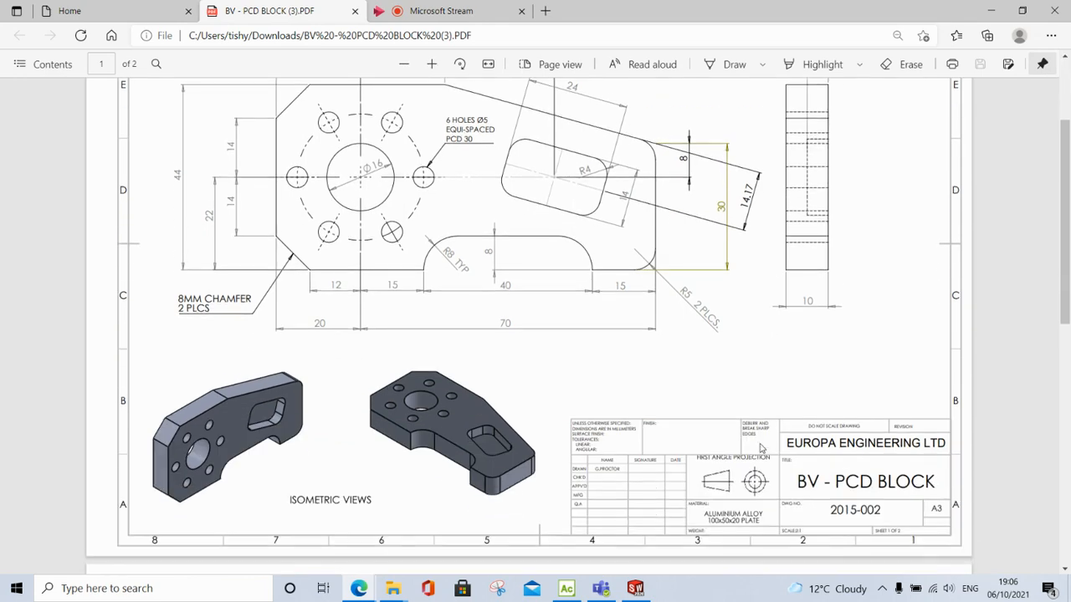
pyautogui.scroll(2, 793, 424)
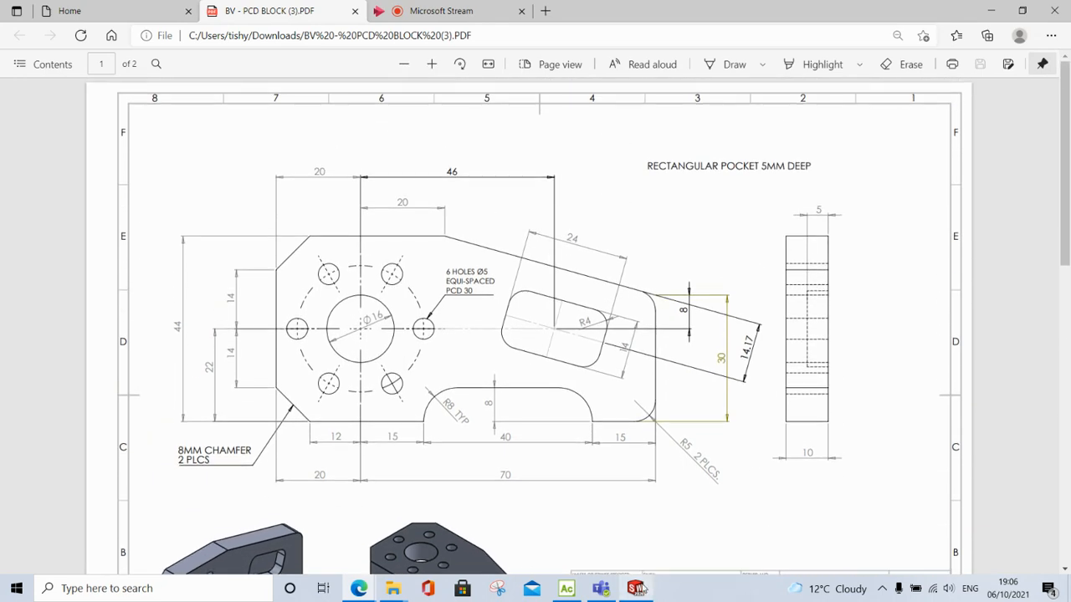
pyautogui.click(567, 588)
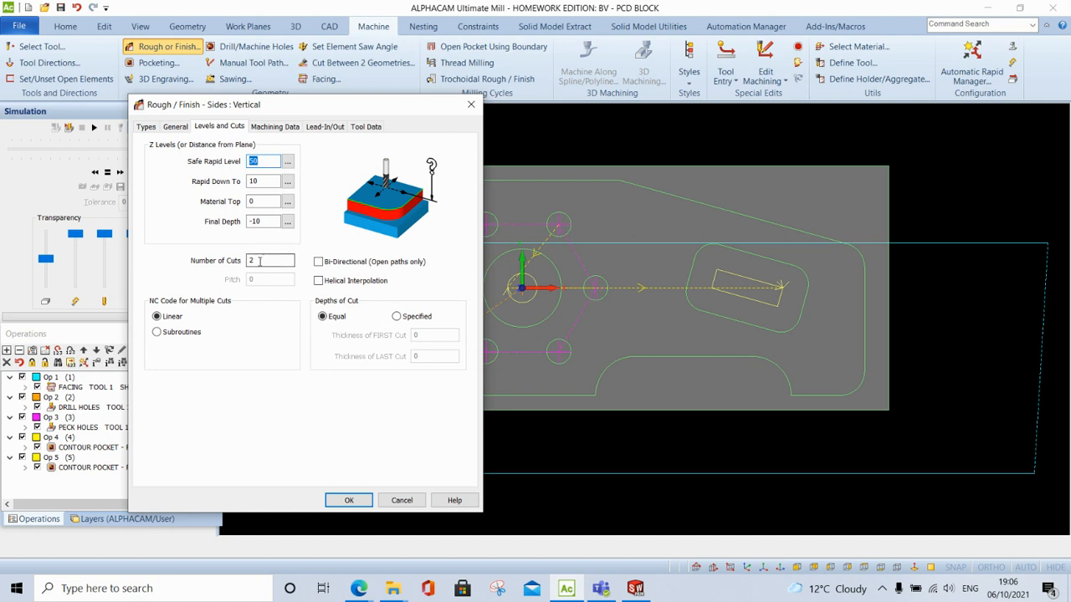
# Set the roughing operation's stock removal to 2 cuts with an initial stock of 15
pyautogui.click(276, 127)
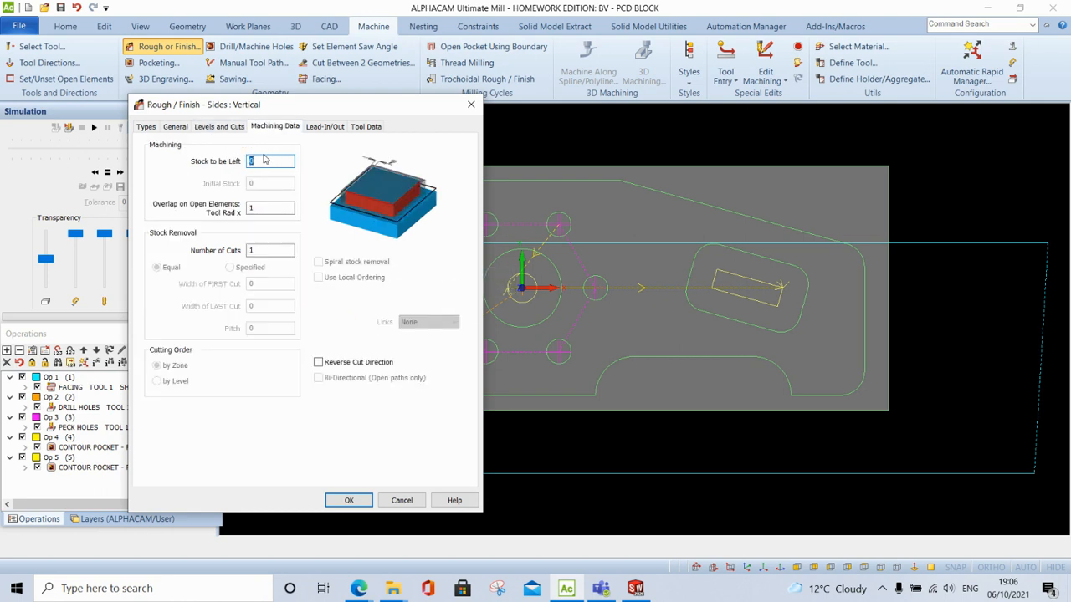
pyautogui.press('Tab')
pyautogui.press('Tab')
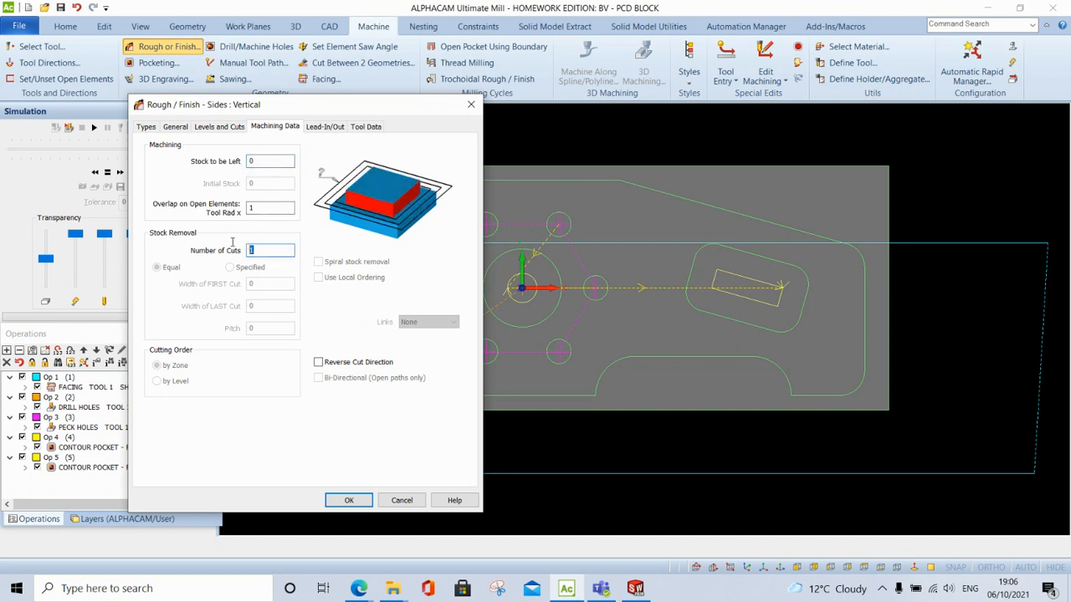
pyautogui.write('2')
pyautogui.hotkey('shift', 'Tab')
pyautogui.hotkey('shift', 'Tab')
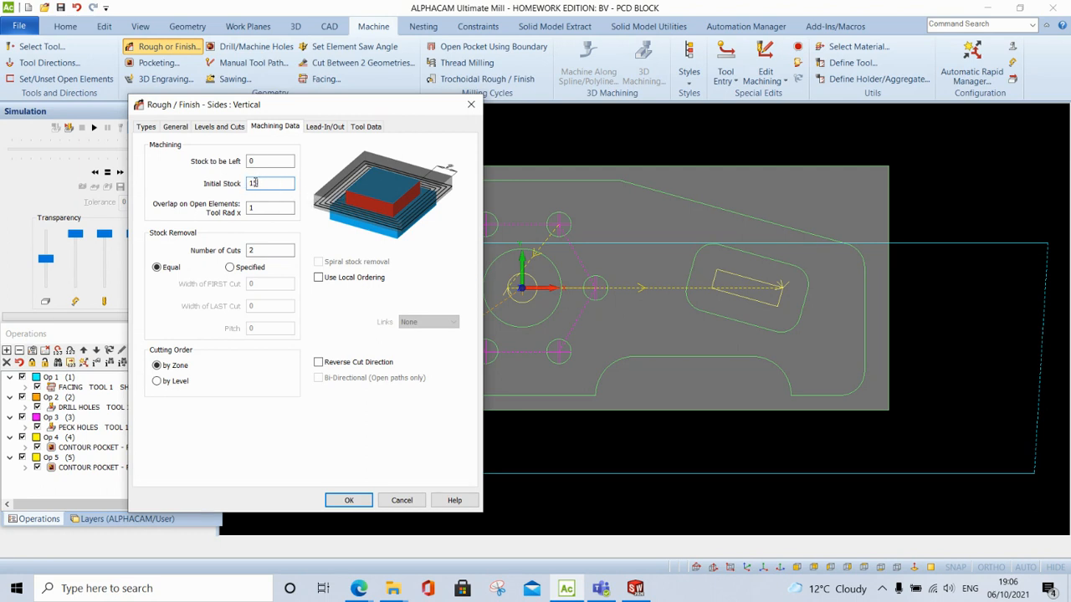
pyautogui.moveTo(348, 105); pyautogui.dragTo(275, 117)
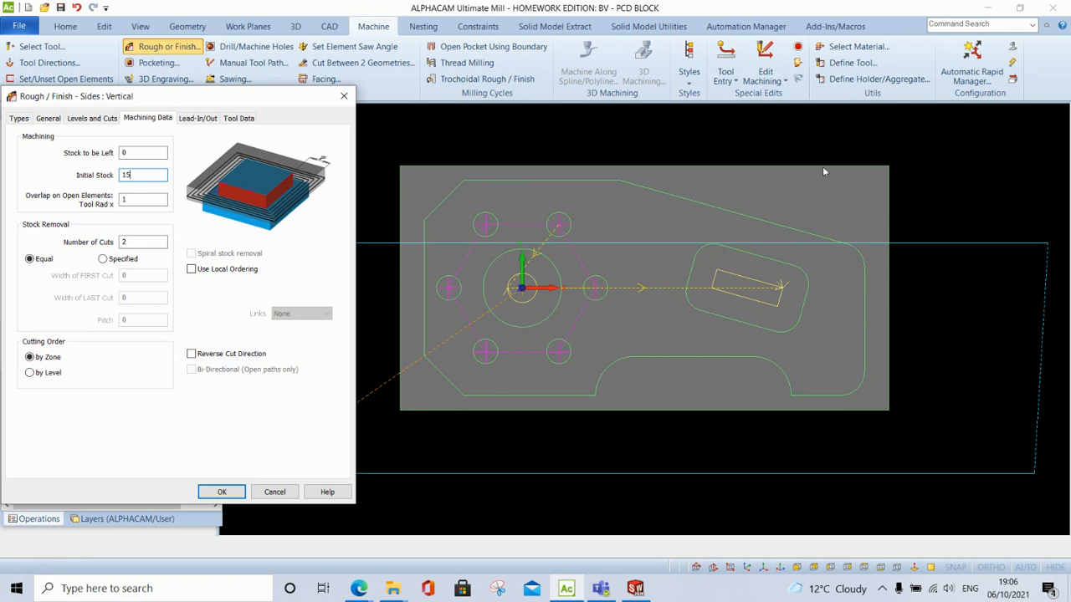
# Accept the Rough/Finish settings with final depth -10 and apply the roughing pass to the part's outer profile
pyautogui.click(221, 492)
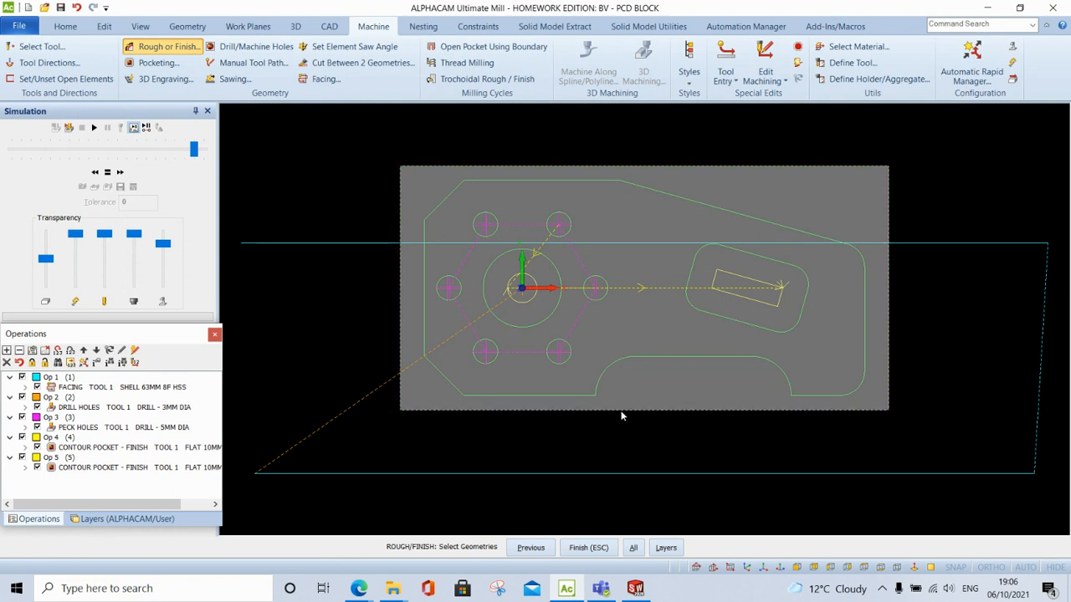
pyautogui.click(636, 361)
pyautogui.click(598, 549)
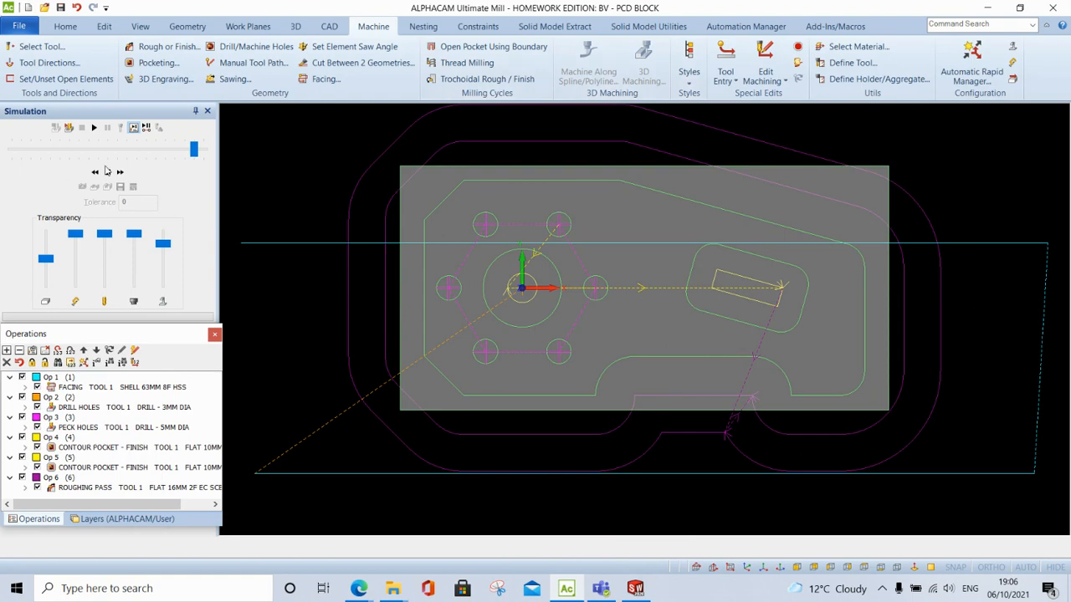
# Run the solid simulation of all six operations in the isometric view, reducing the playback speed slightly for the outer profile roughing
pyautogui.click(747, 567)
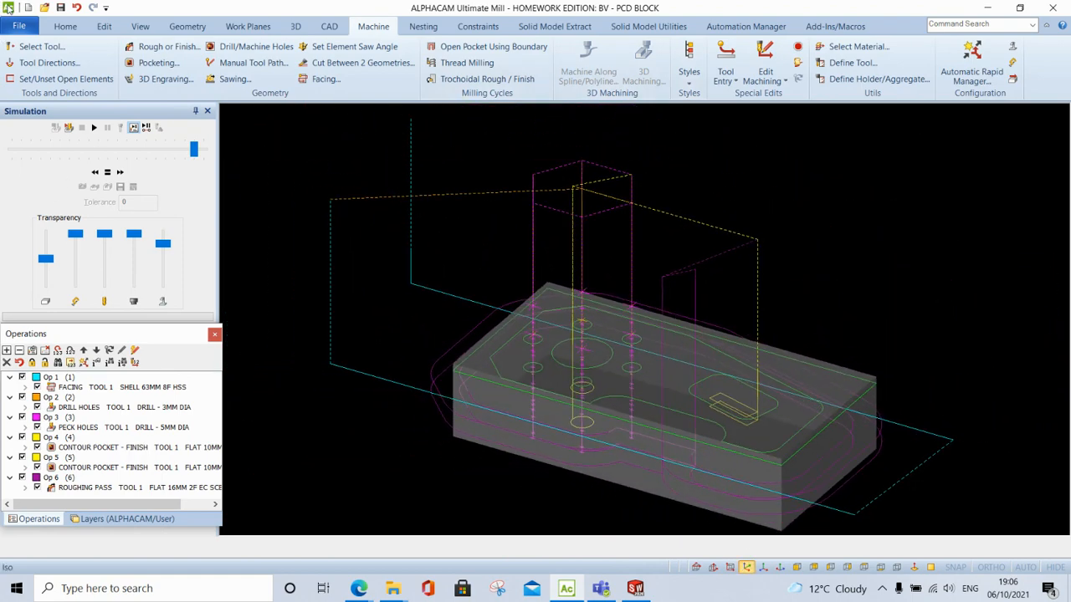
pyautogui.click(68, 127)
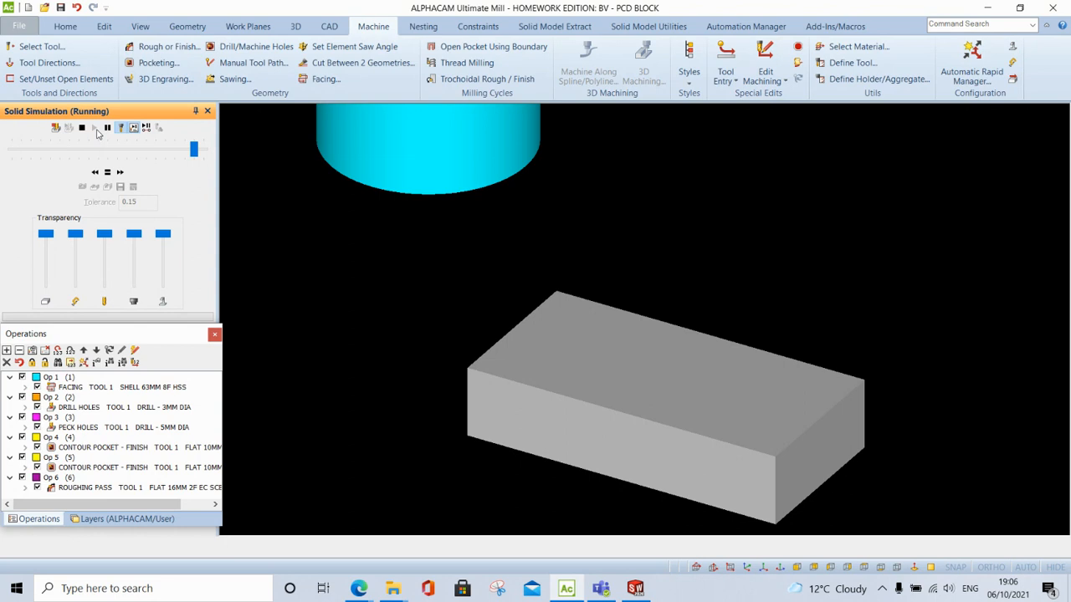
pyautogui.click(95, 127)
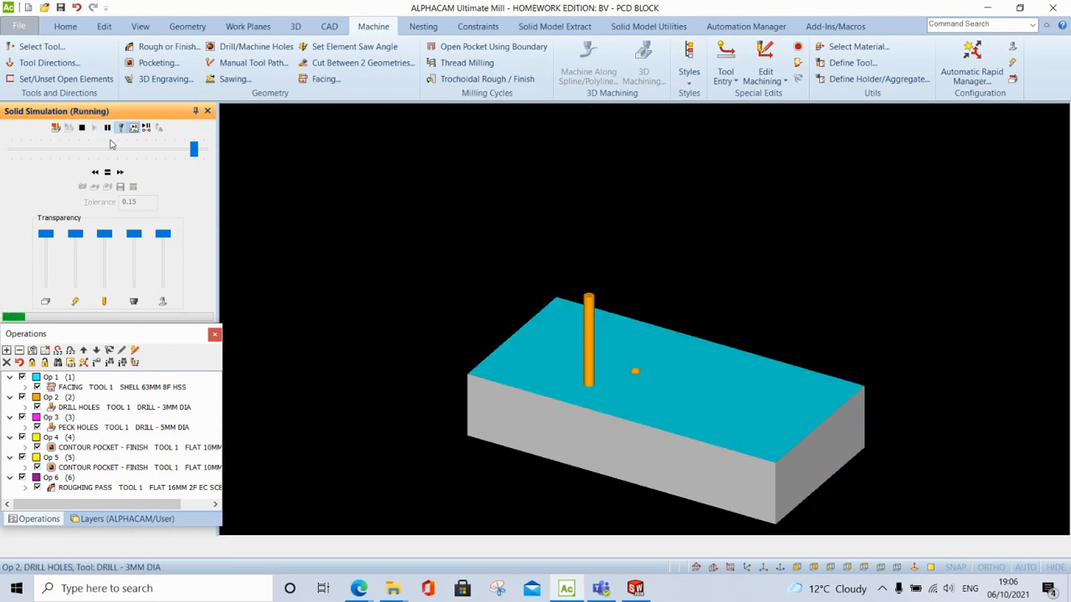
pyautogui.click(94, 128)
pyautogui.click(97, 127)
pyautogui.click(96, 127)
pyautogui.moveTo(201, 150); pyautogui.dragTo(185, 150)
pyautogui.click(96, 127)
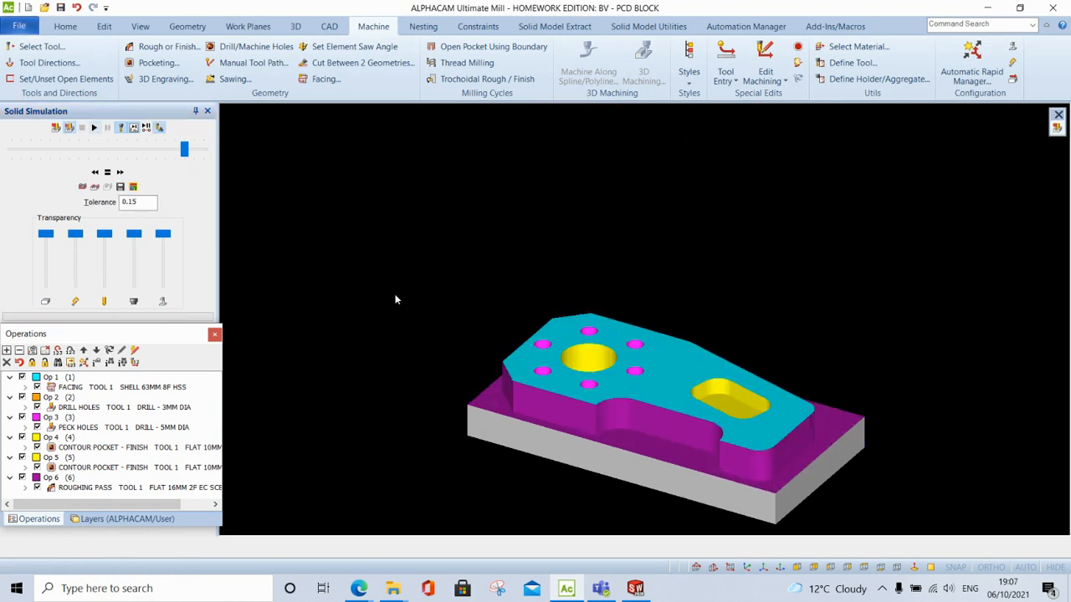
pyautogui.moveTo(588, 321); pyautogui.dragTo(604, 275, button='middle')
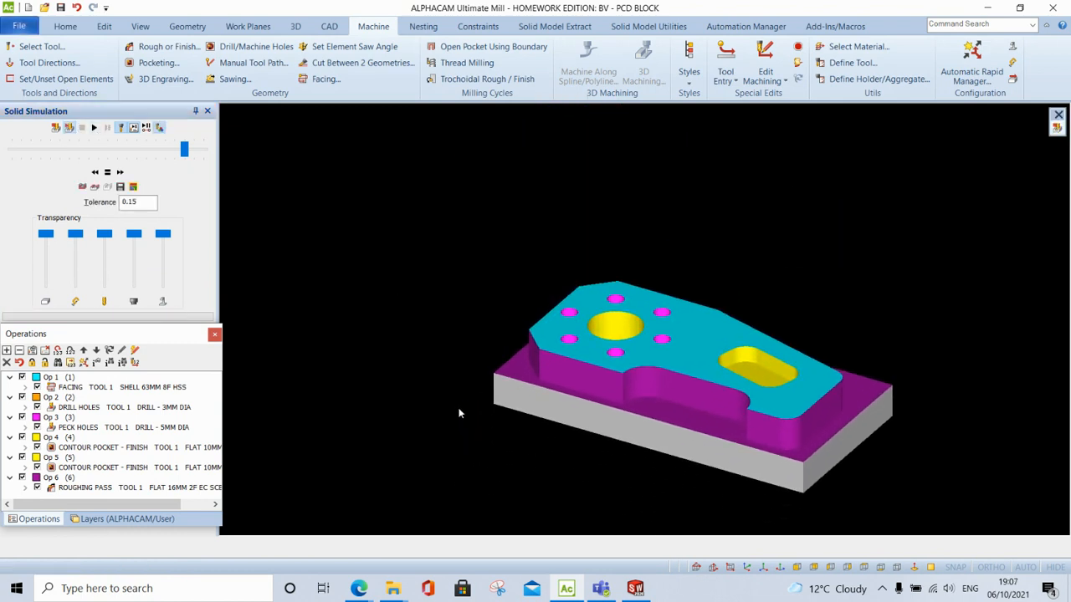
pyautogui.scroll(-3, 449, 419)
pyautogui.scroll(2, 452, 423)
pyautogui.moveTo(454, 402); pyautogui.dragTo(457, 451, button='middle')
pyautogui.middleClick(452, 378)
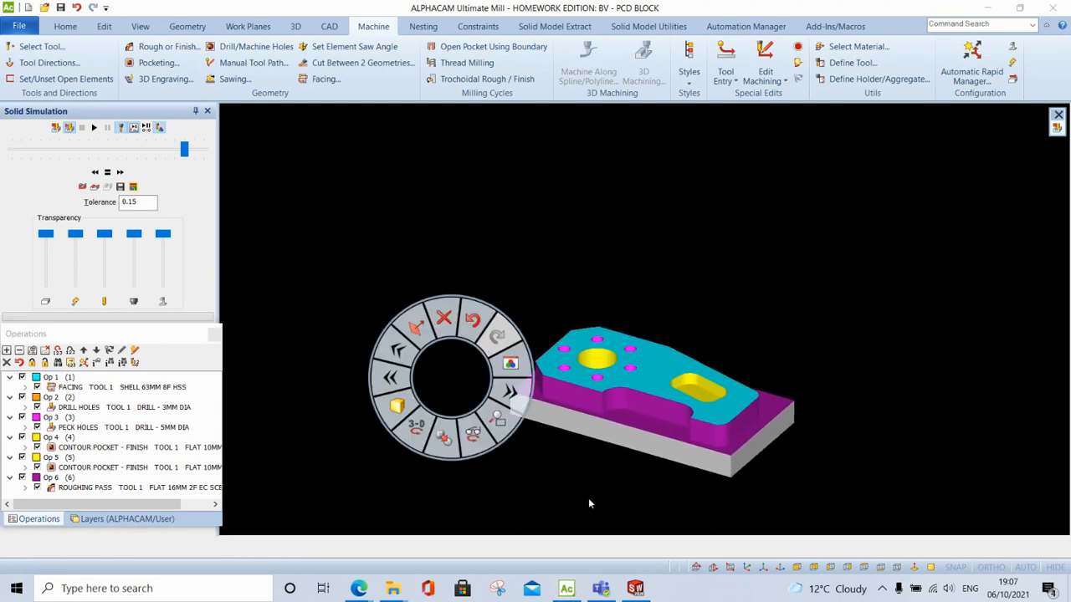
pyautogui.click(570, 458)
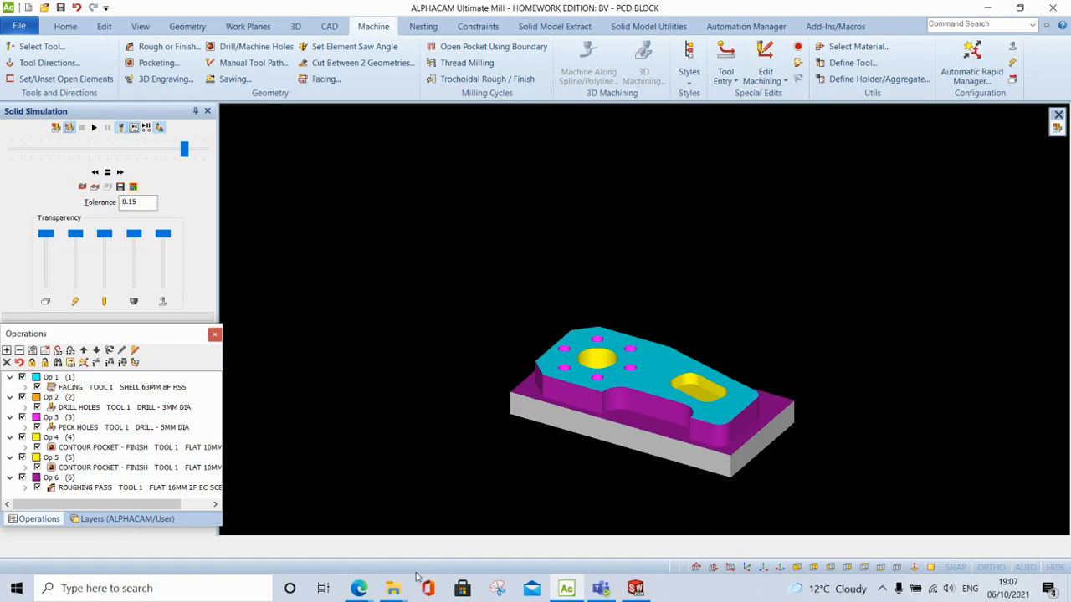
# Switch to the BV - PCD BLOCK PDF in the browser and check operation 7's finishing and lead in/out requirements in the operations table
pyautogui.moveTo(360, 586)
pyautogui.click(284, 523)
pyautogui.scroll(-5, 551, 365)
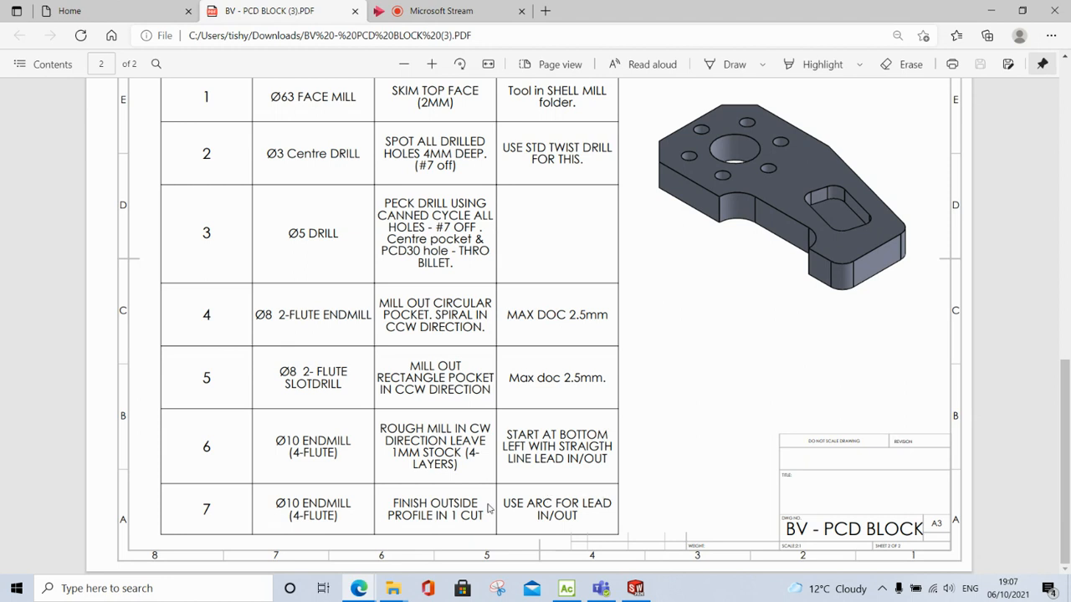
pyautogui.moveTo(504, 503); pyautogui.dragTo(614, 499)
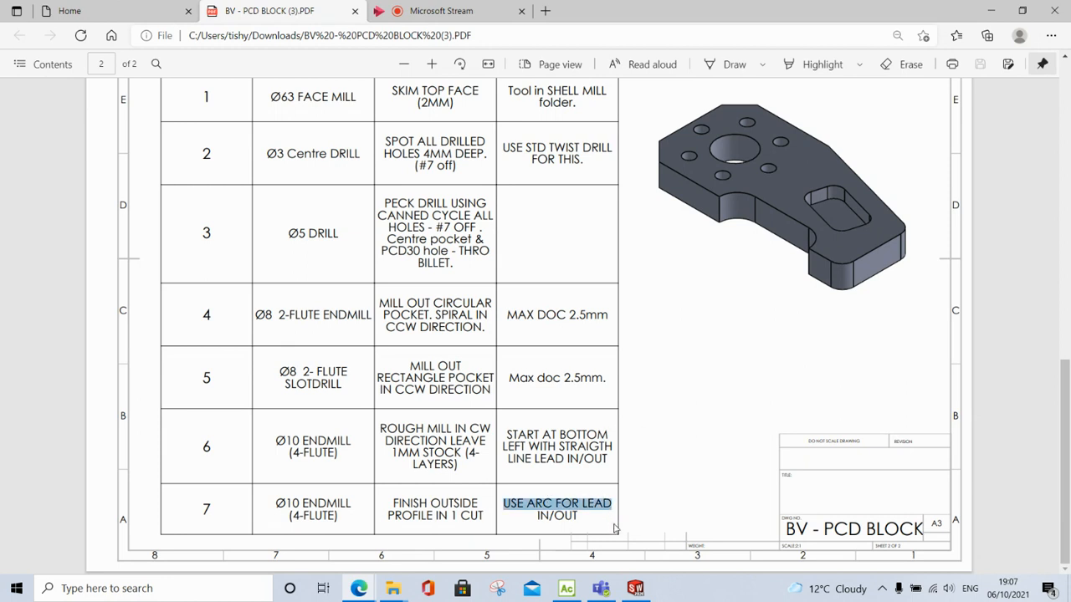
pyautogui.scroll(5, 665, 437)
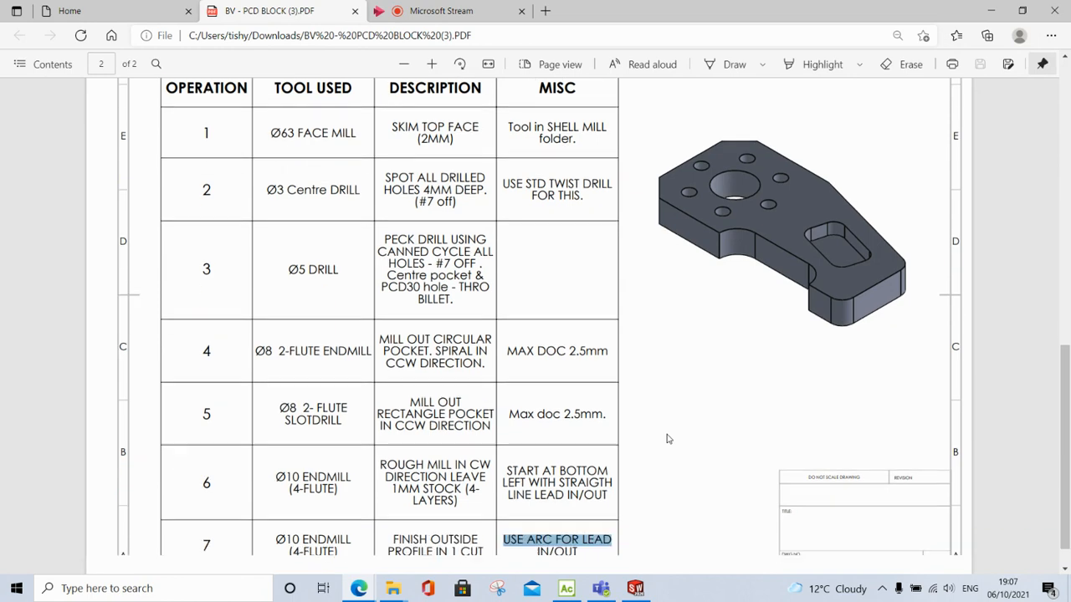
pyautogui.click(601, 589)
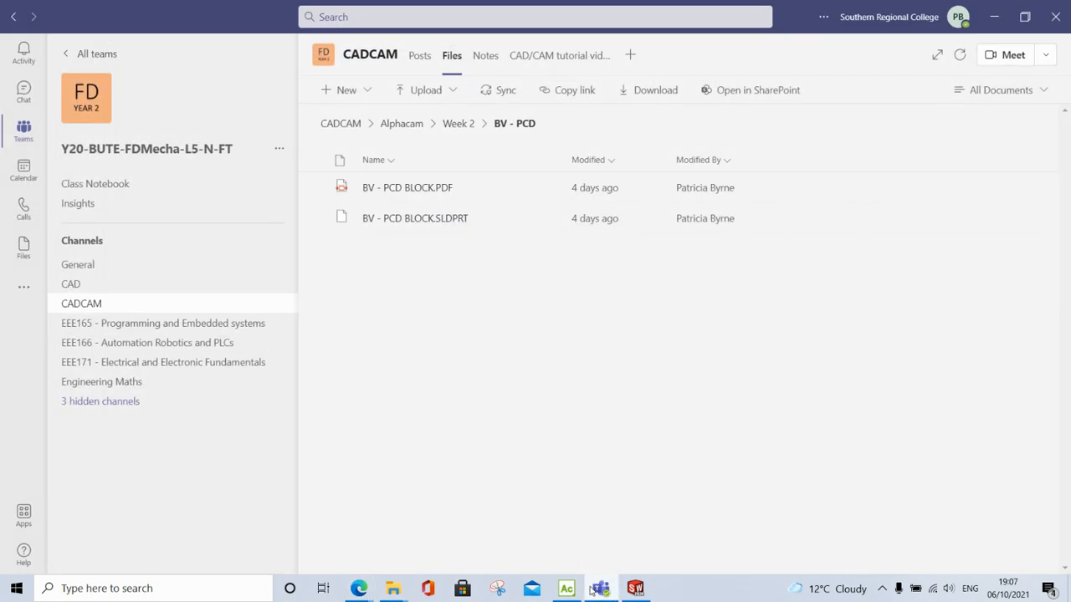
pyautogui.click(566, 588)
pyautogui.scroll(-2, 649, 435)
pyautogui.moveTo(643, 400); pyautogui.dragTo(642, 315, button='middle')
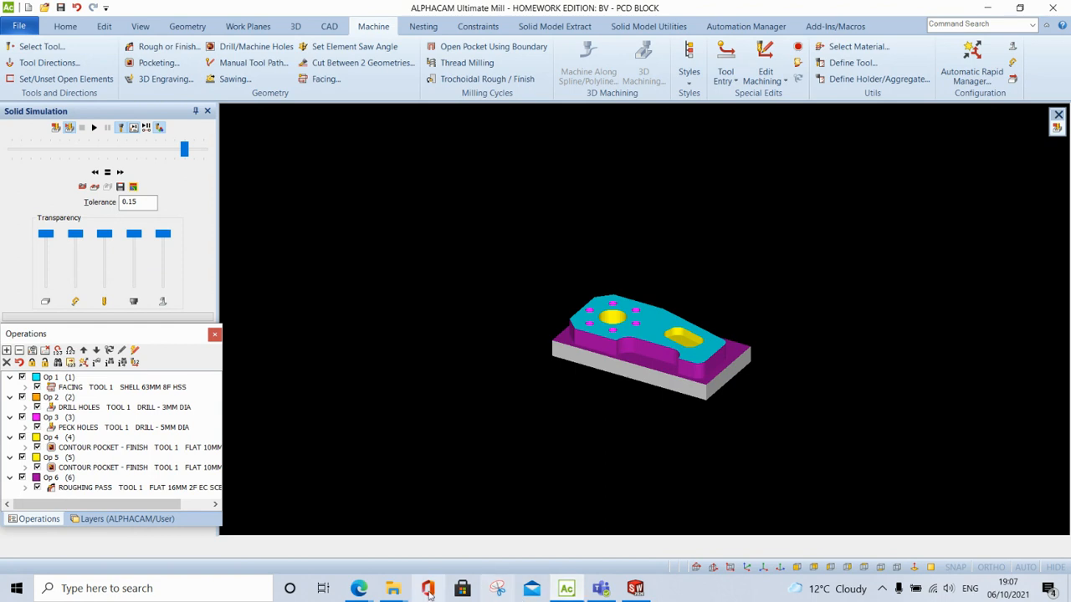
pyautogui.moveTo(359, 591)
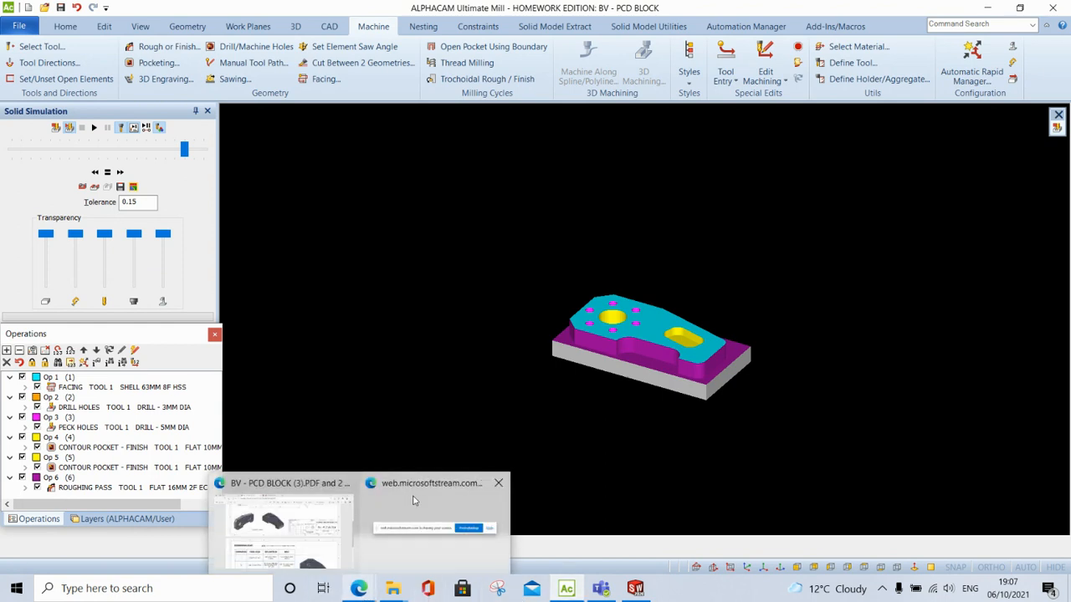